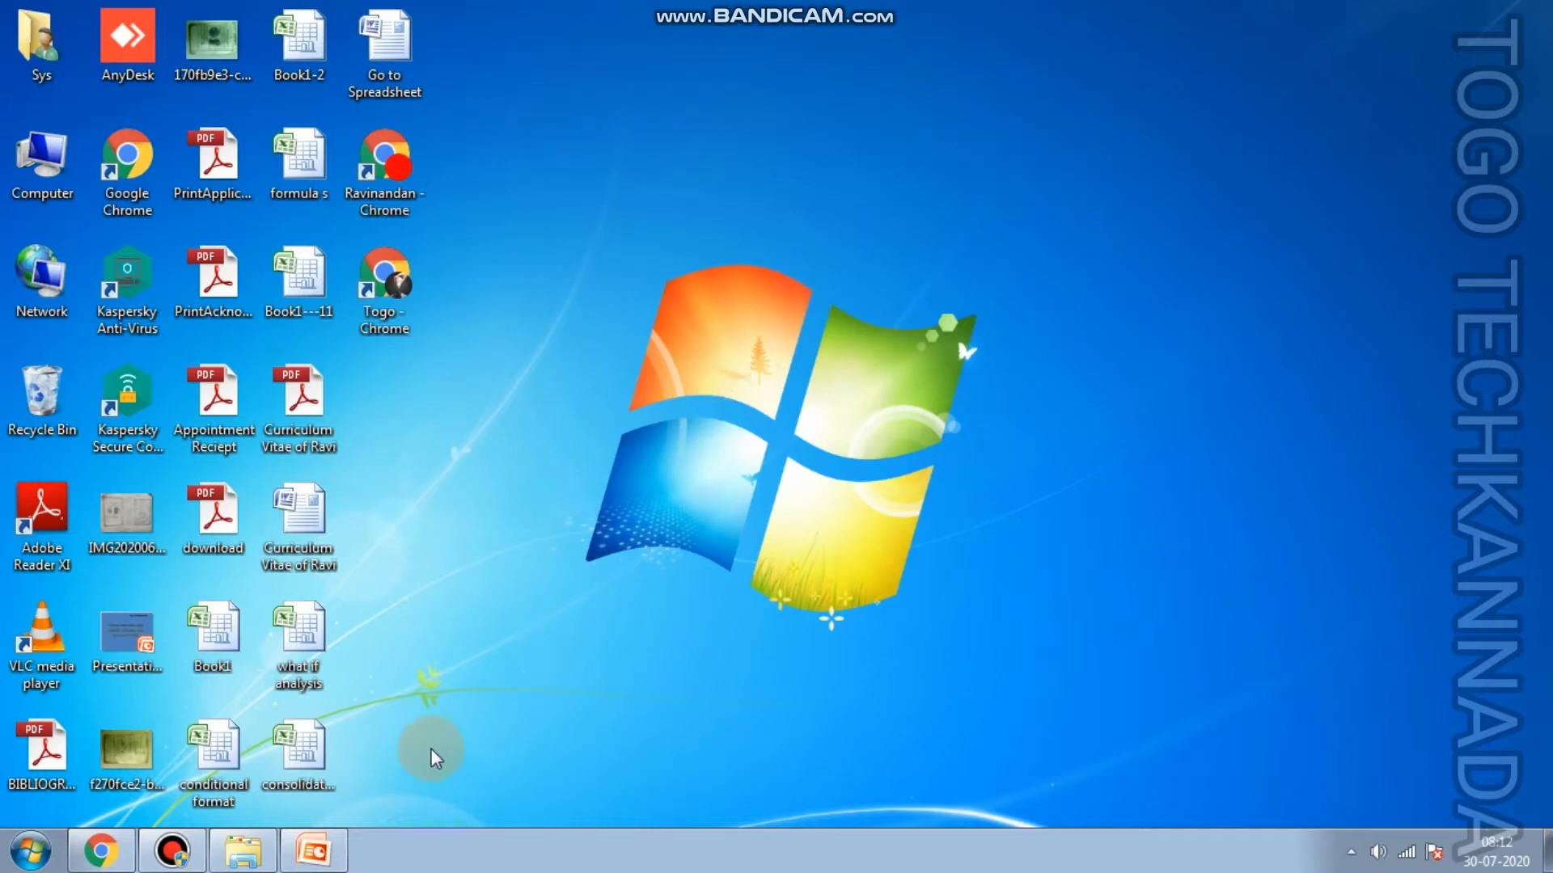
- Restore the two-slide PowerPoint presentation window from the taskbar
mouse_move(313, 851)
click(338, 860)
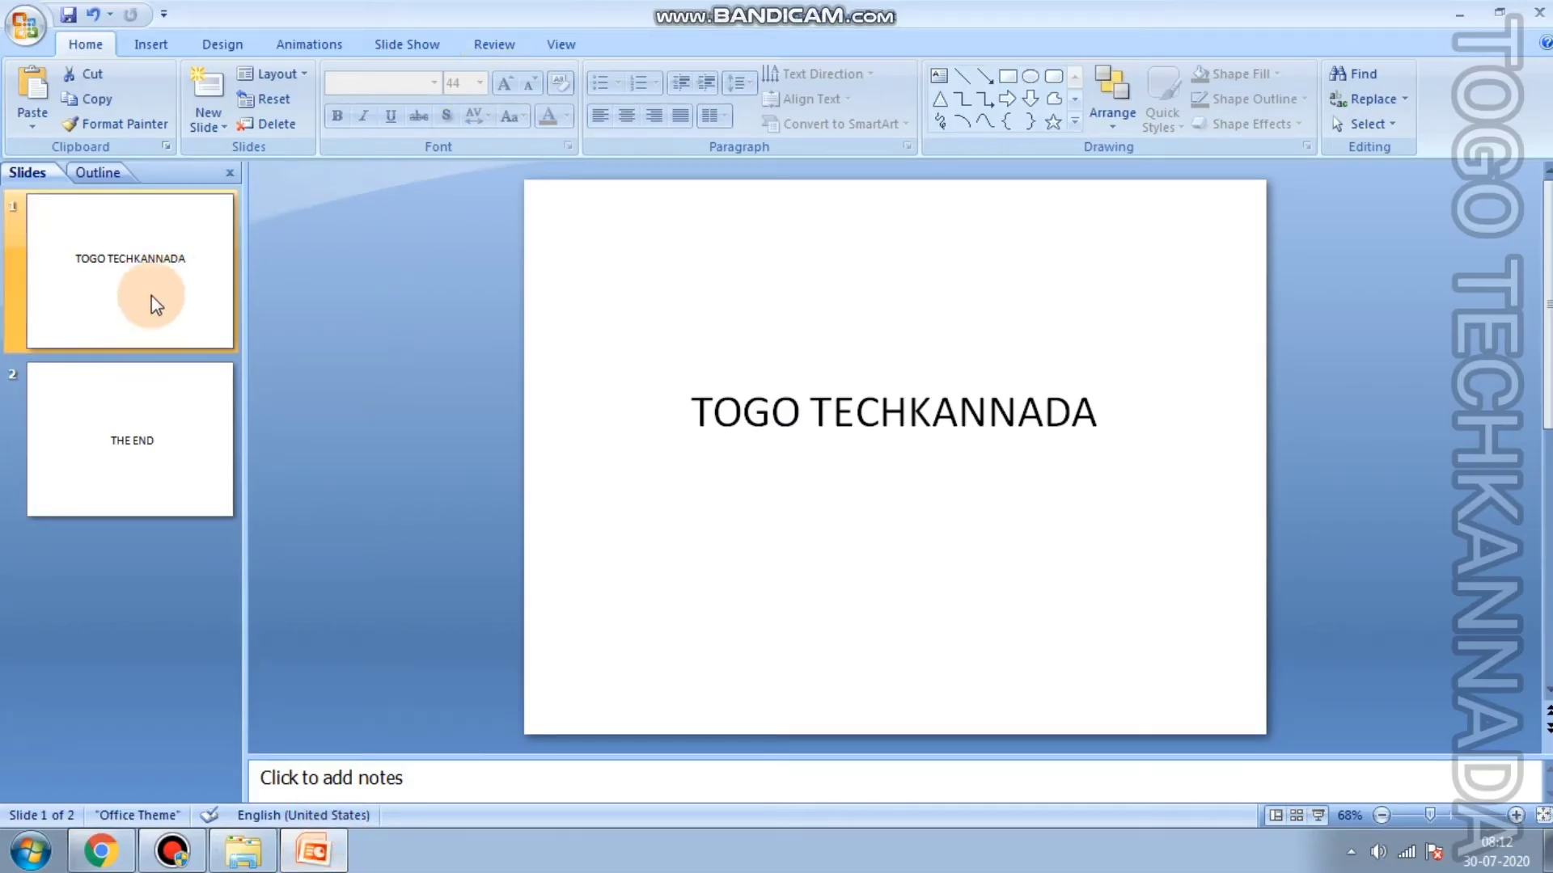
- Look through both slides, ending on the TOGO TECHKANNADA slide
click(148, 443)
click(161, 331)
click(153, 426)
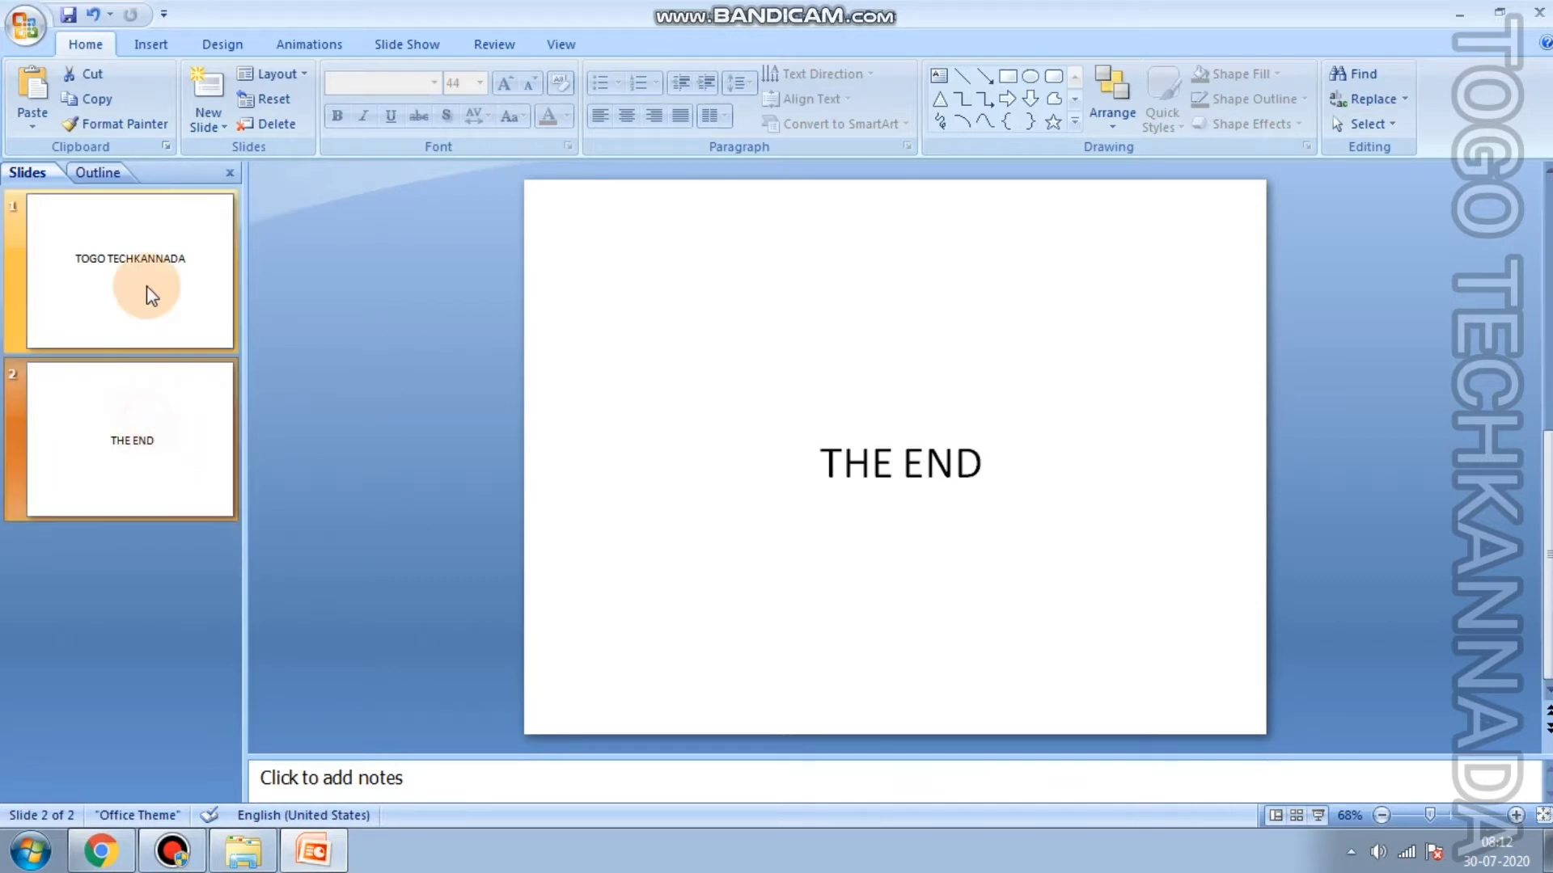
click(144, 288)
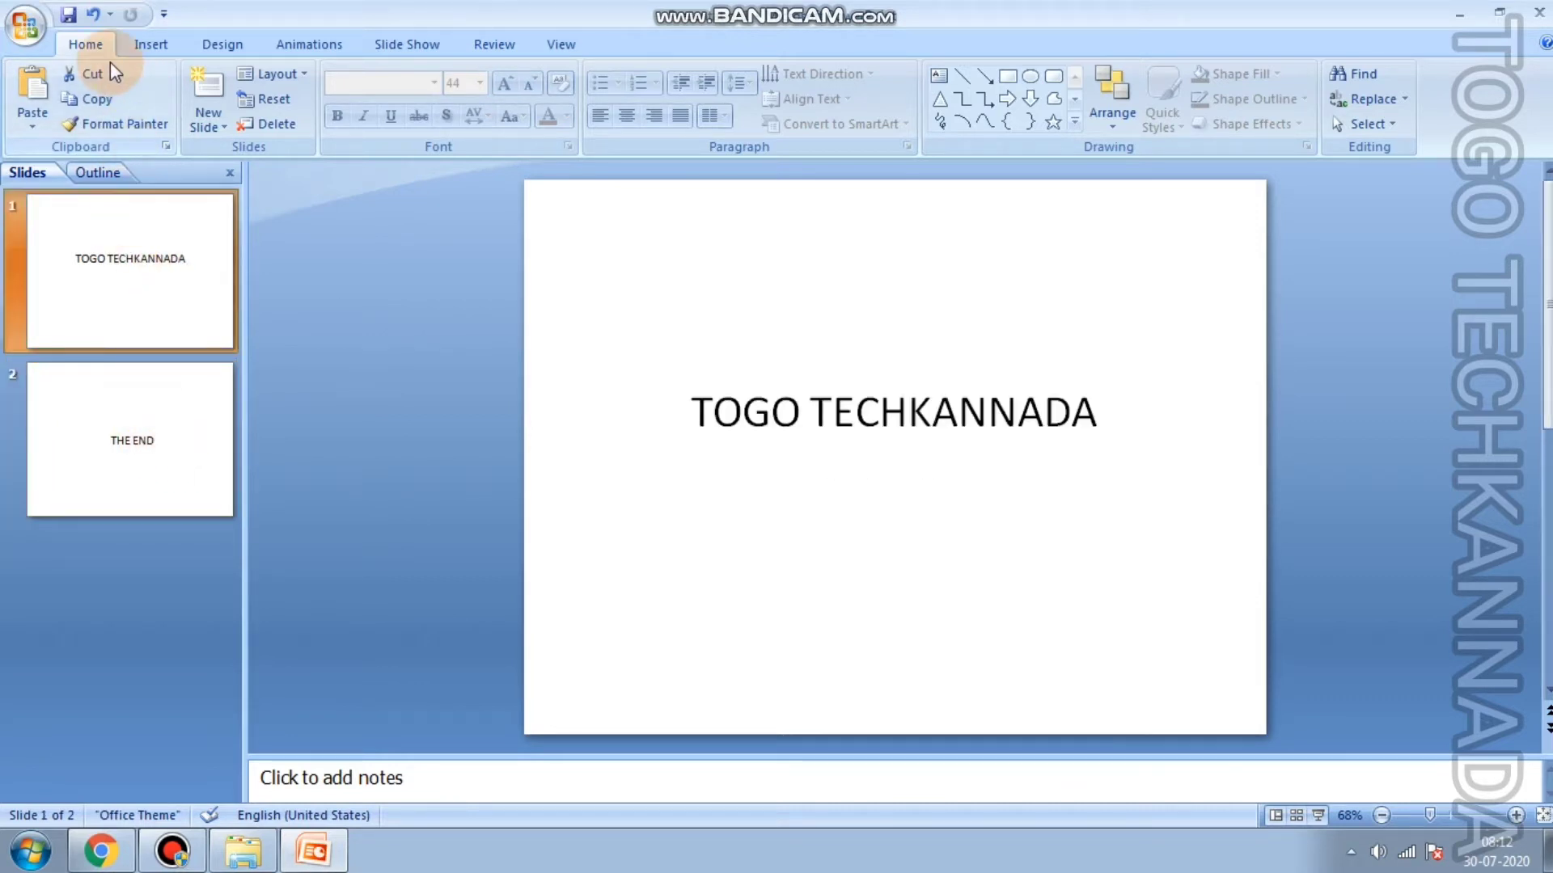
- Browse the Insert, Design and Animations commands, ending on the Slide Show commands
click(146, 45)
click(204, 54)
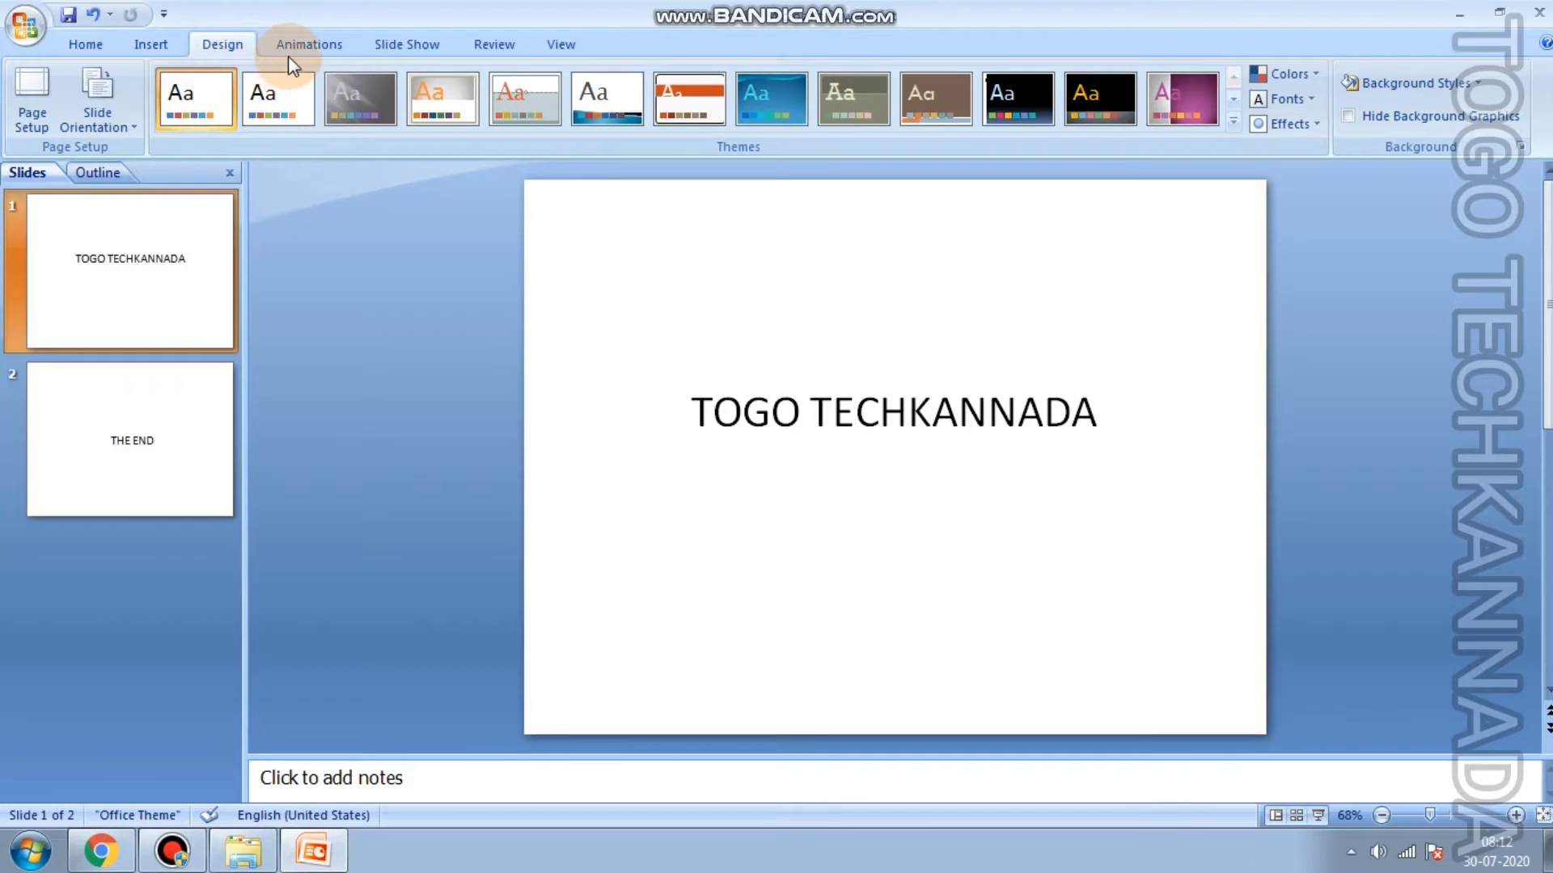
click(293, 46)
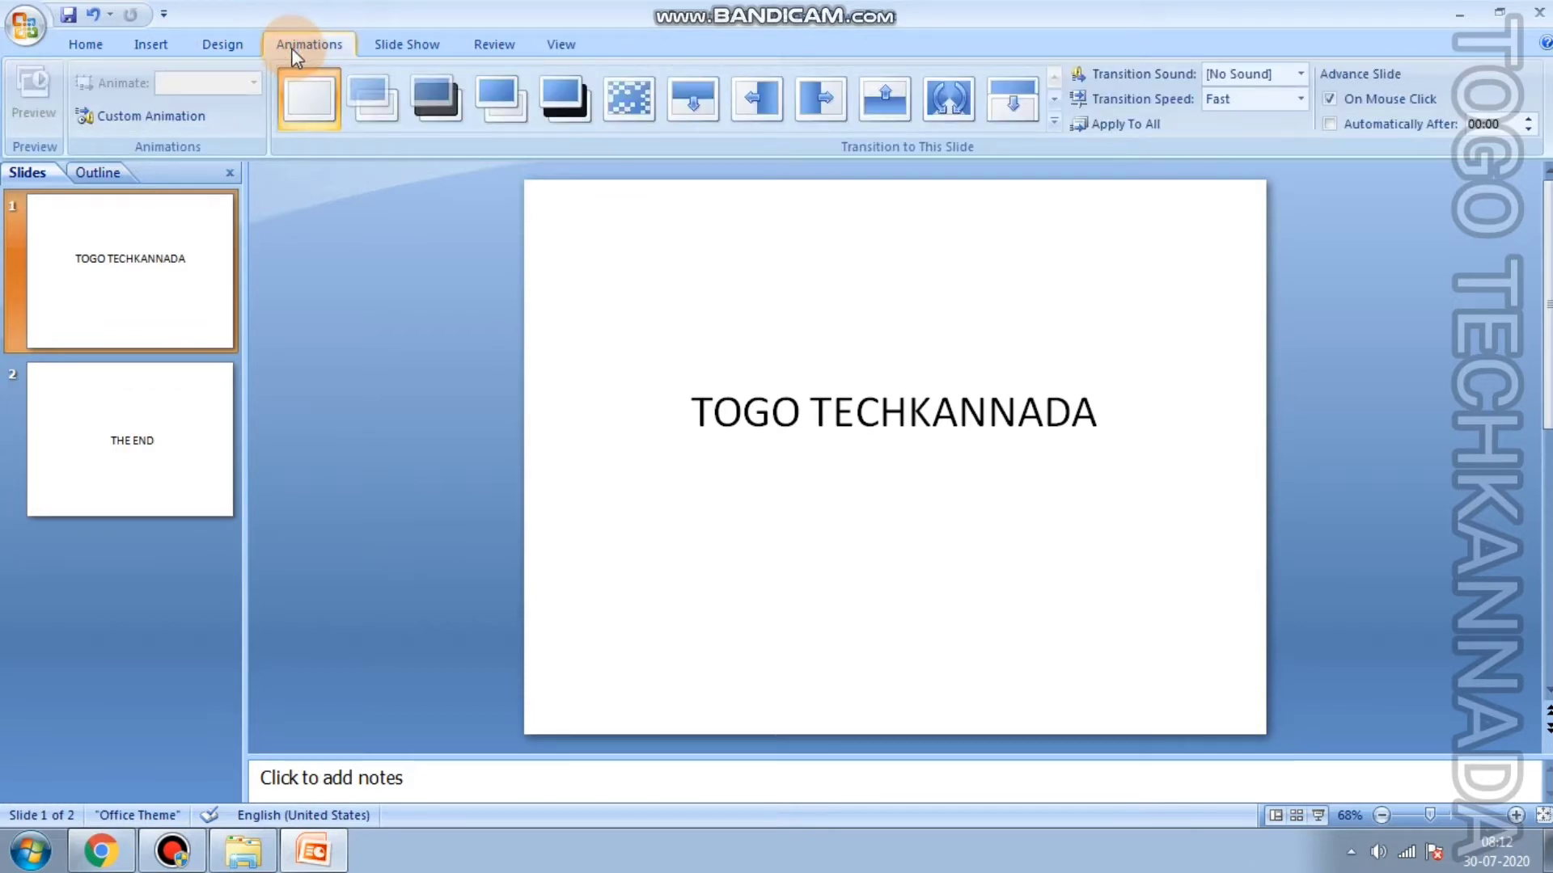
click(388, 46)
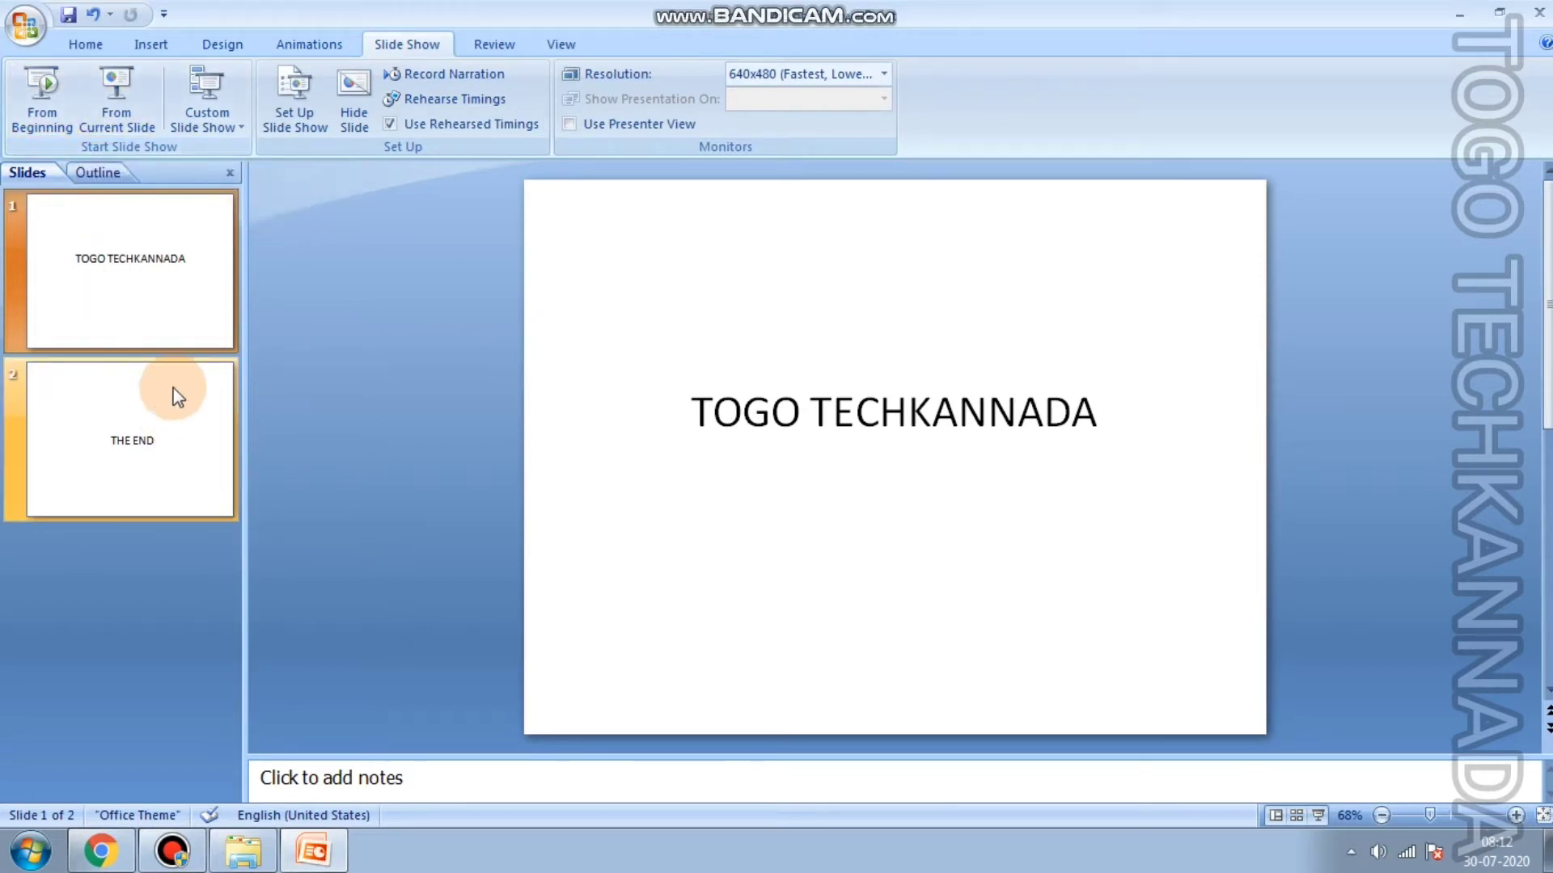
- Play the slide show from the first slide through to the end and exit
click(168, 438)
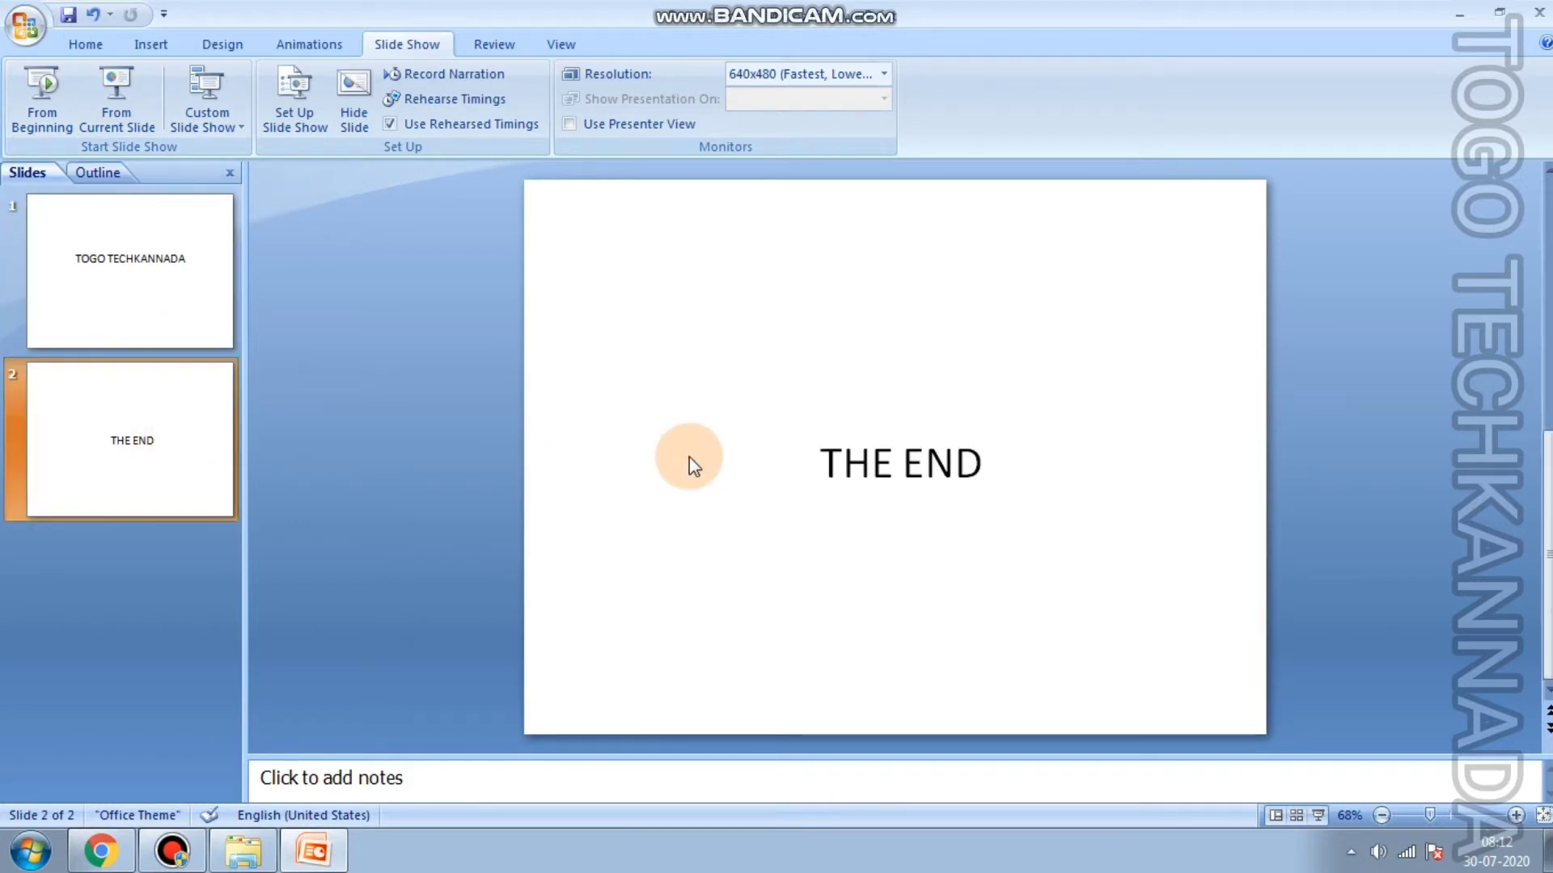
click(58, 103)
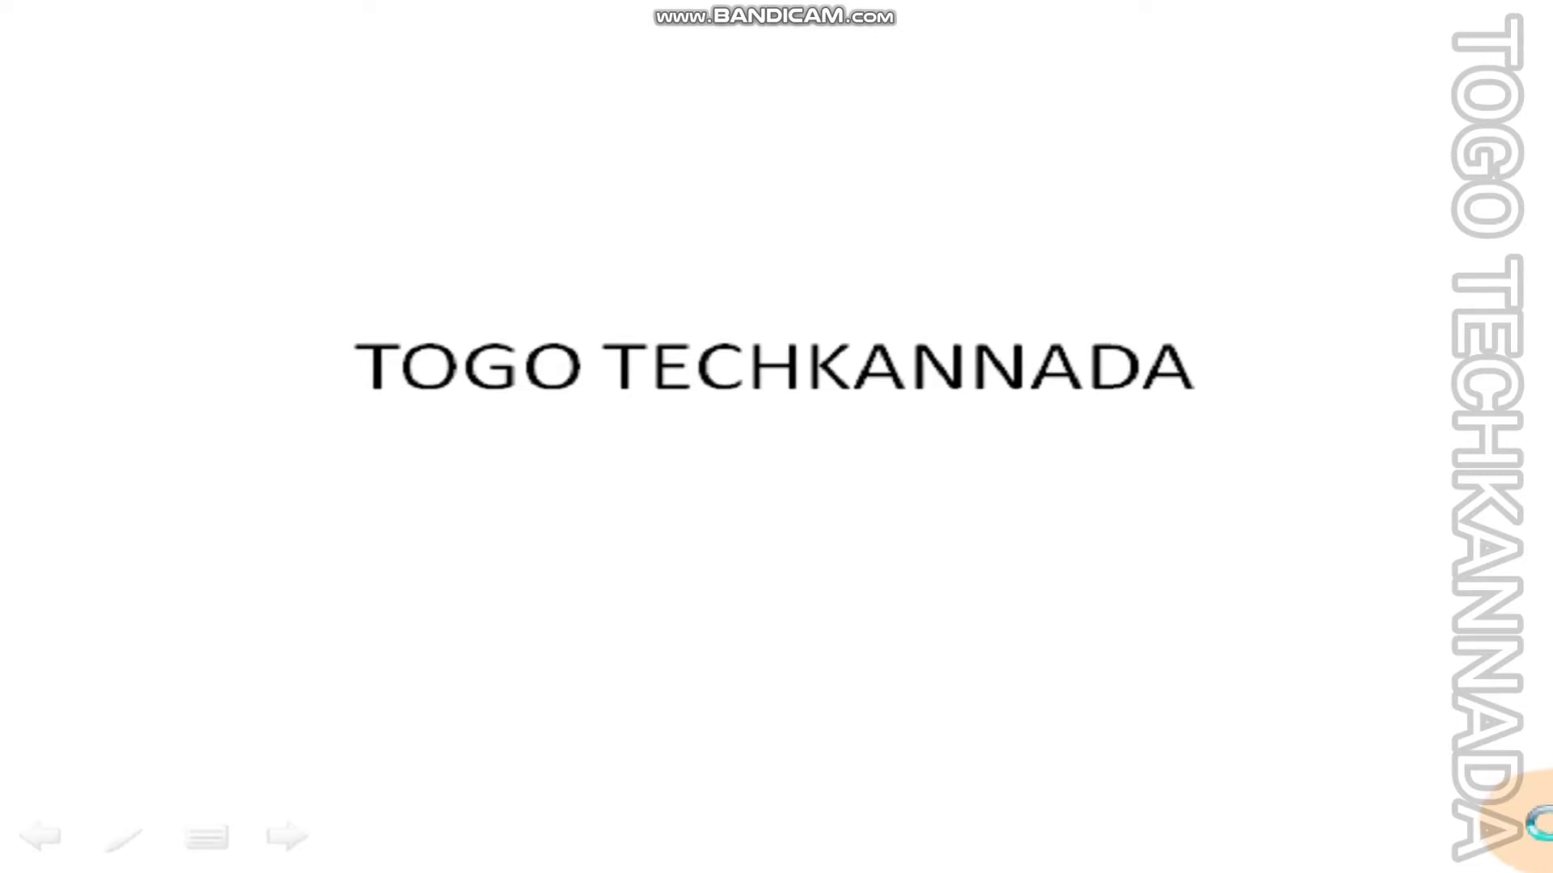
click(1548, 835)
click(1549, 833)
click(729, 435)
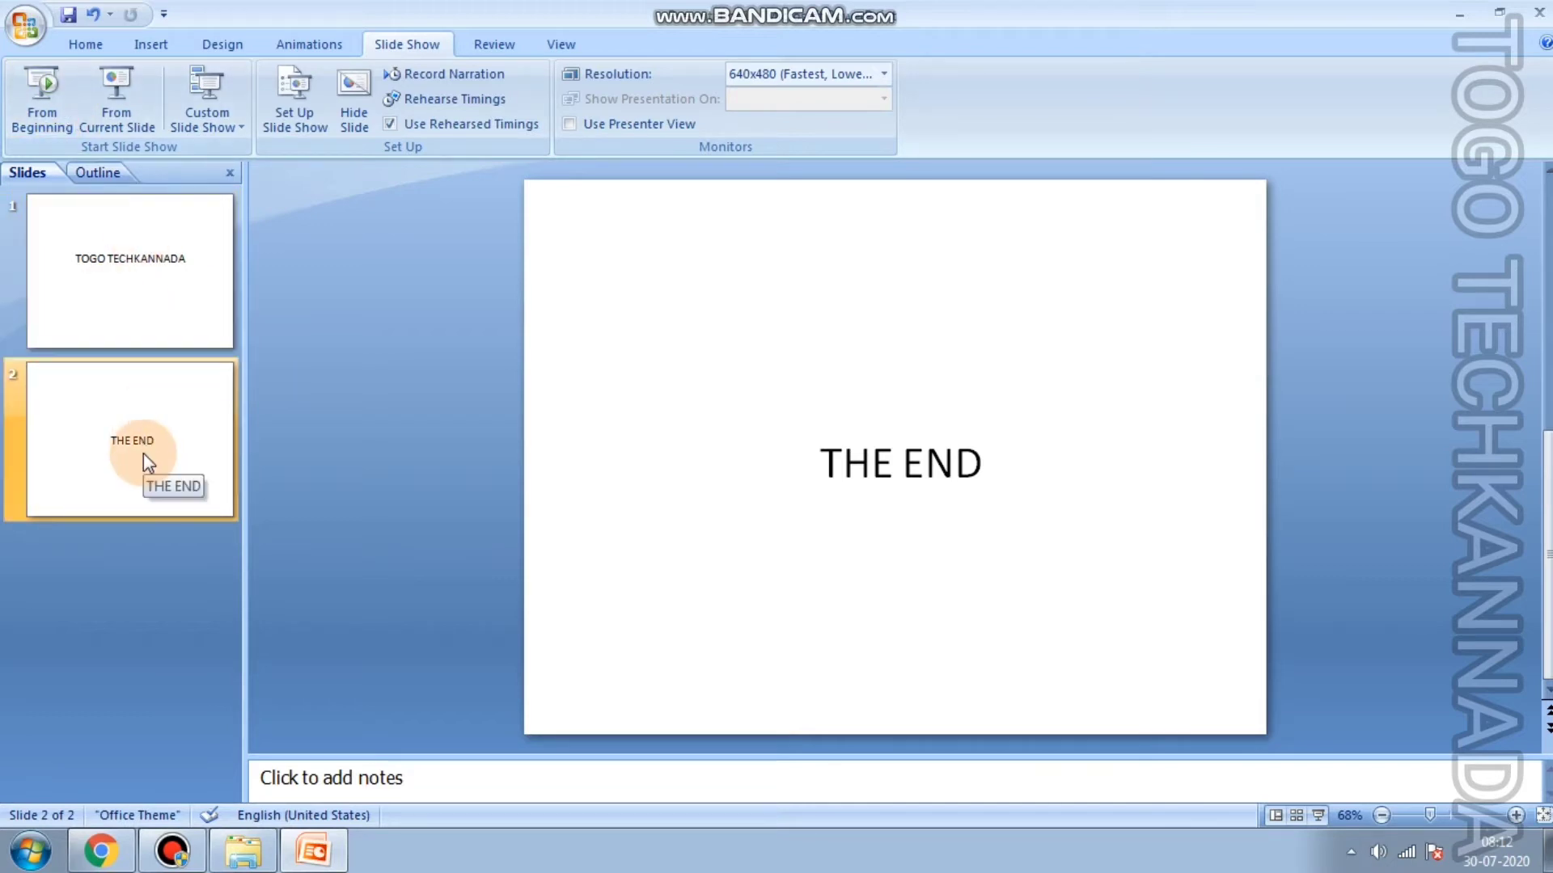
- Play the show starting from THE END slide, then exit back to editing
click(94, 400)
click(117, 104)
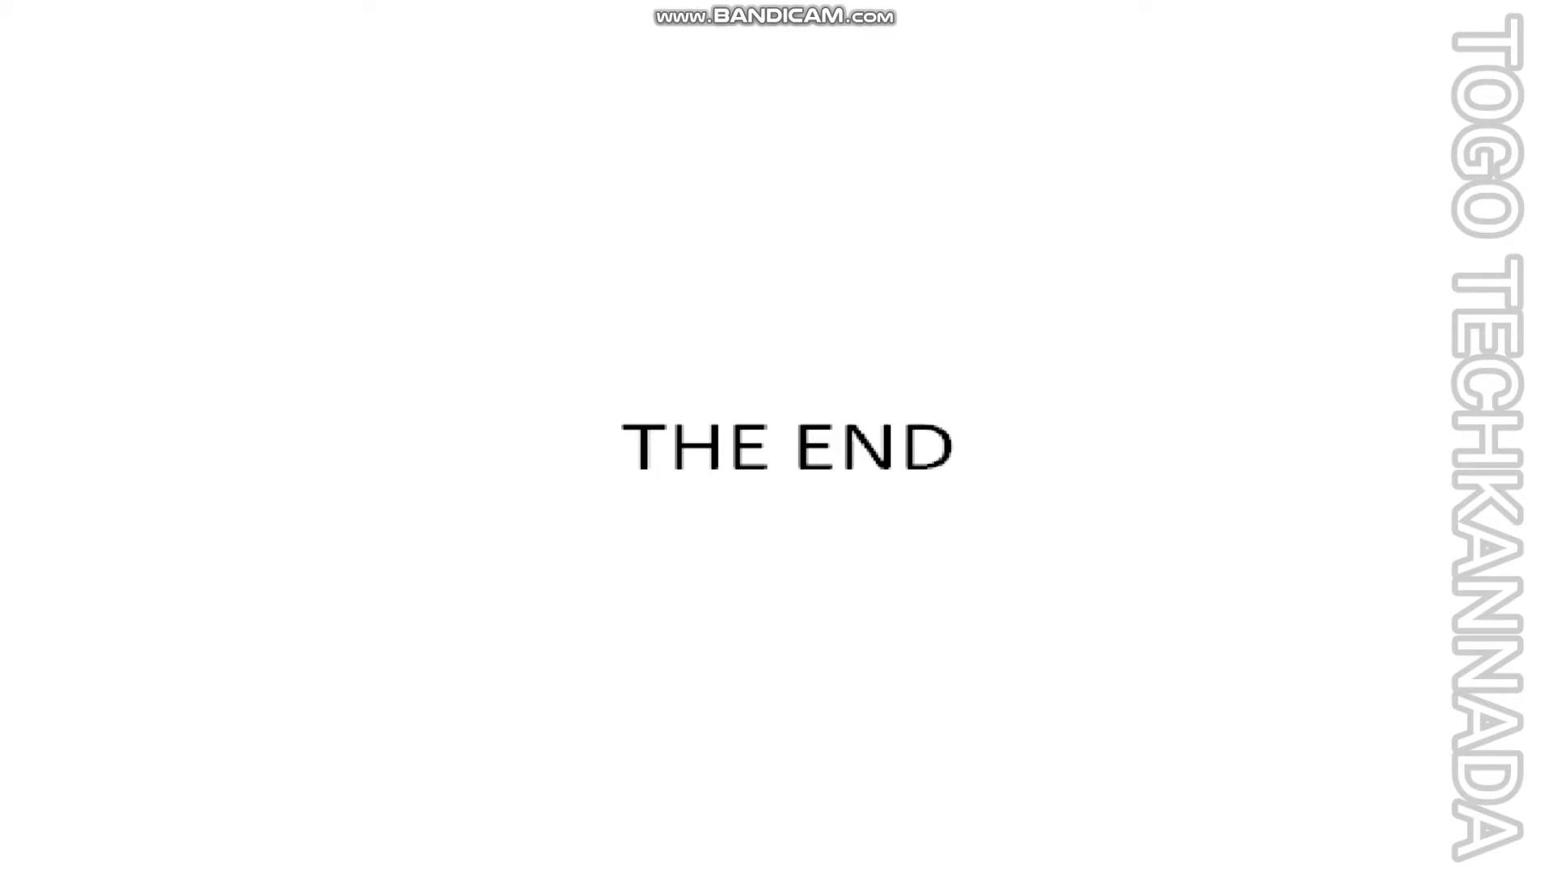
click(729, 436)
click(730, 437)
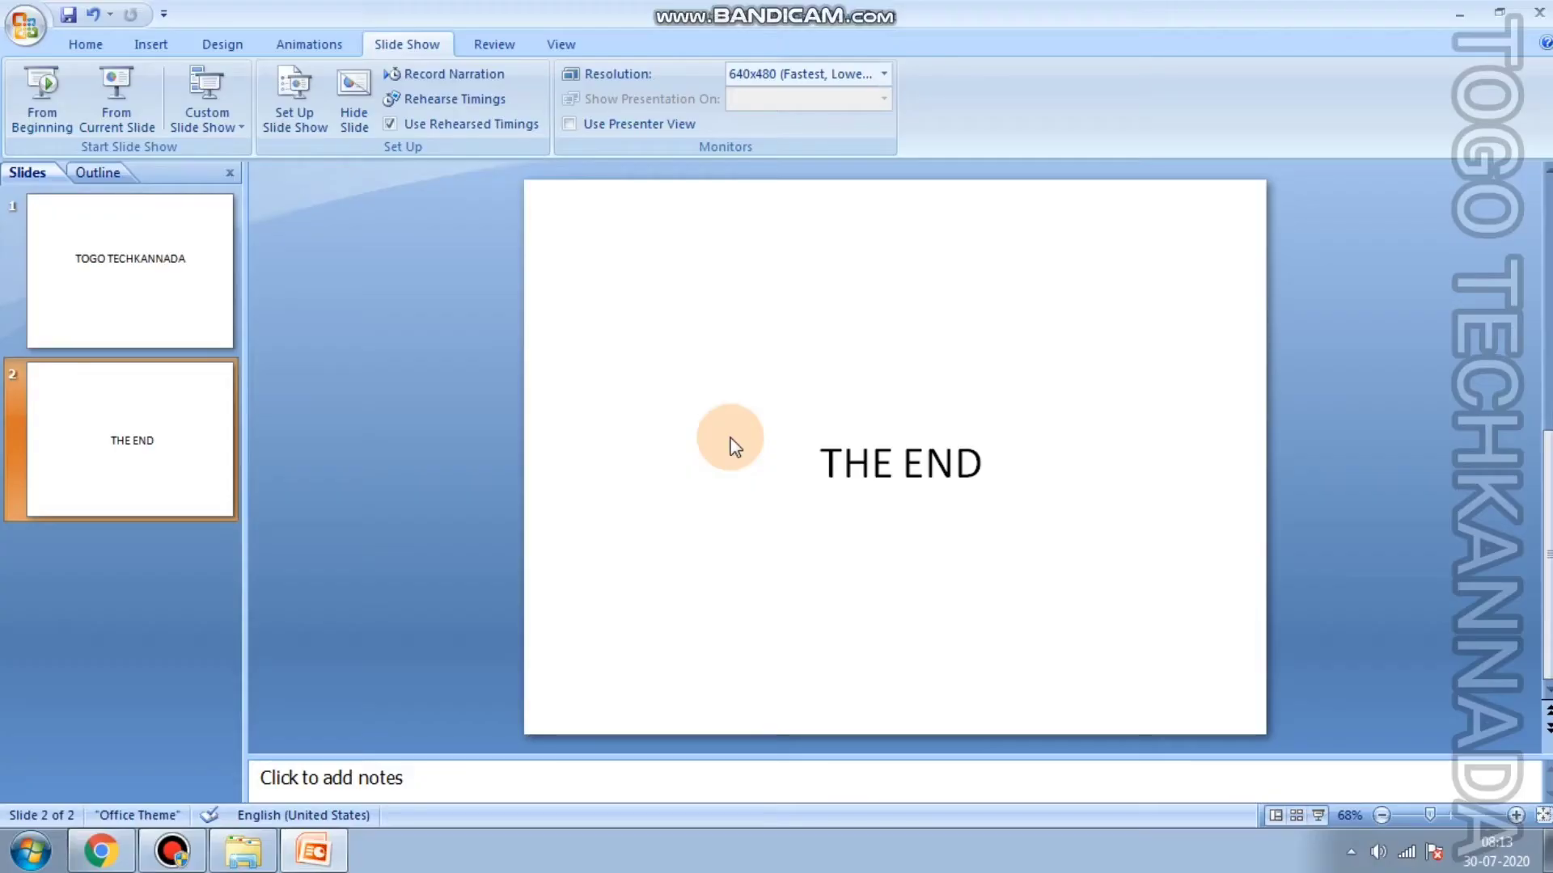
click(113, 432)
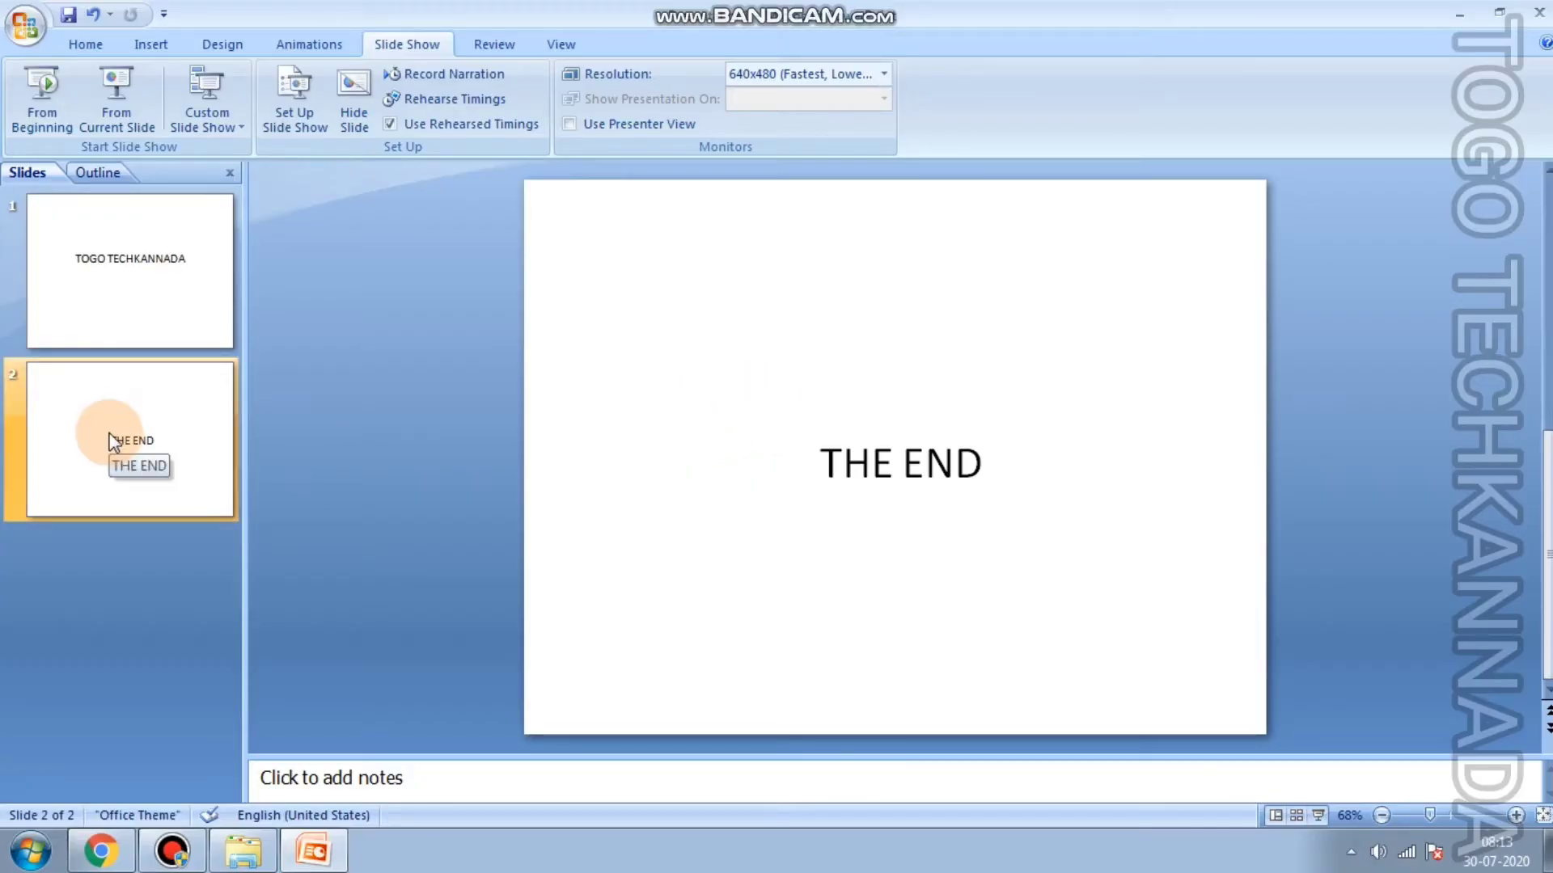
click(118, 191)
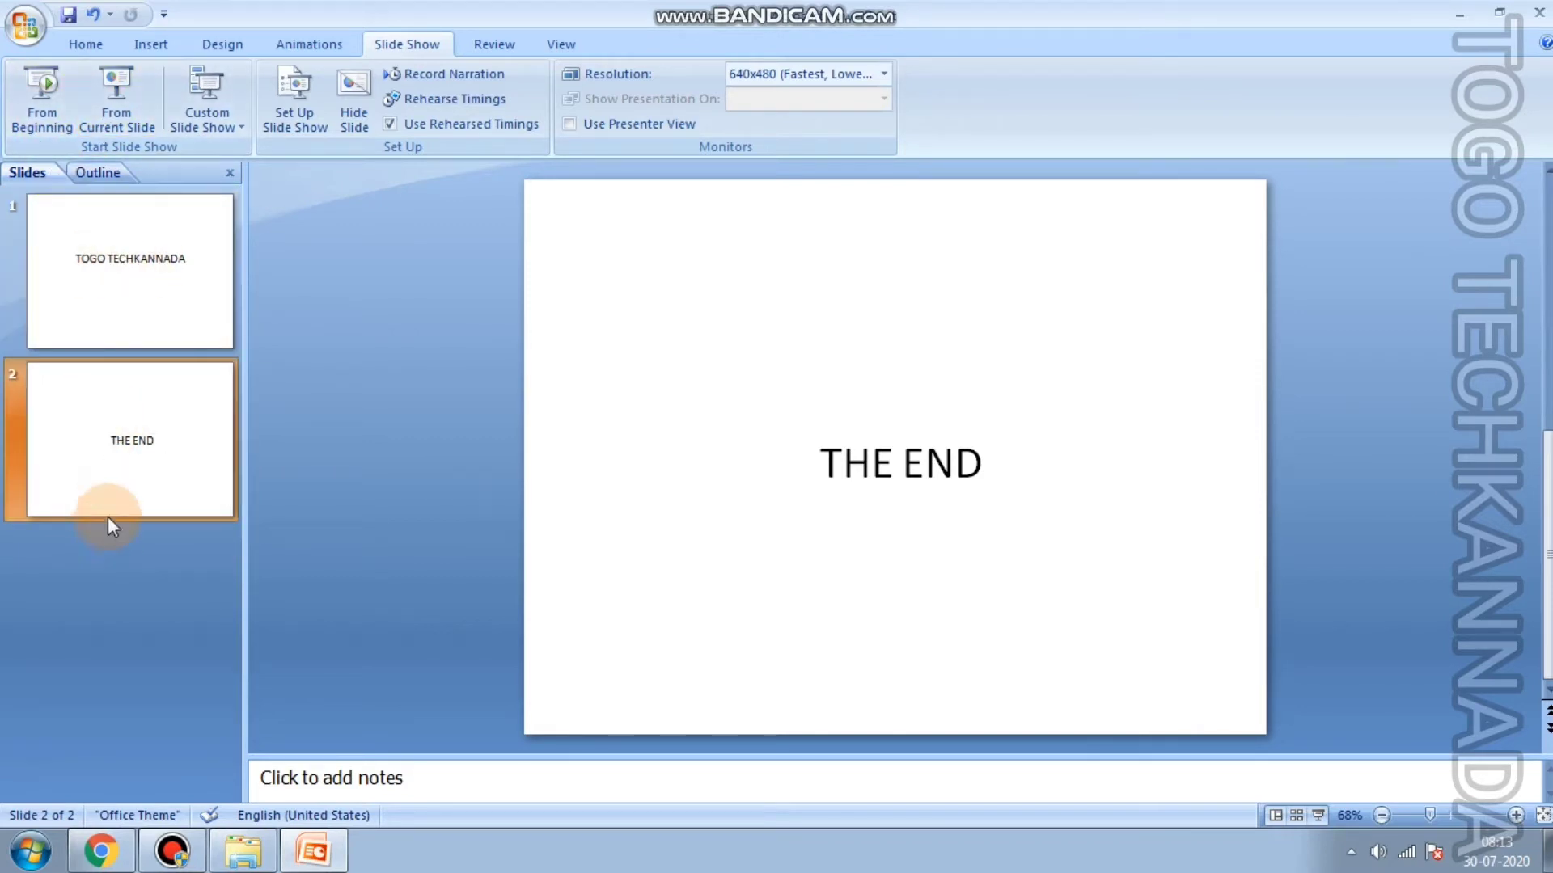
- Define Custom Show 1 with only the TOGO TECHKANNADA slide, then play it
click(211, 129)
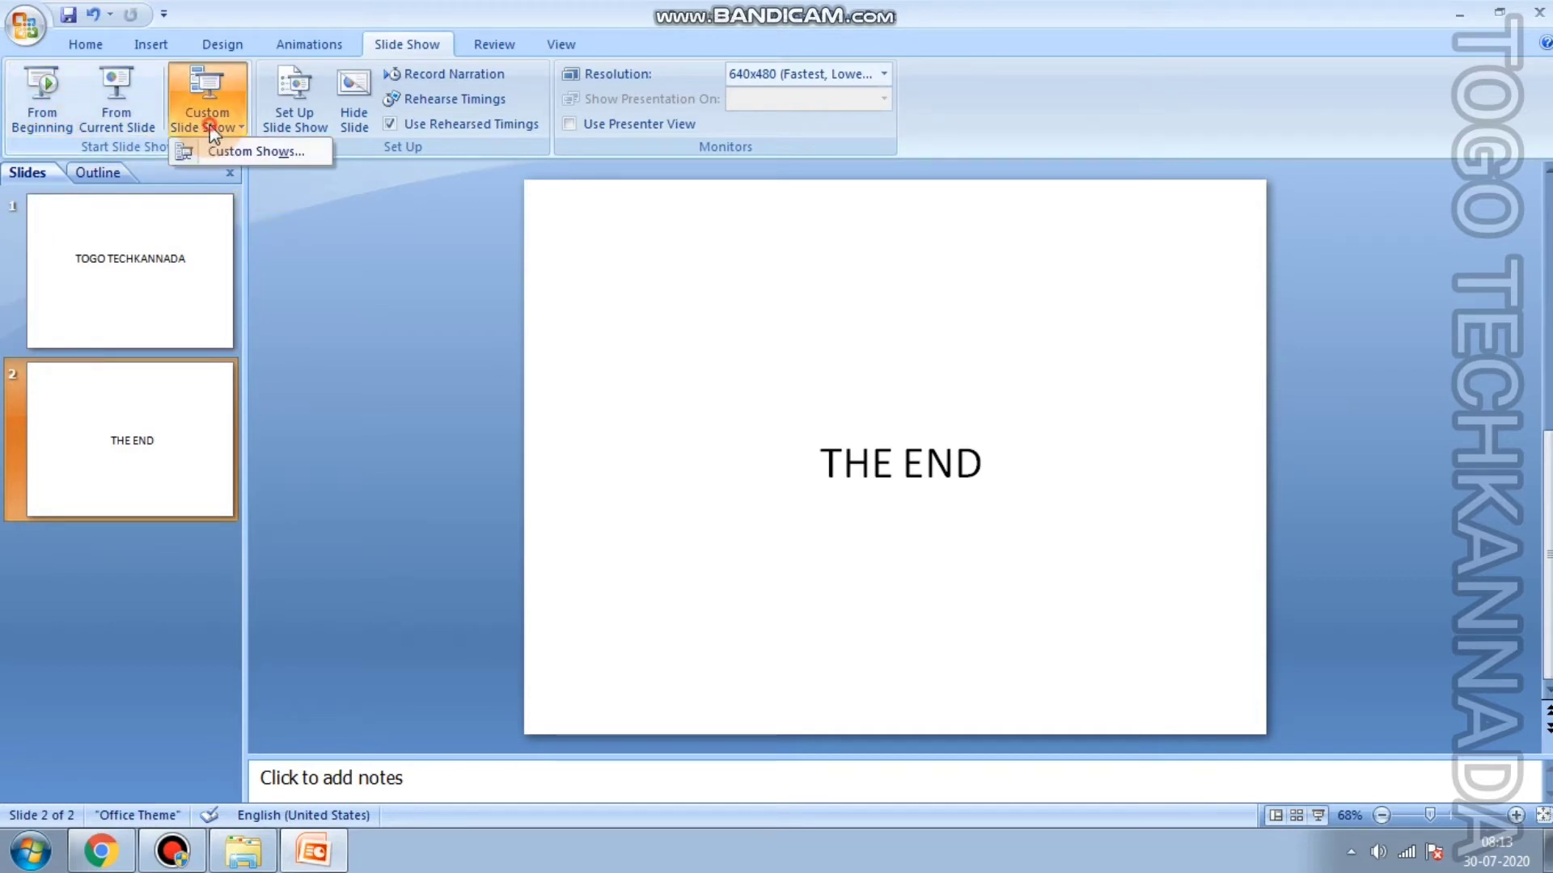
click(211, 152)
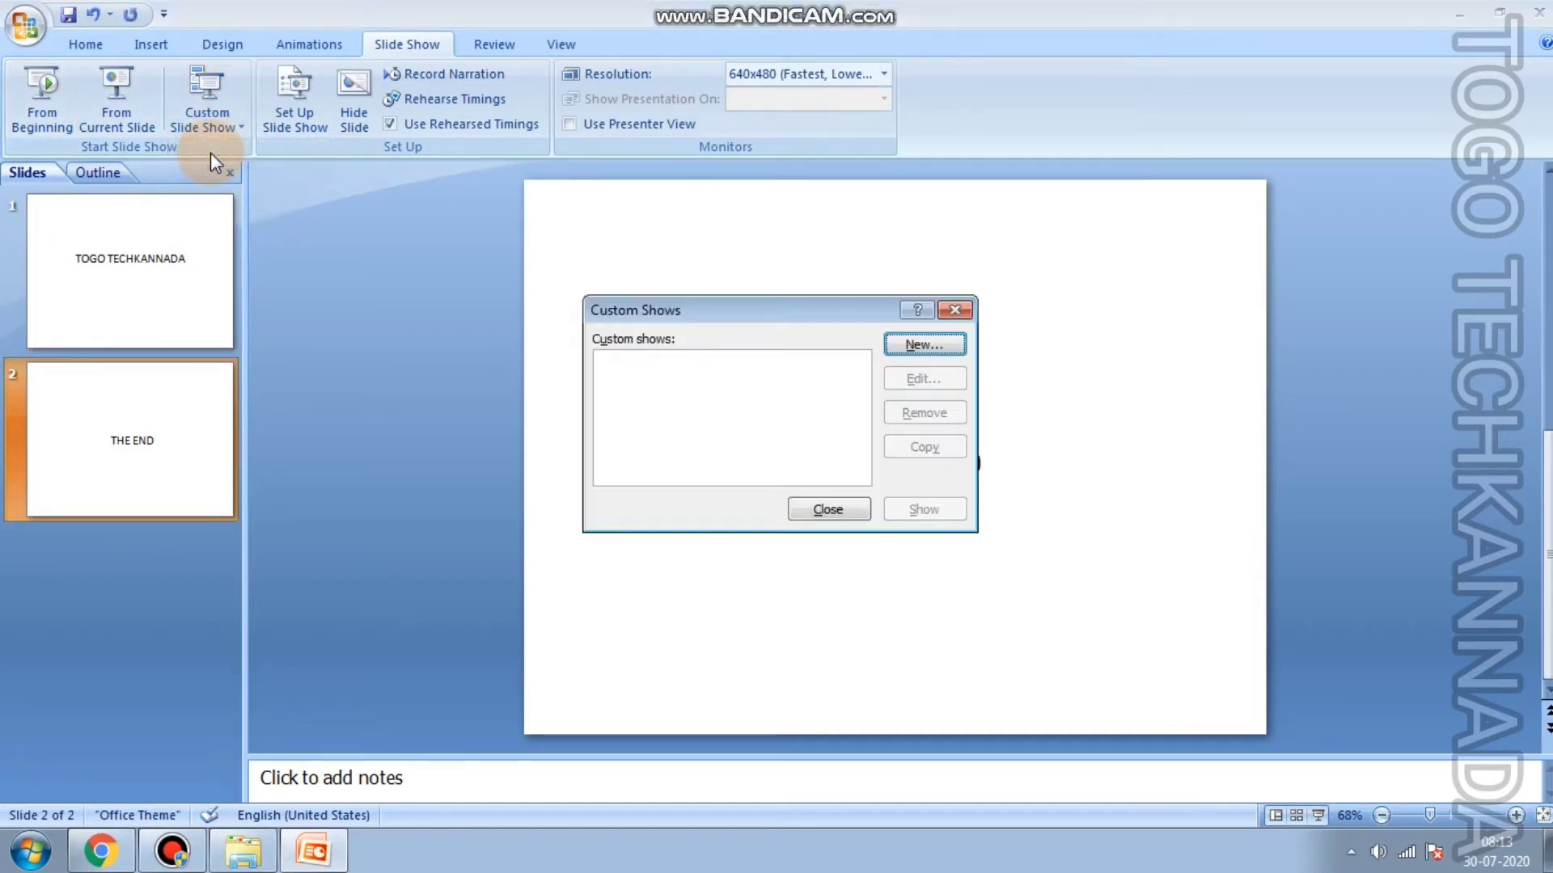
click(931, 343)
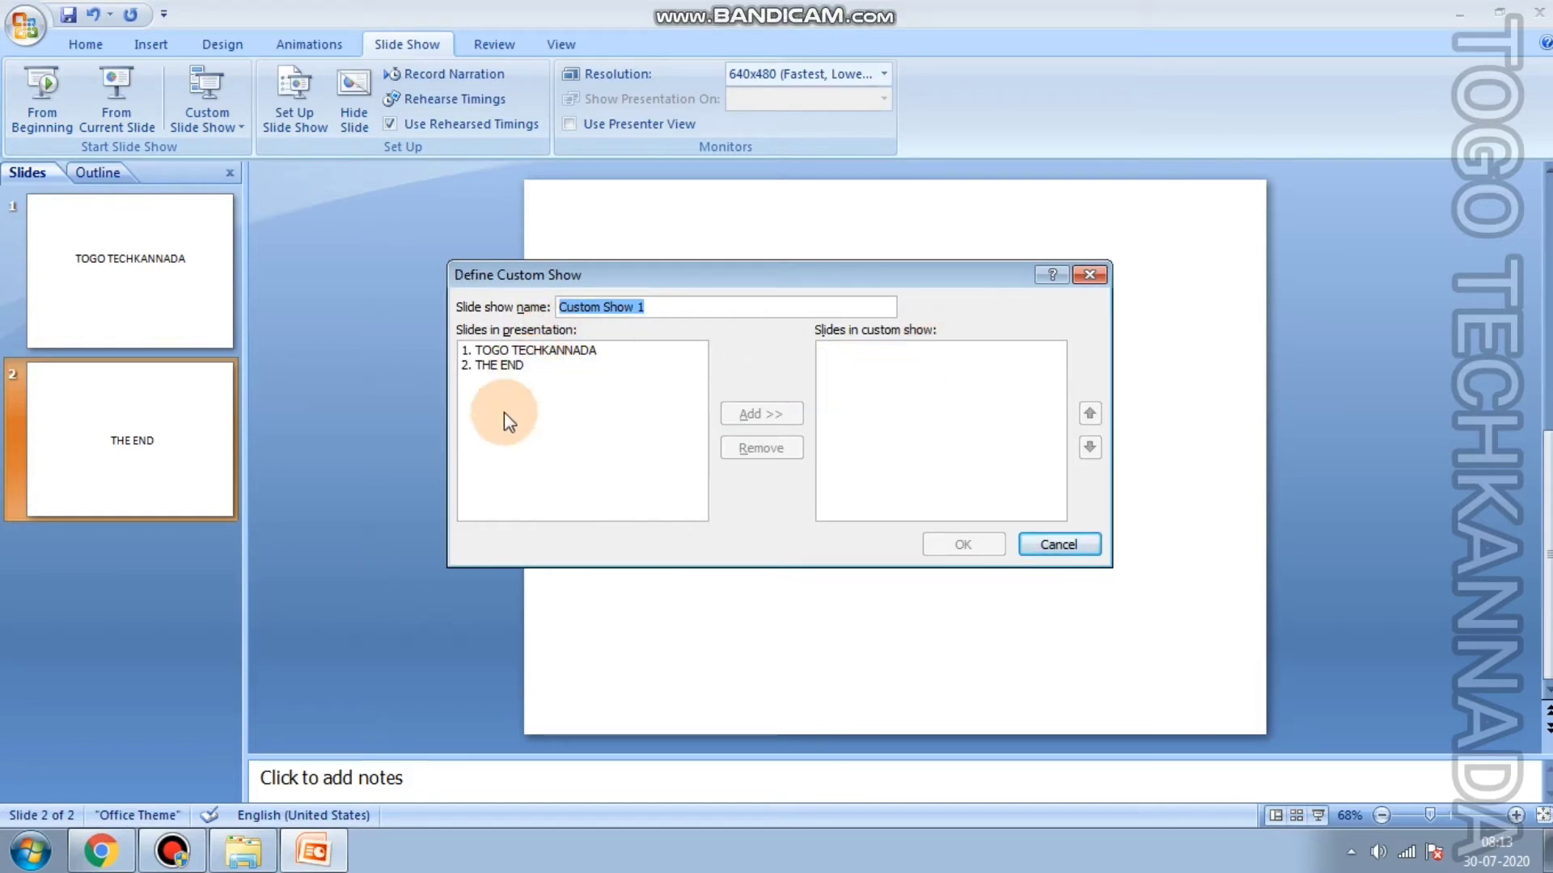
drag(501, 351, 501, 366)
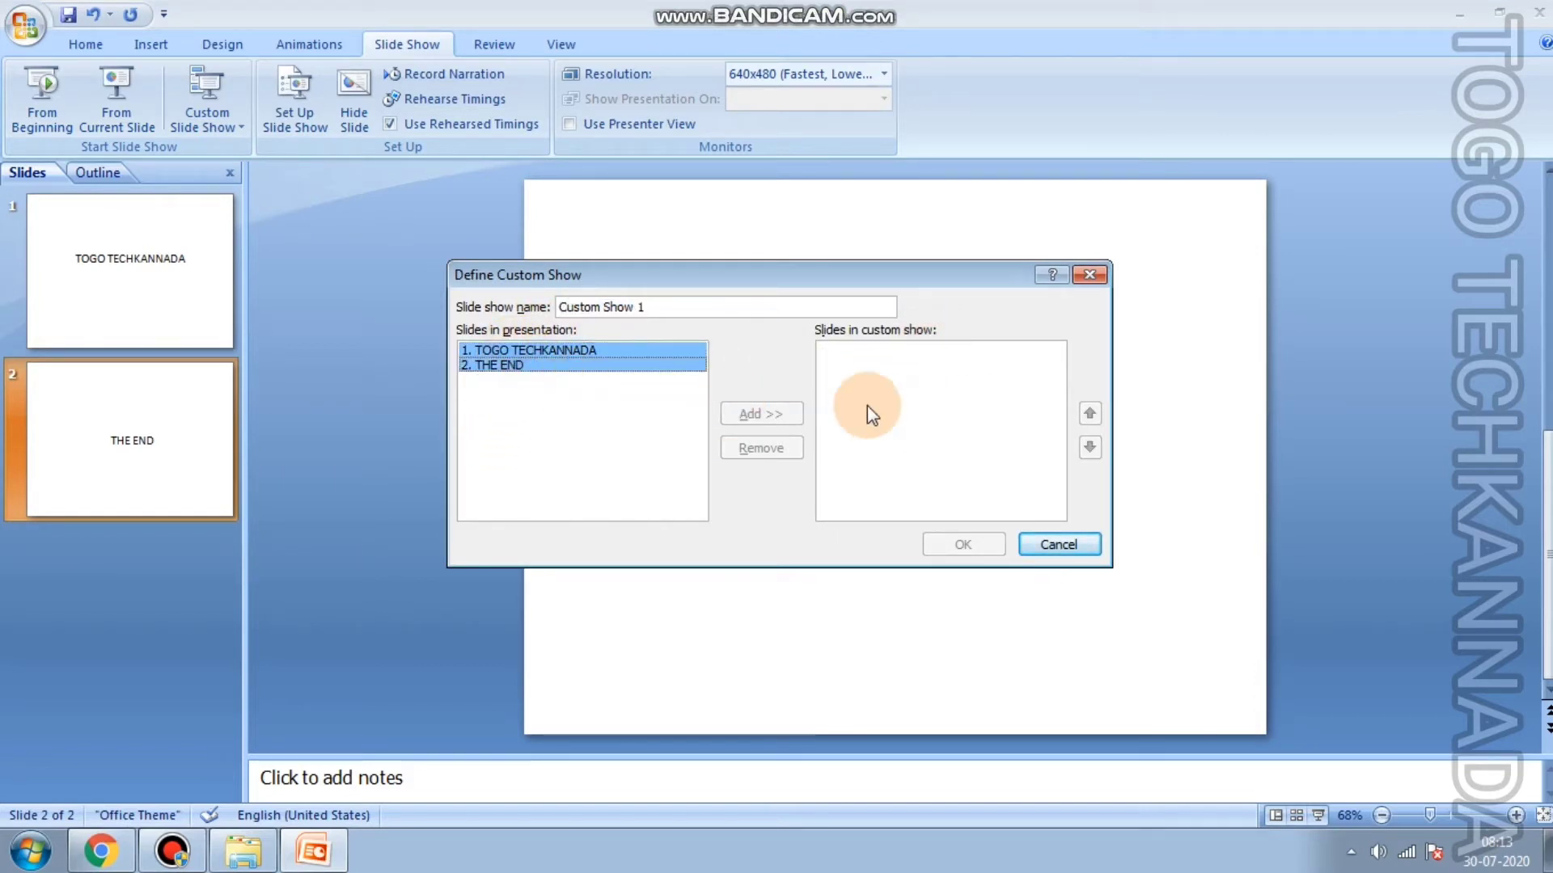
click(546, 349)
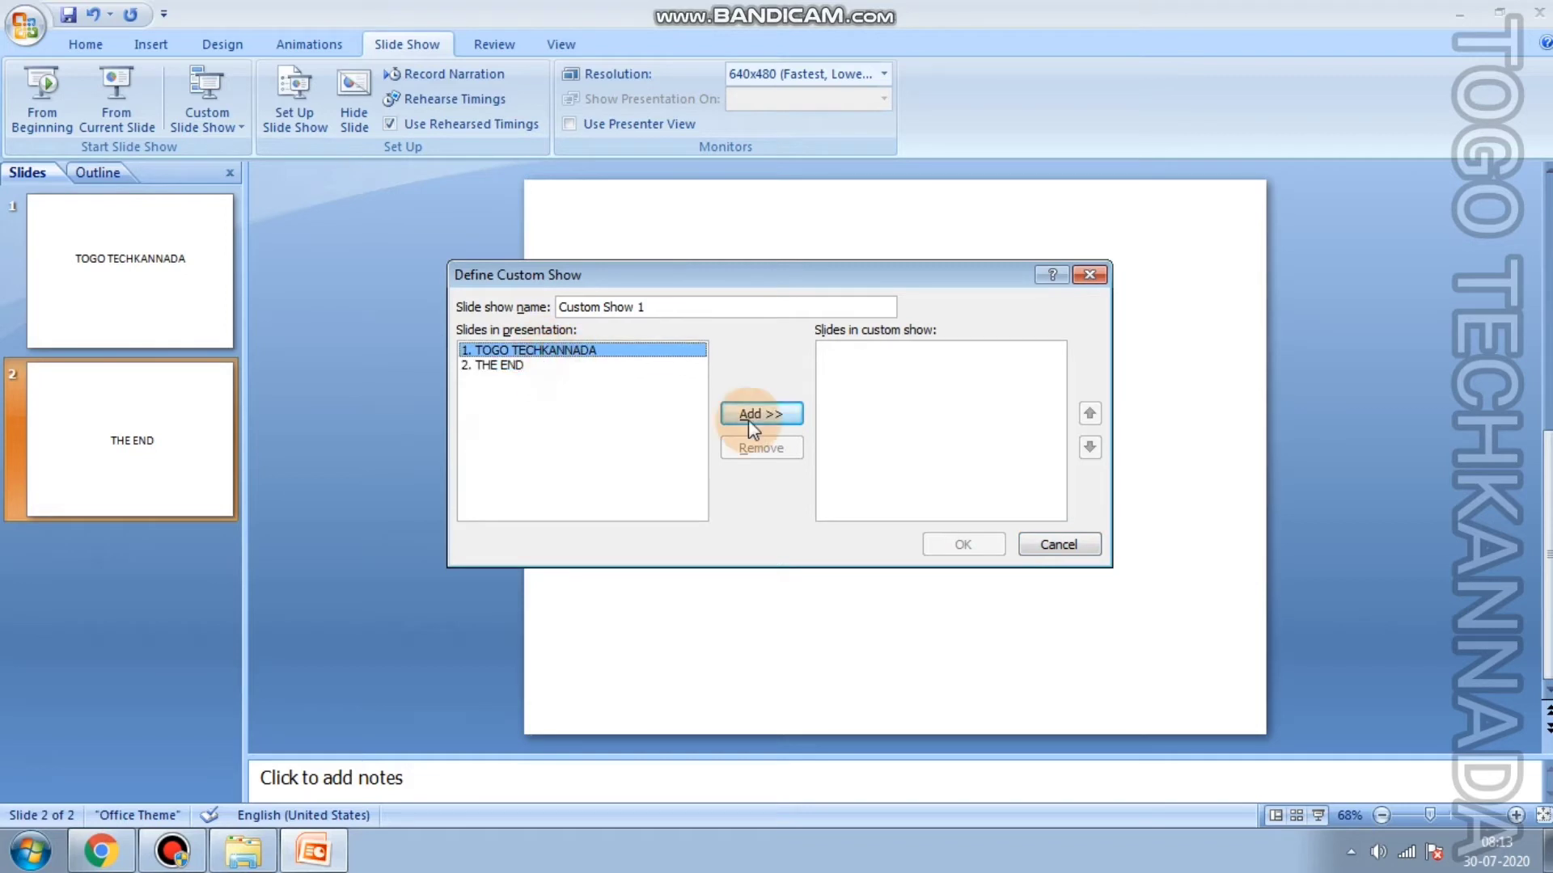
click(749, 420)
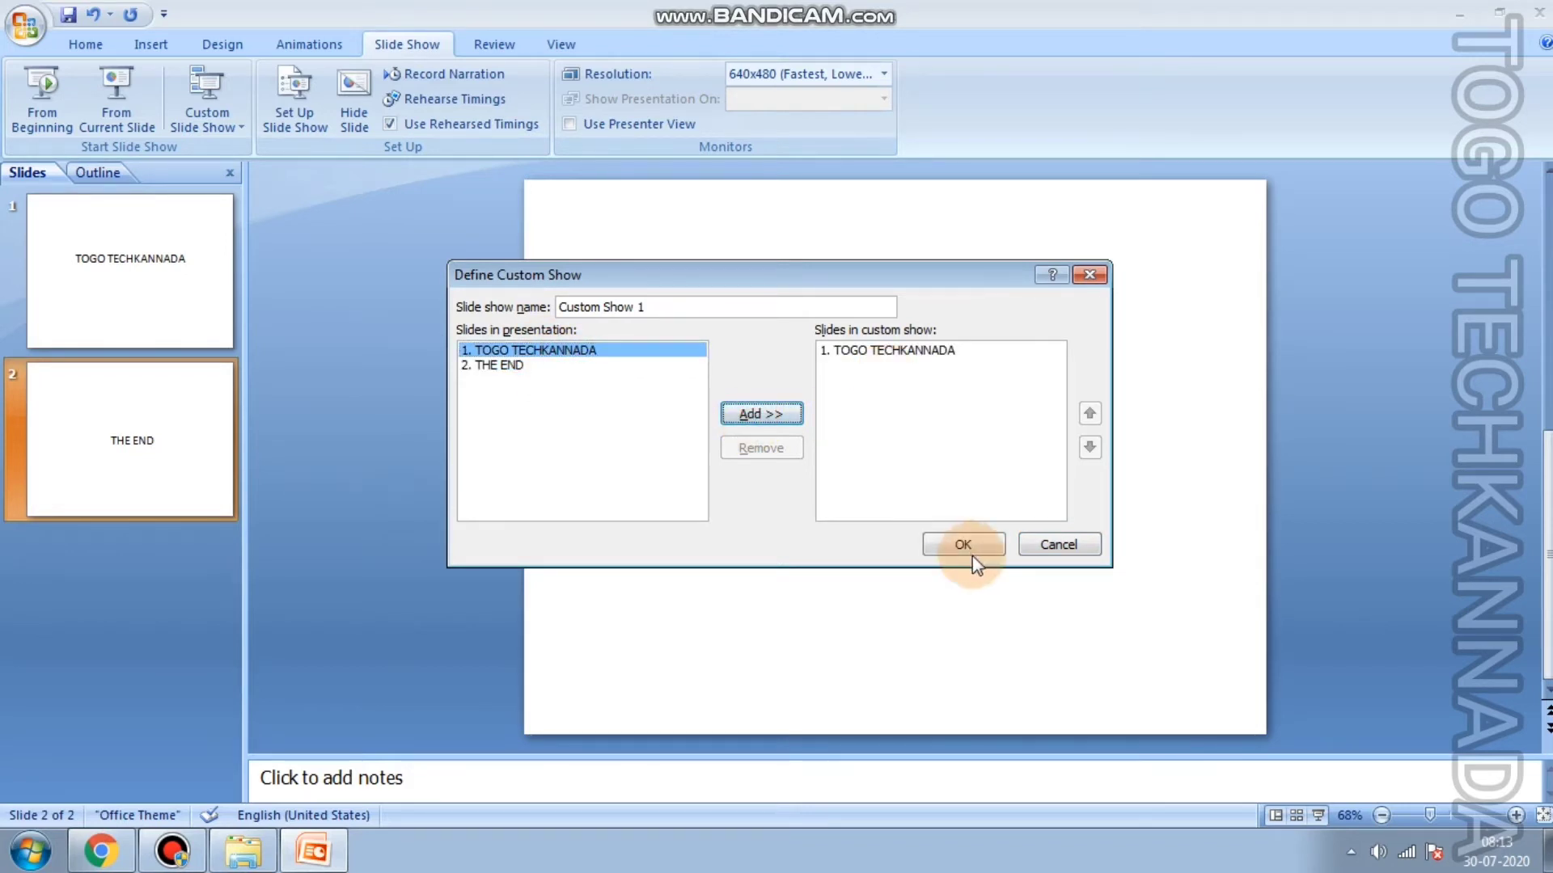
click(964, 545)
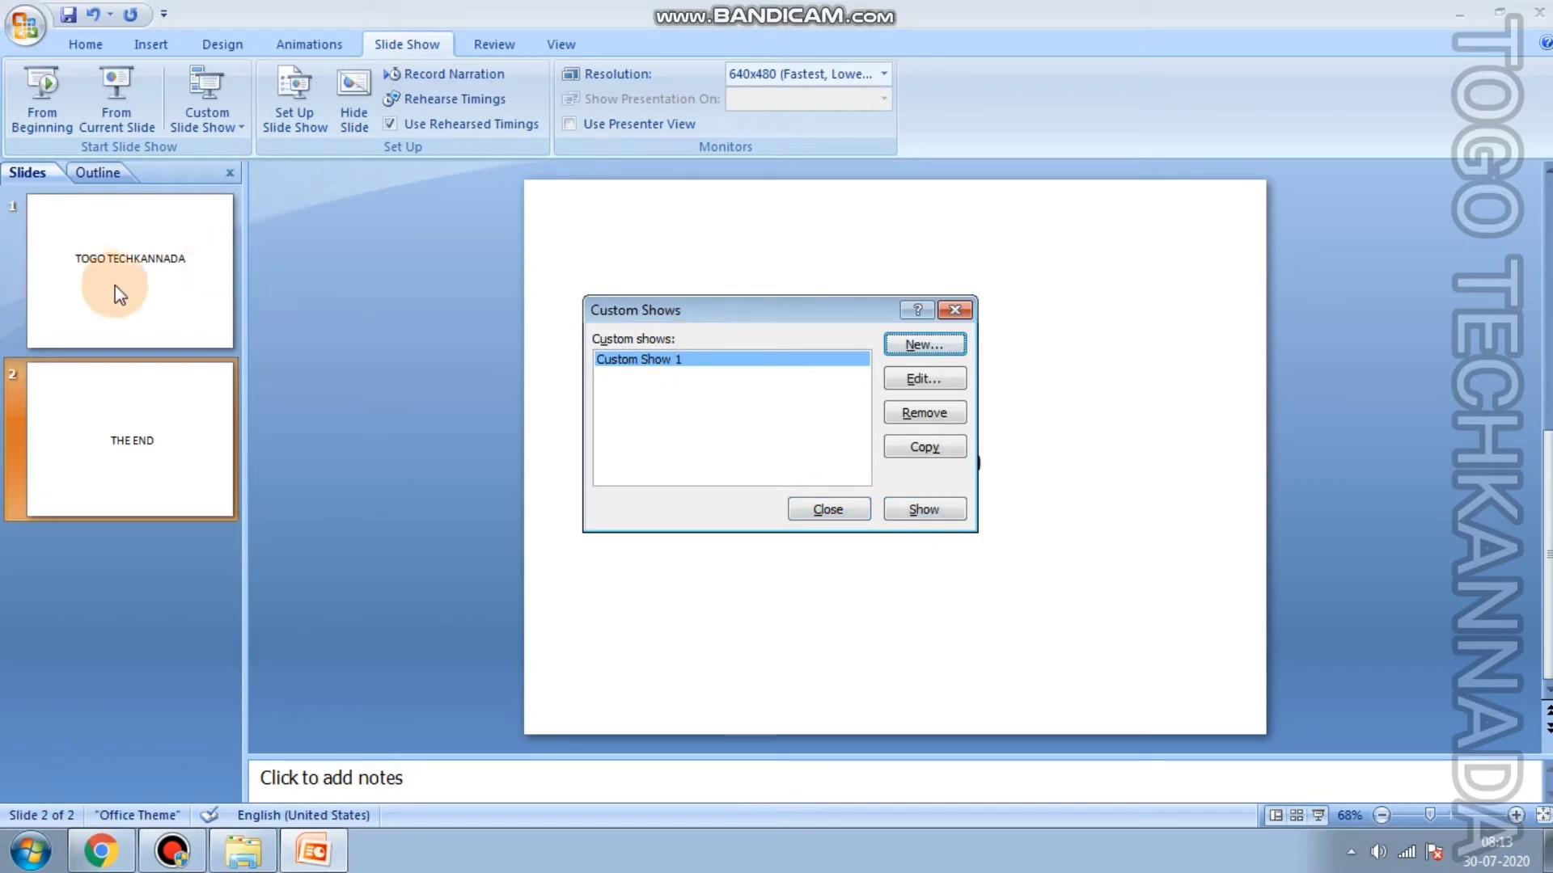
click(926, 510)
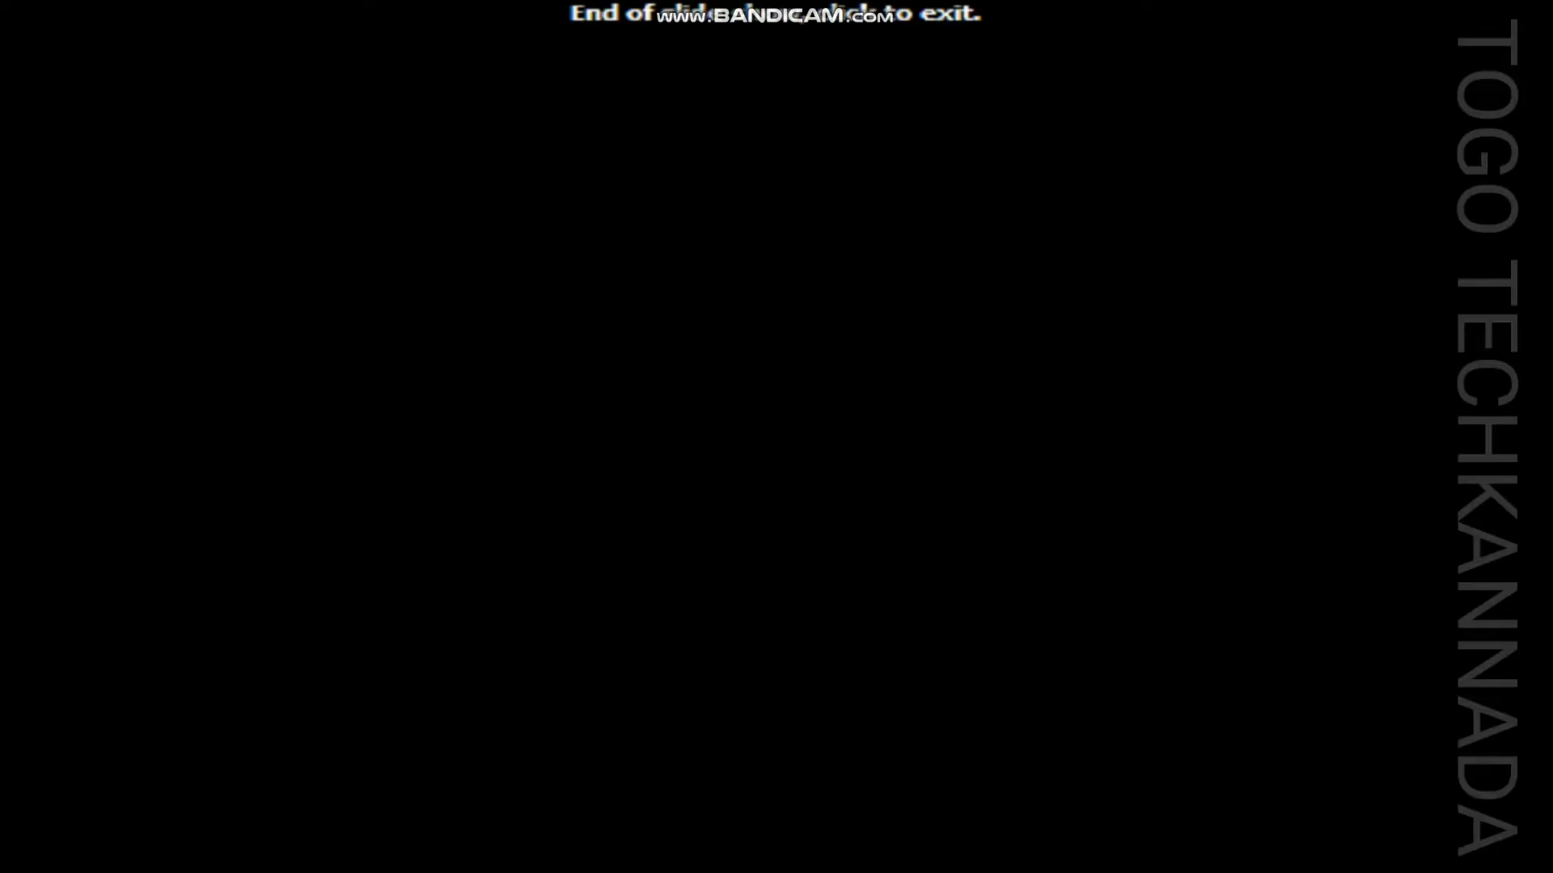
click(1515, 658)
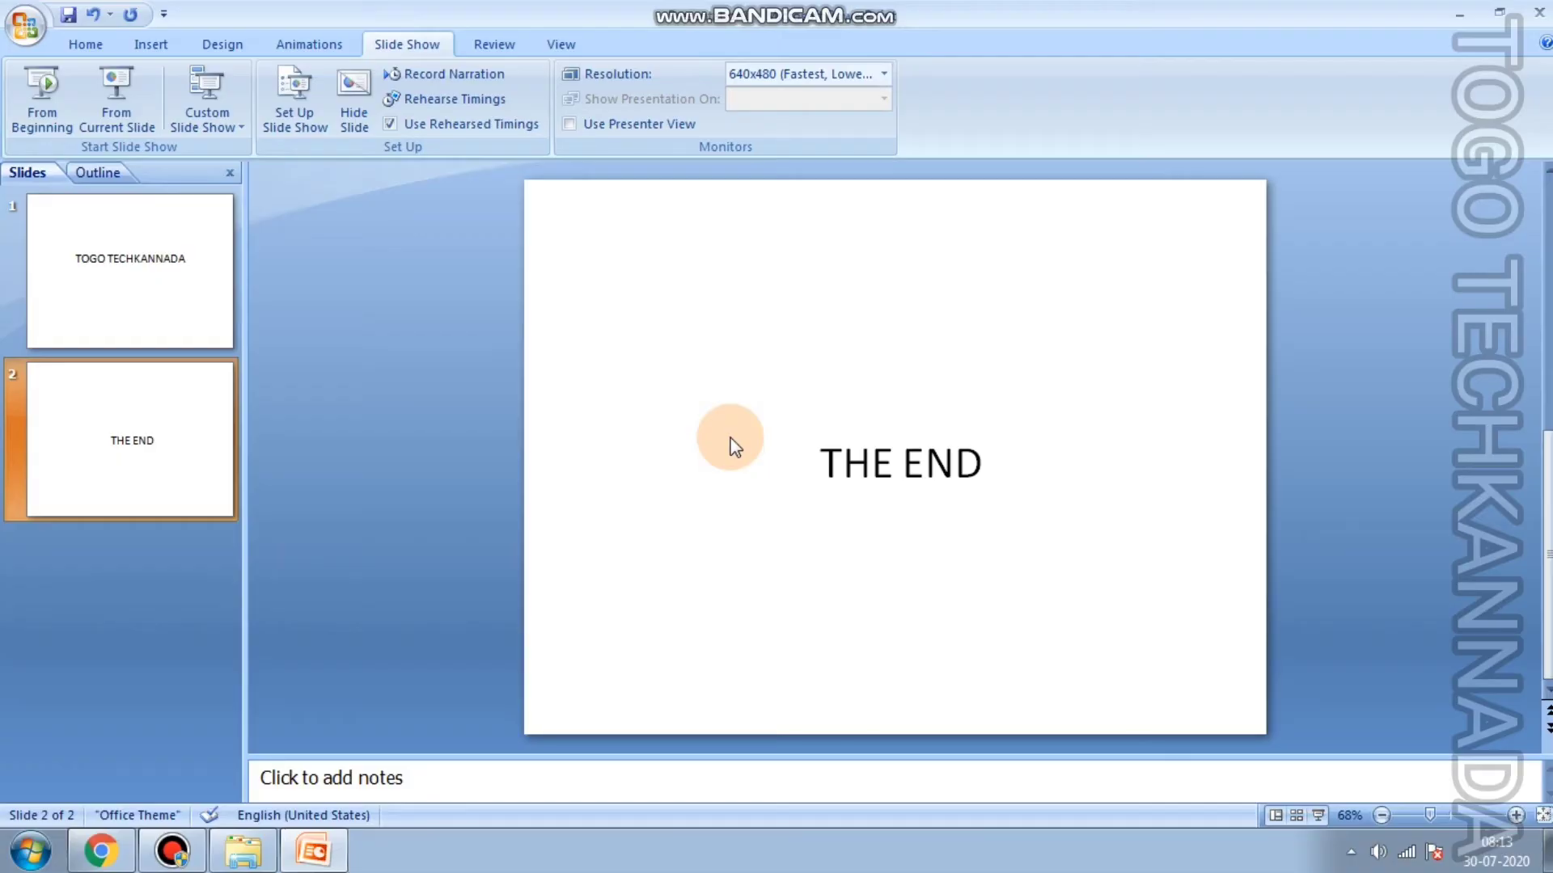
click(223, 126)
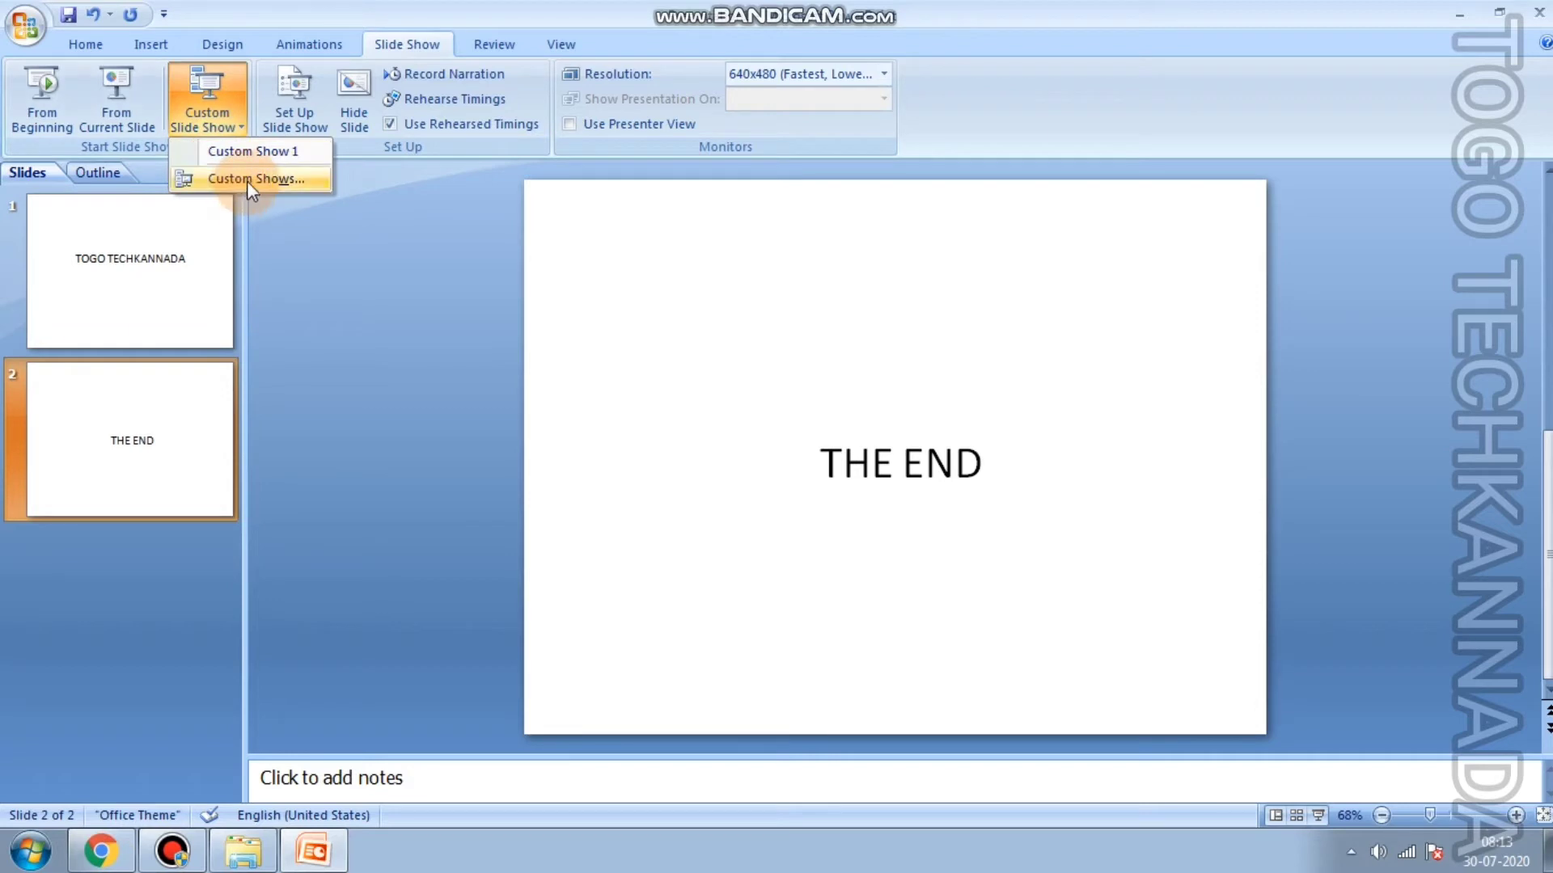
click(252, 153)
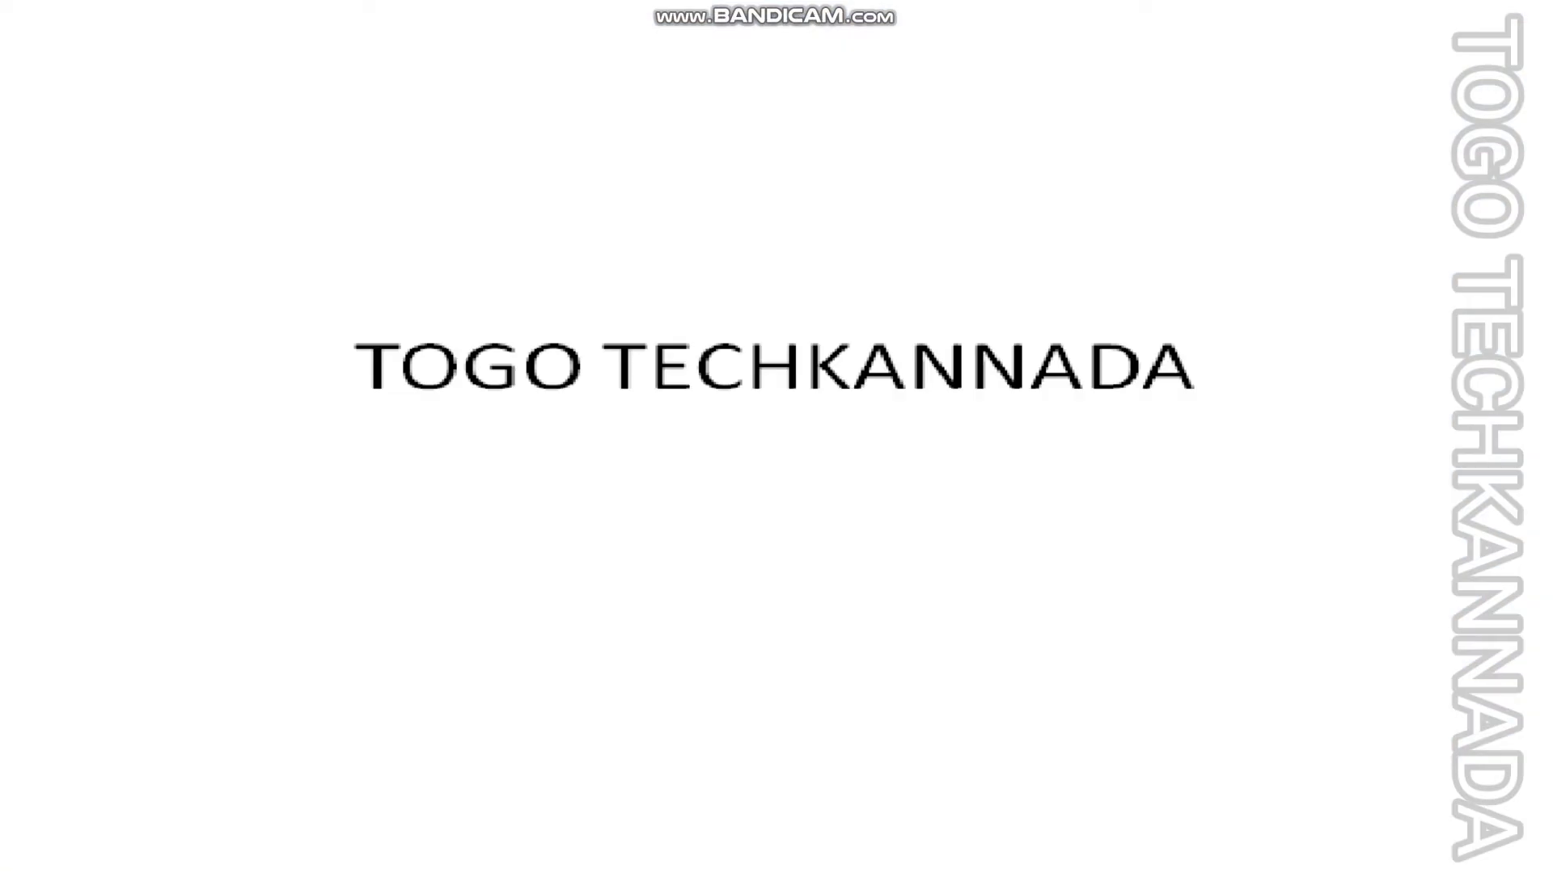
click(1521, 699)
click(1520, 700)
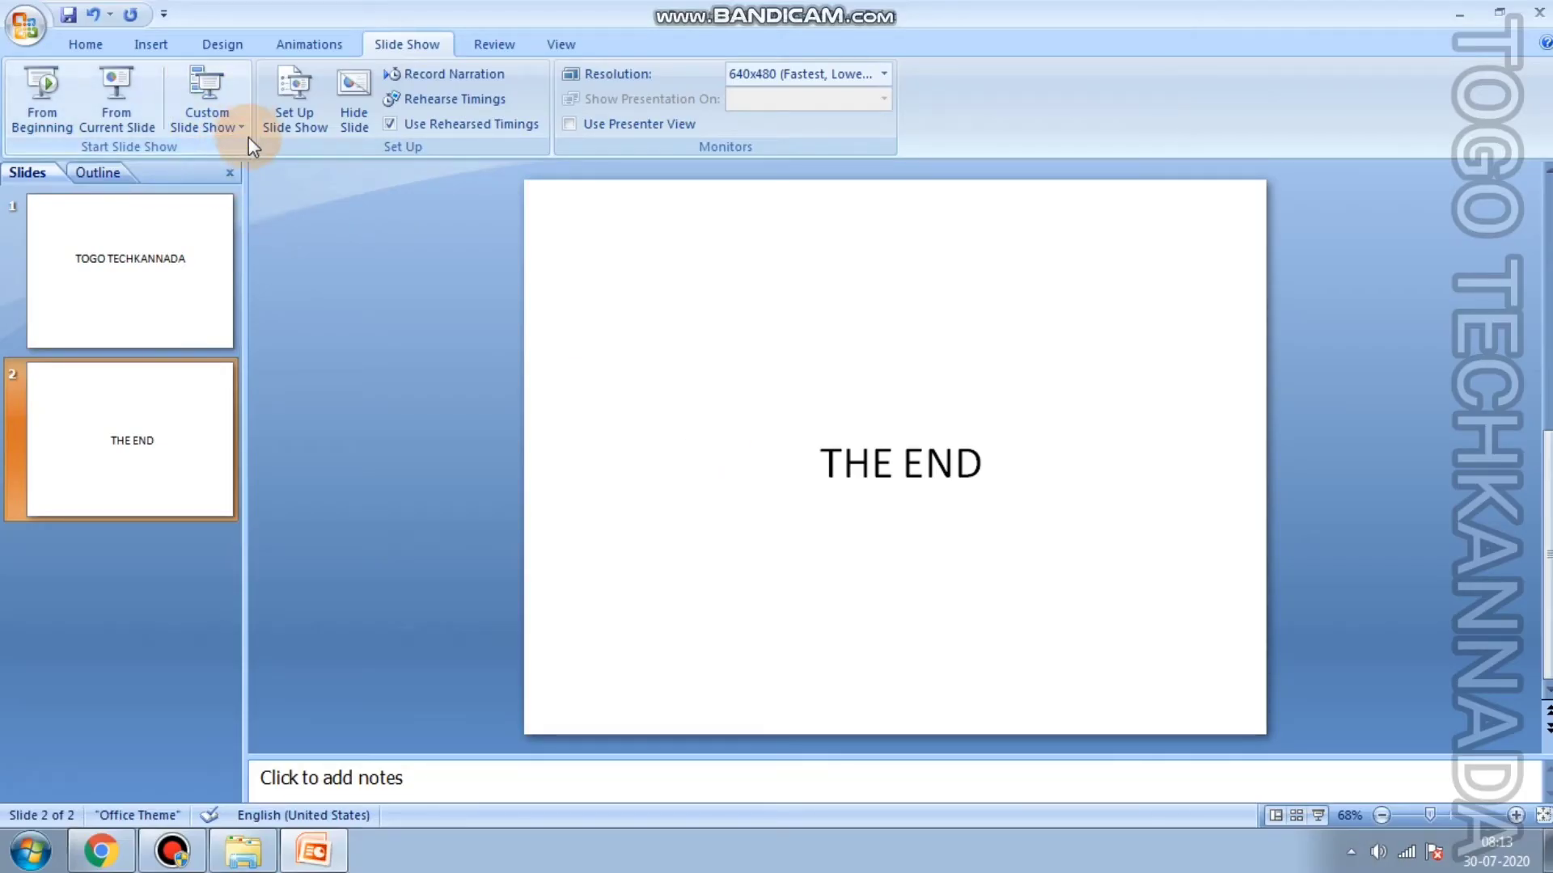
click(231, 123)
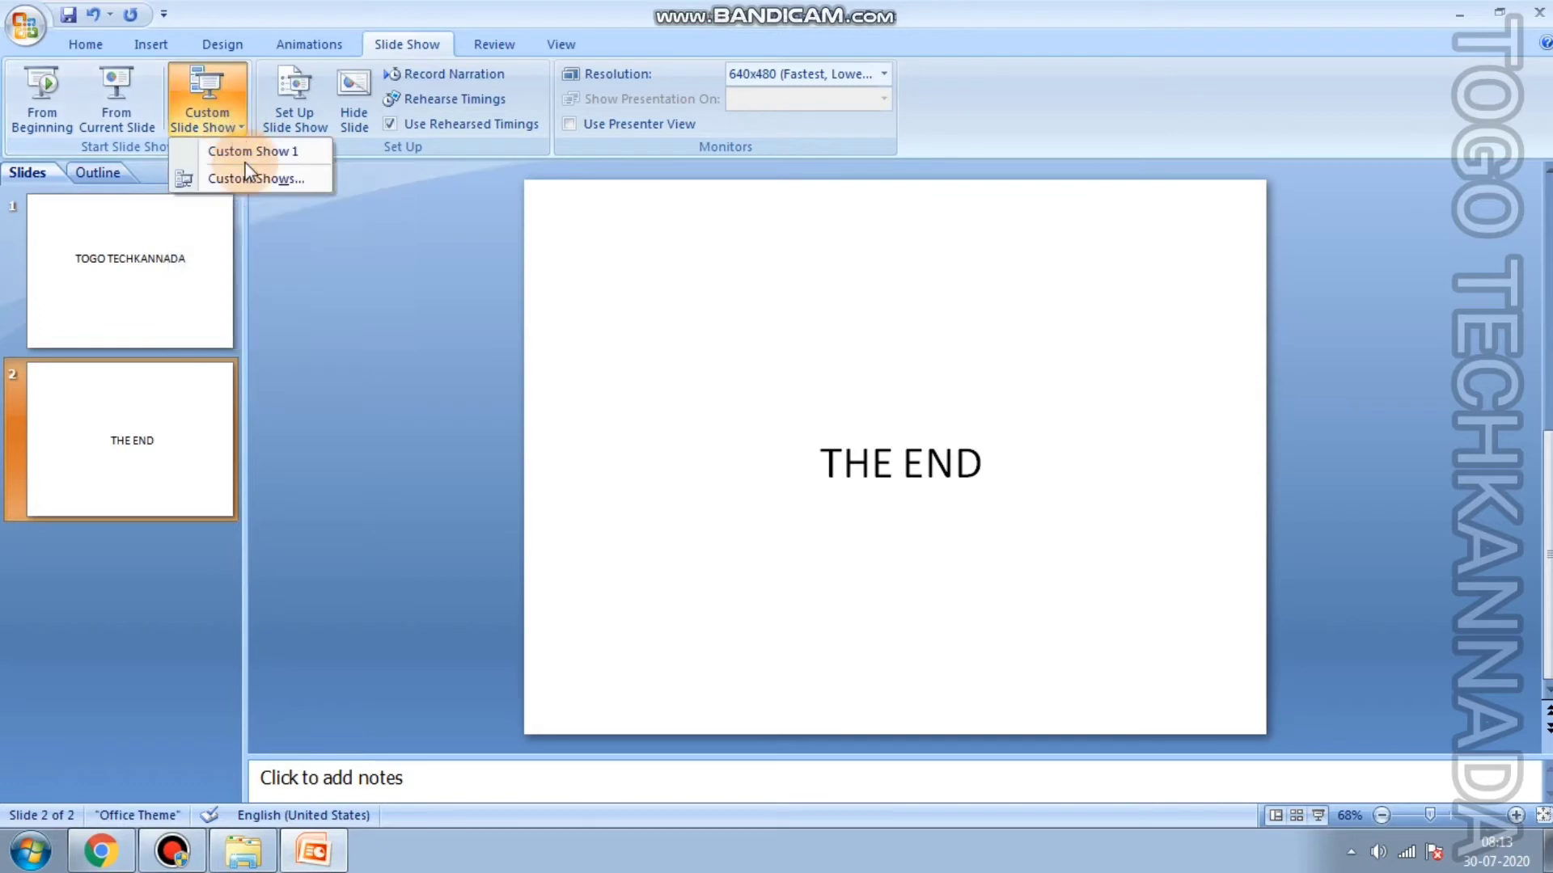
click(684, 274)
click(625, 279)
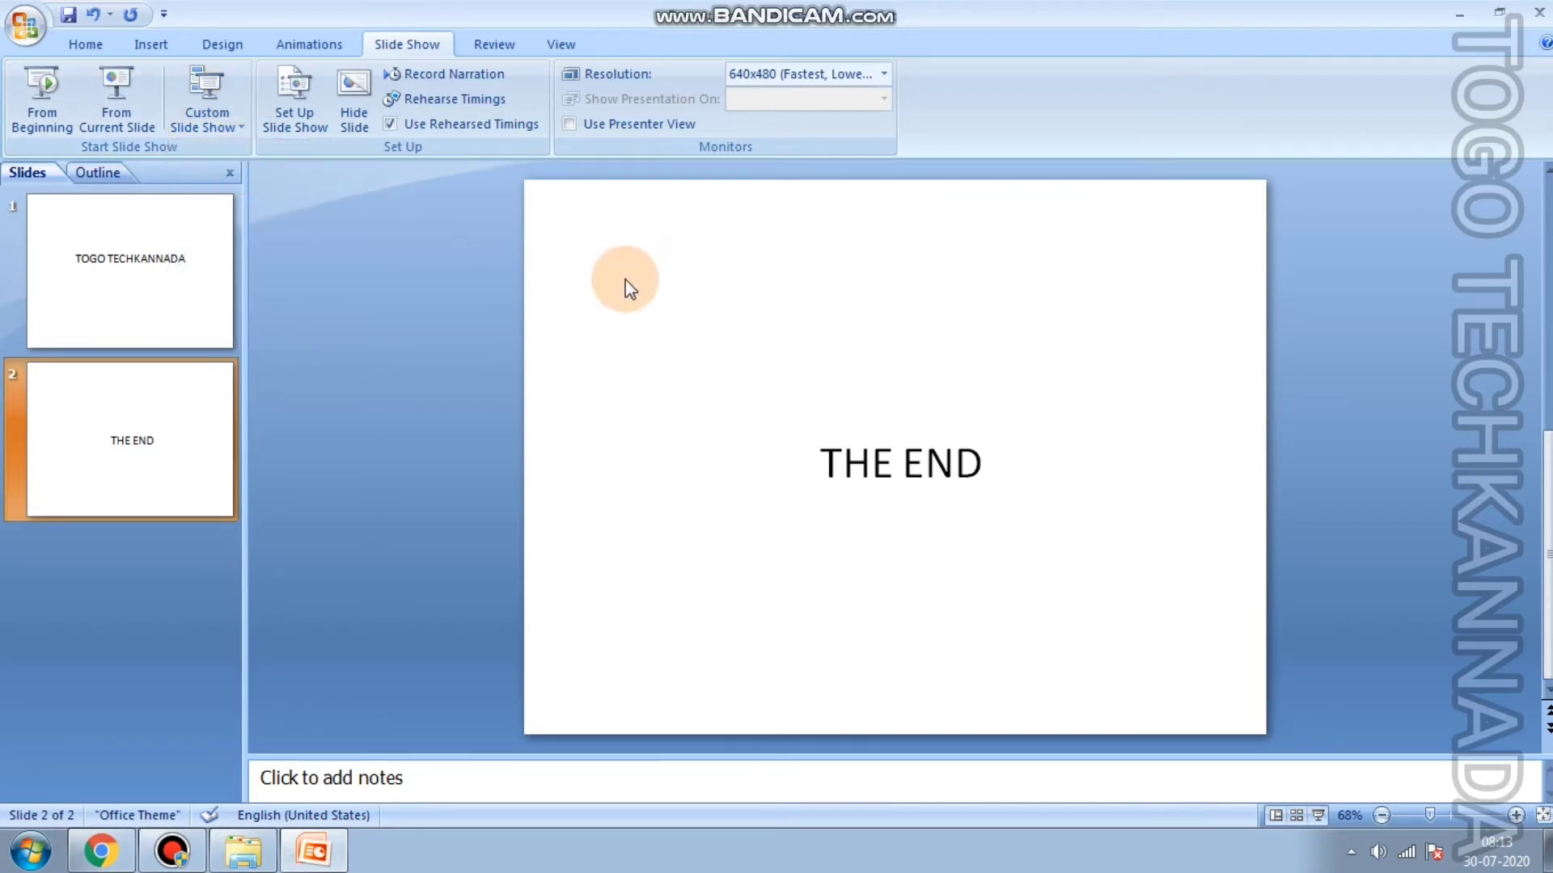
click(246, 170)
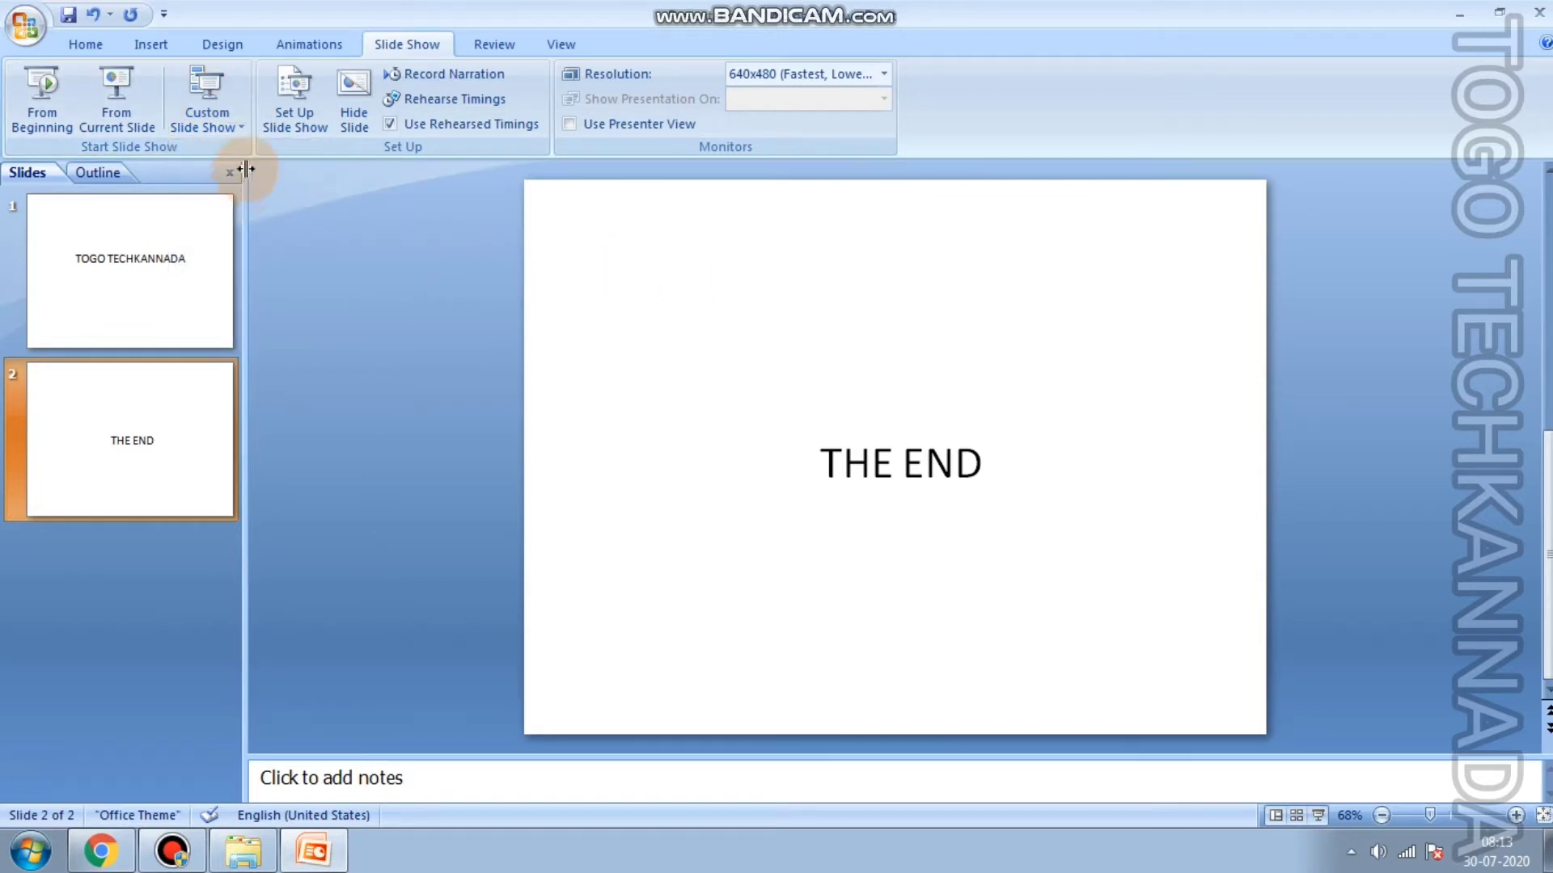
- In Set Up Show, choose Custom Show 1 with 720x480 resolution and confirm
click(299, 123)
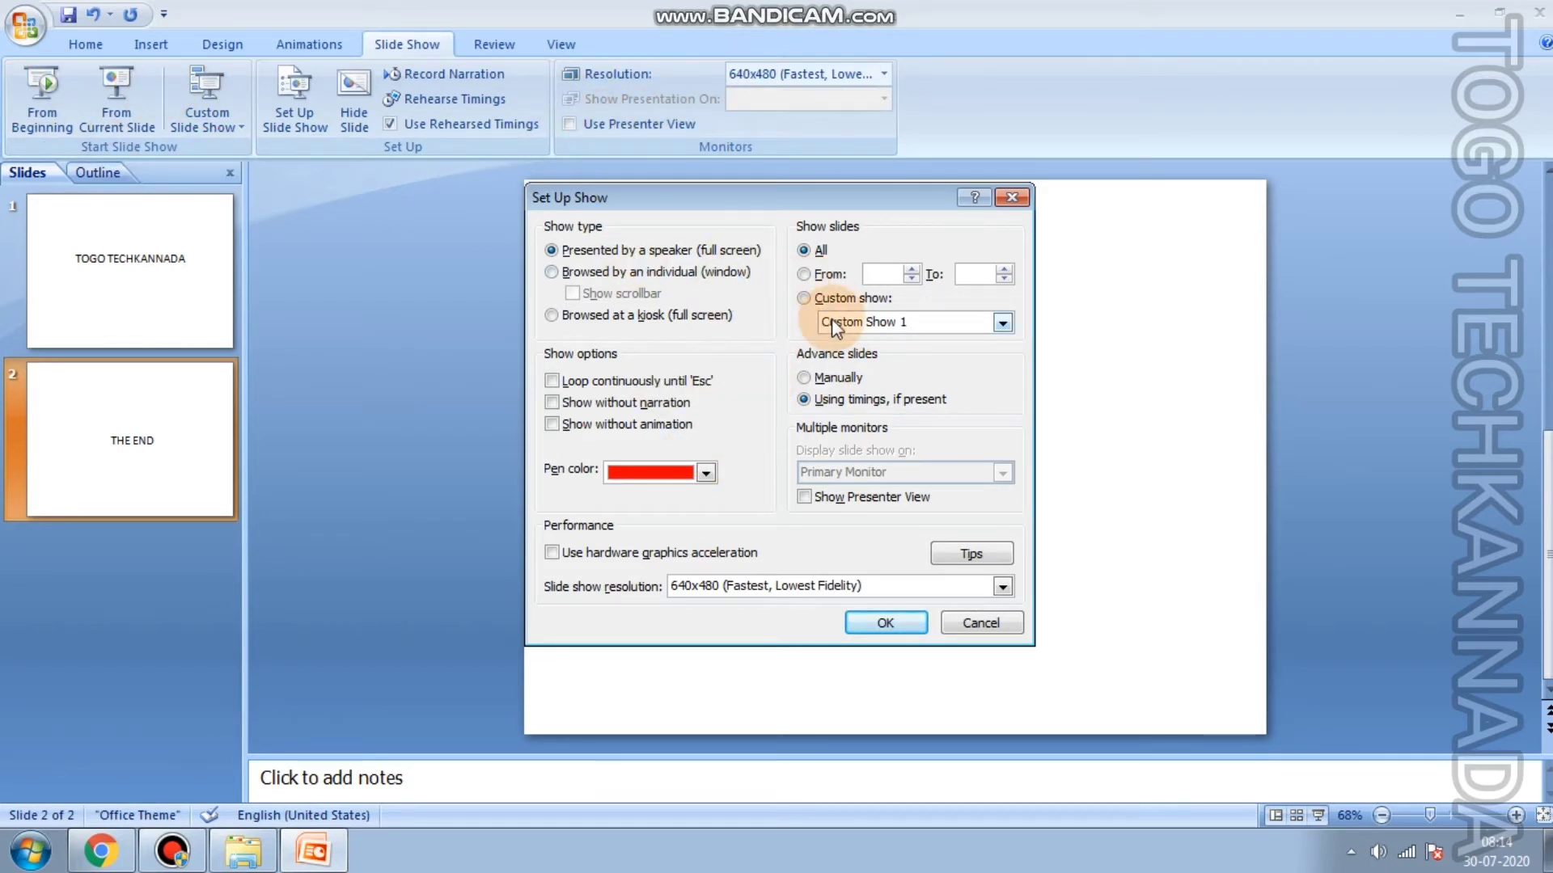
click(827, 279)
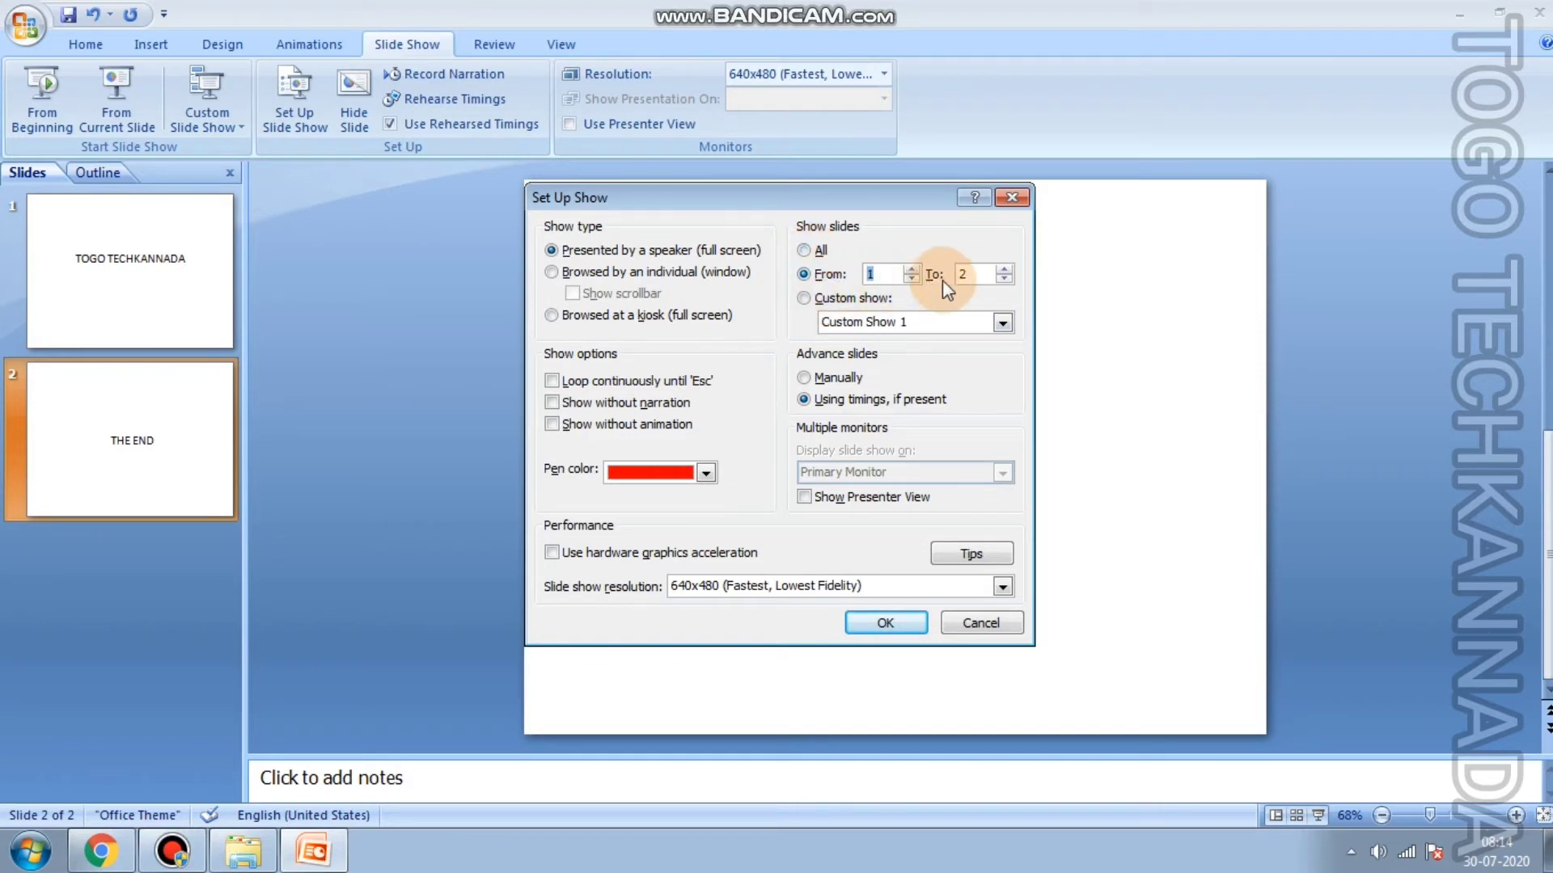
click(828, 300)
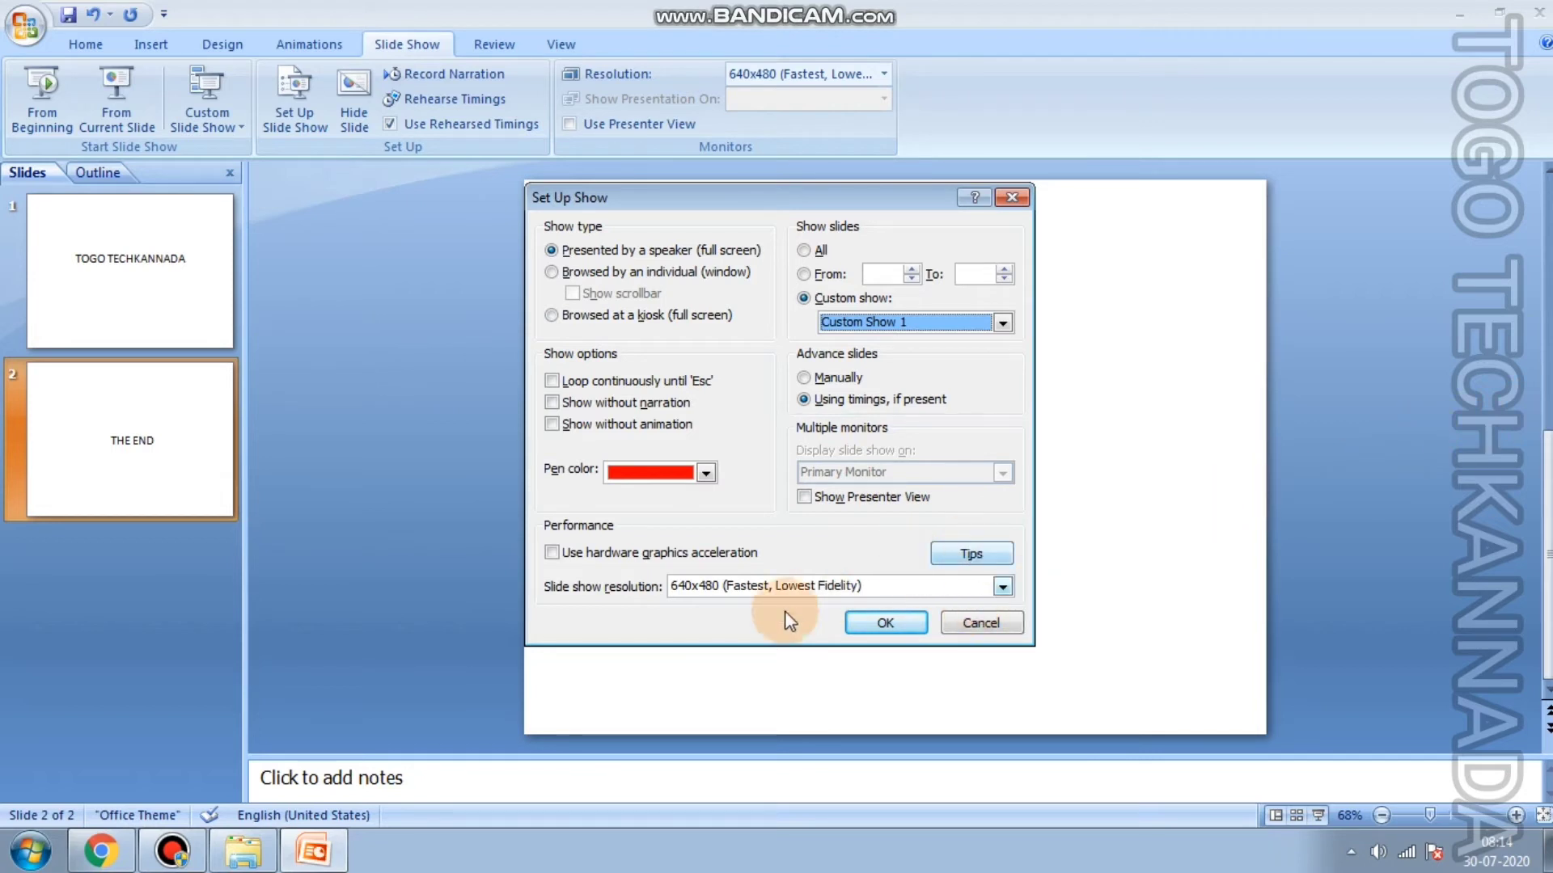
click(692, 585)
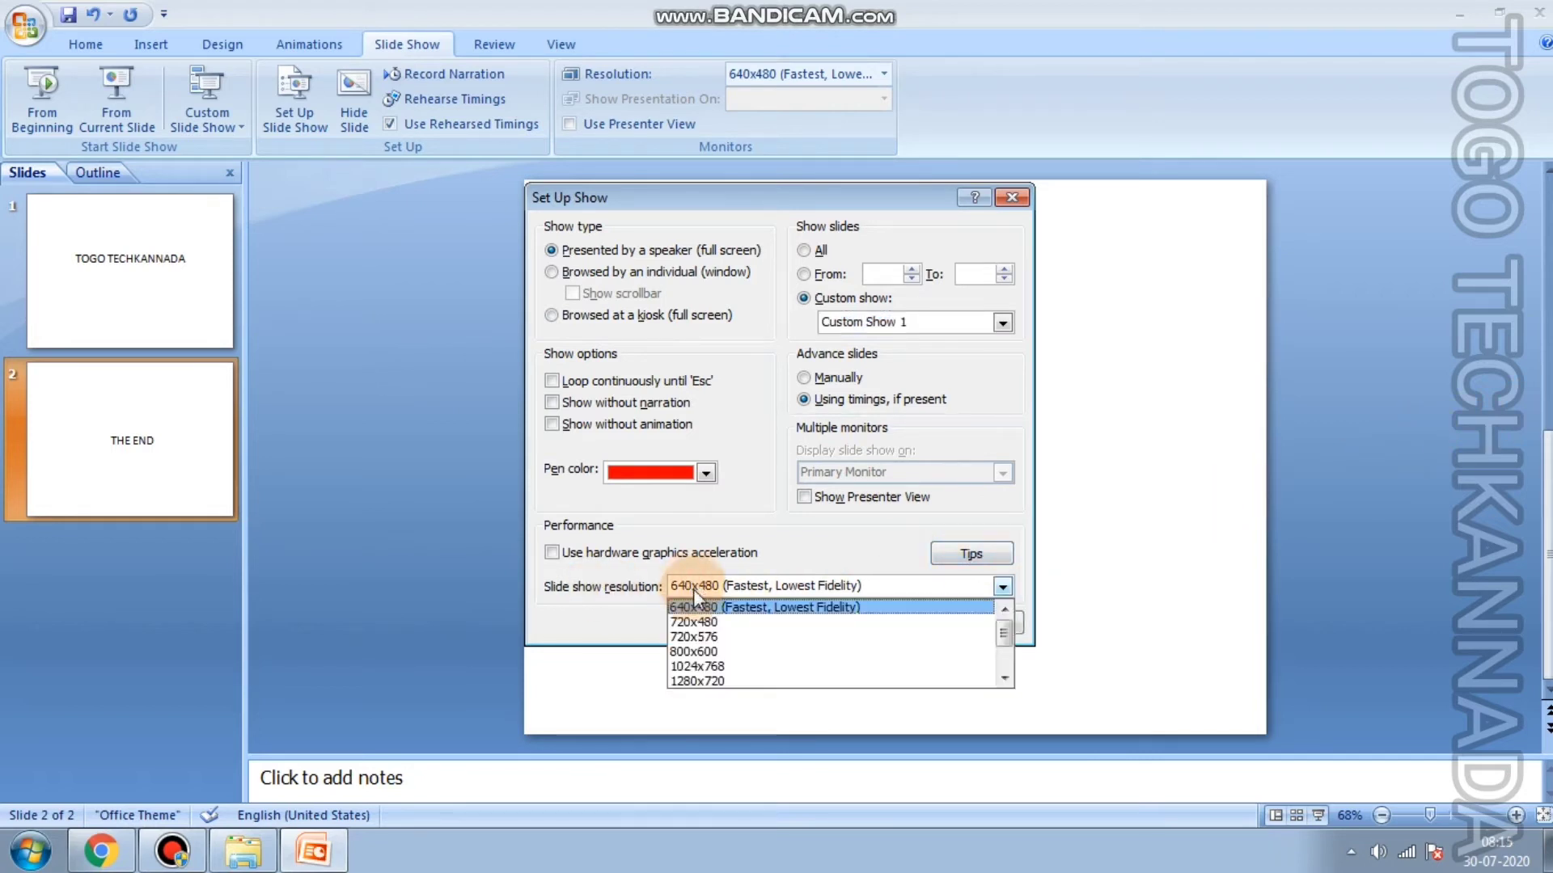
click(698, 629)
click(754, 589)
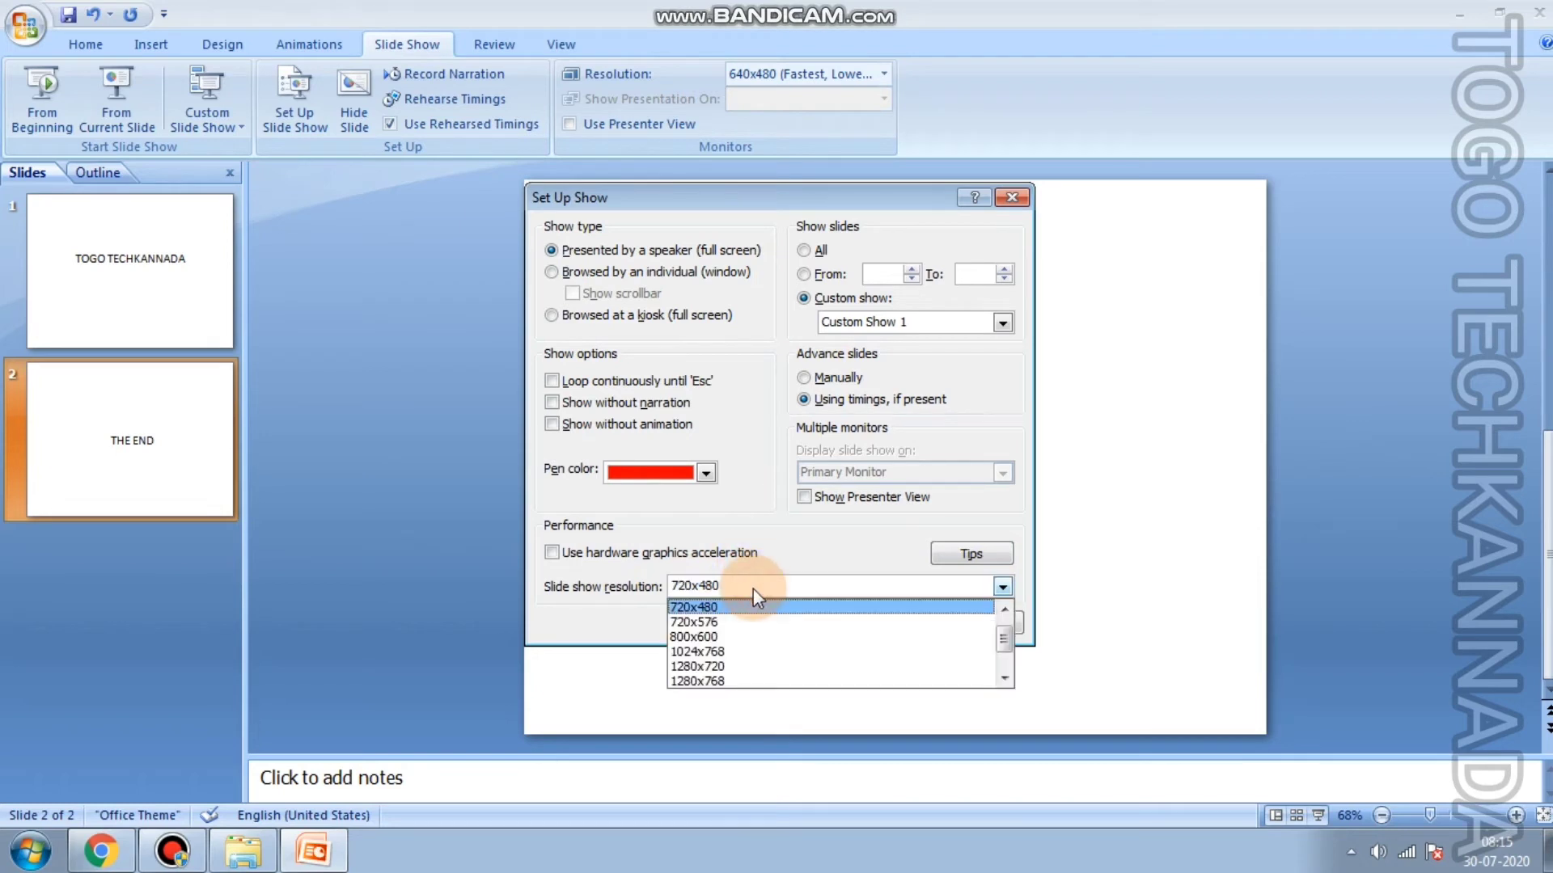
click(753, 589)
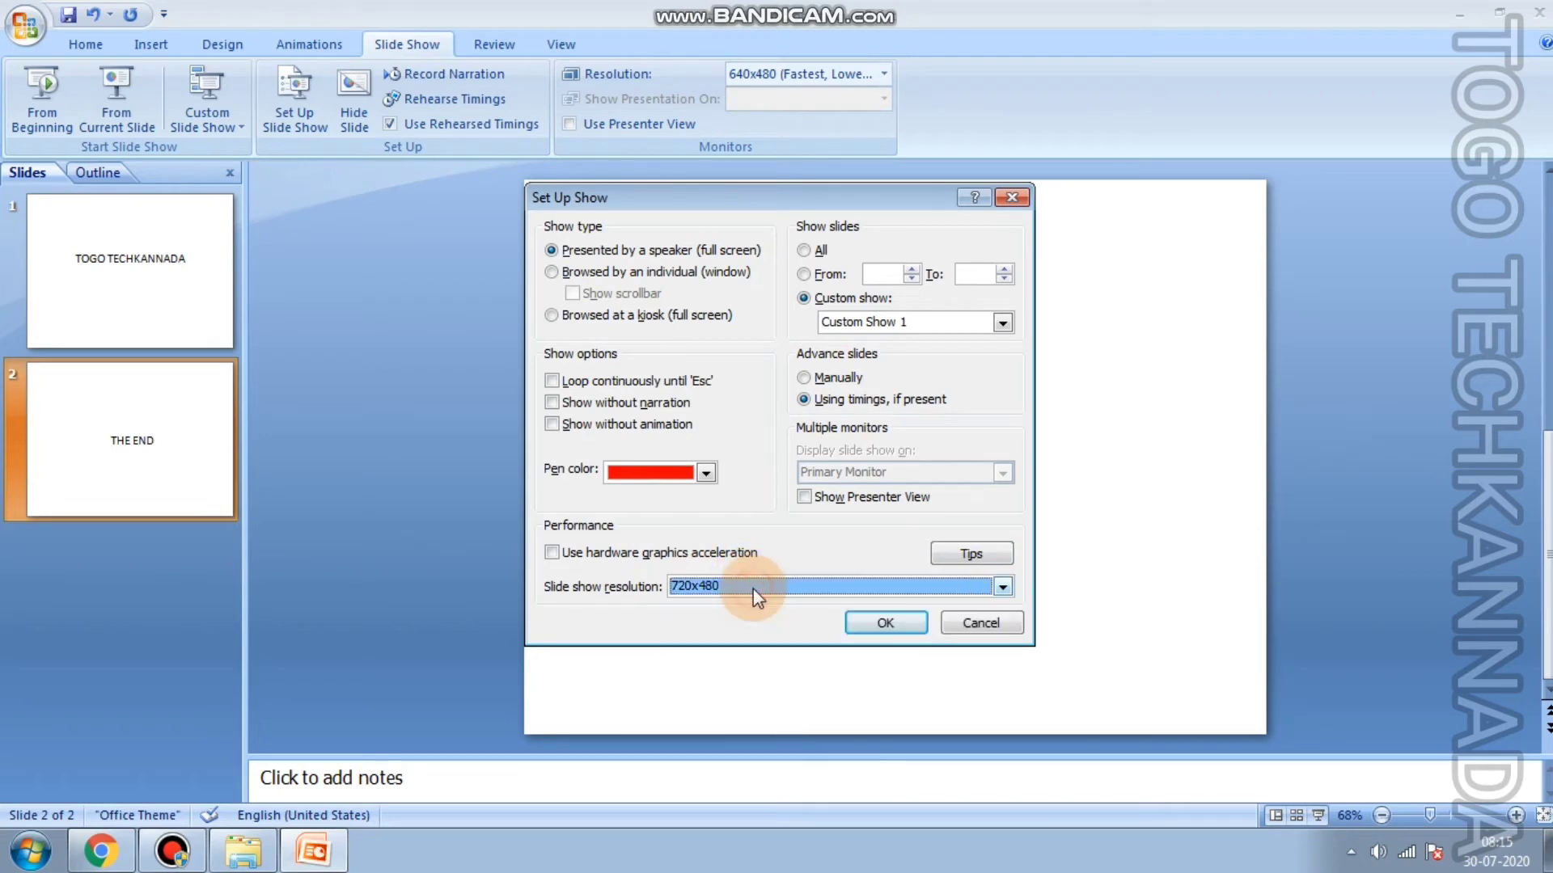
click(890, 624)
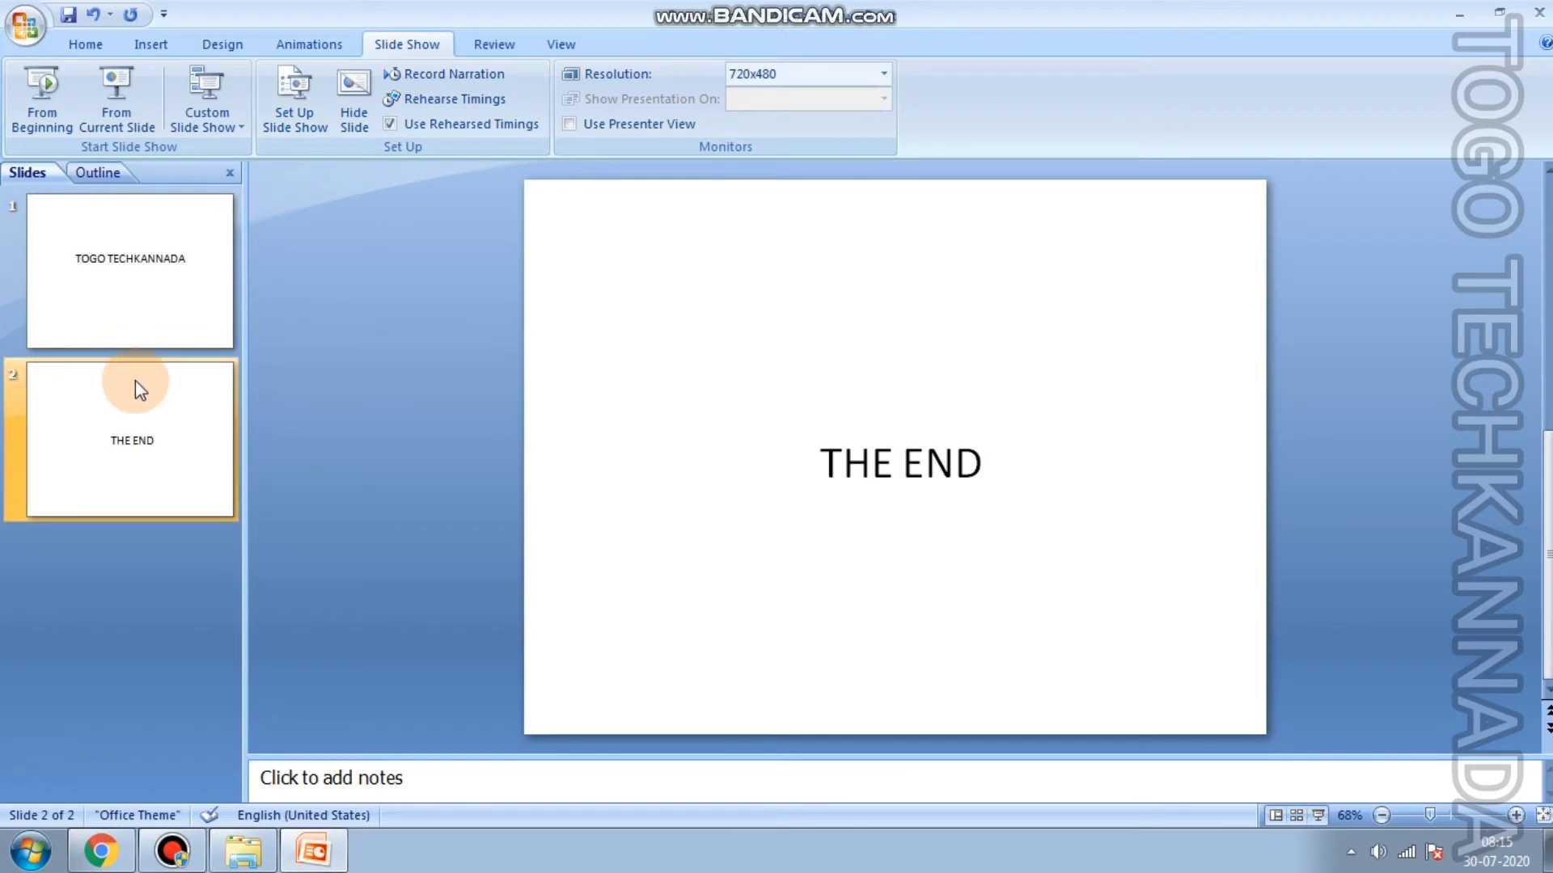
- Hide the TOGO TECHKANNADA slide and test-run the slide show
click(162, 301)
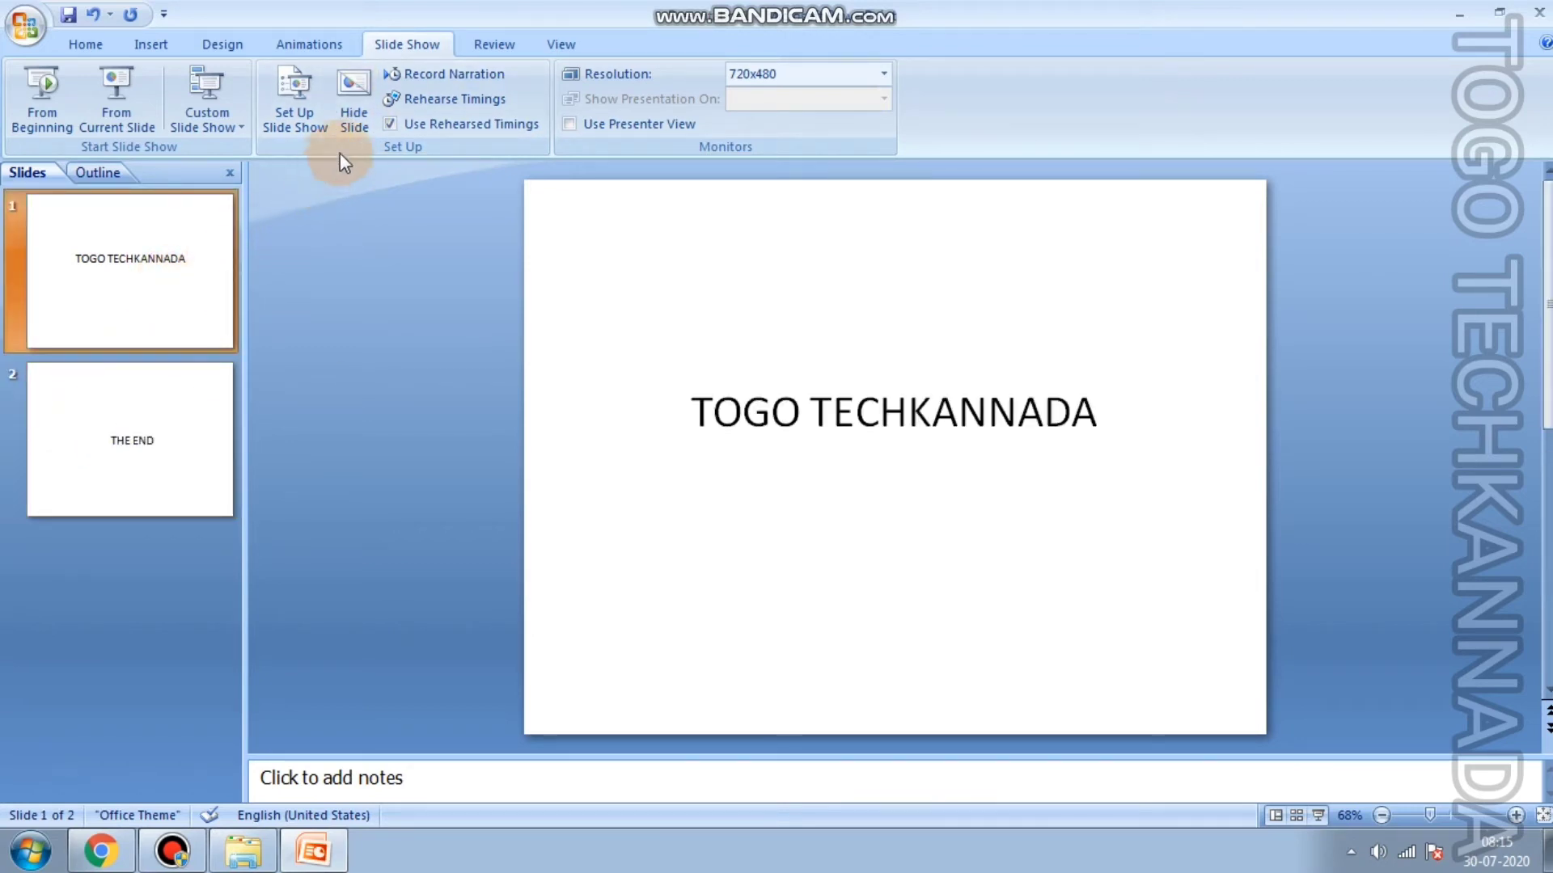
click(365, 121)
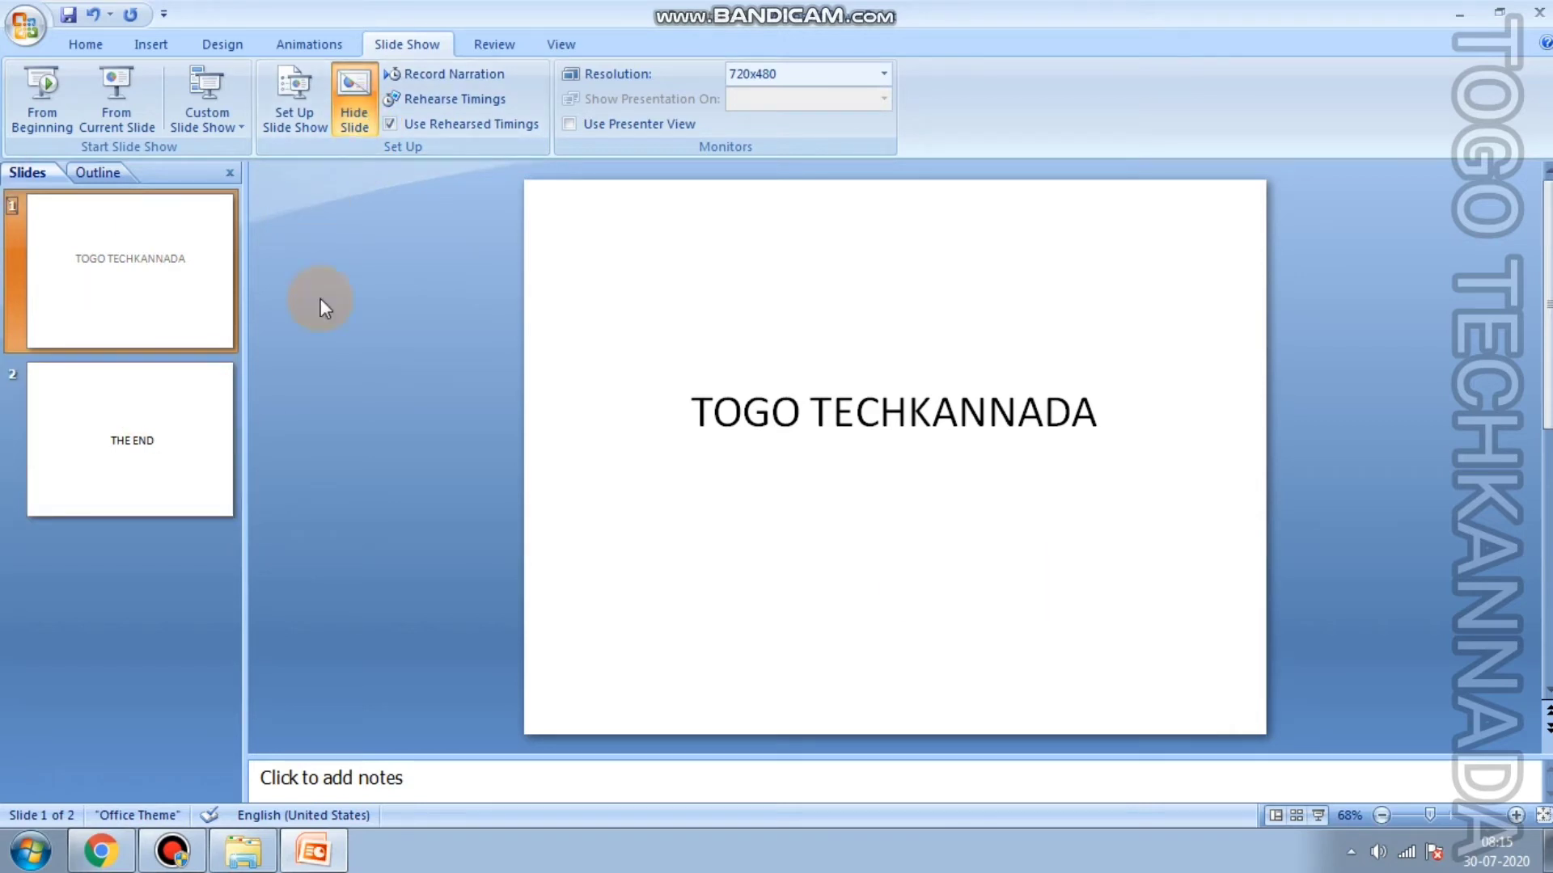
click(1320, 815)
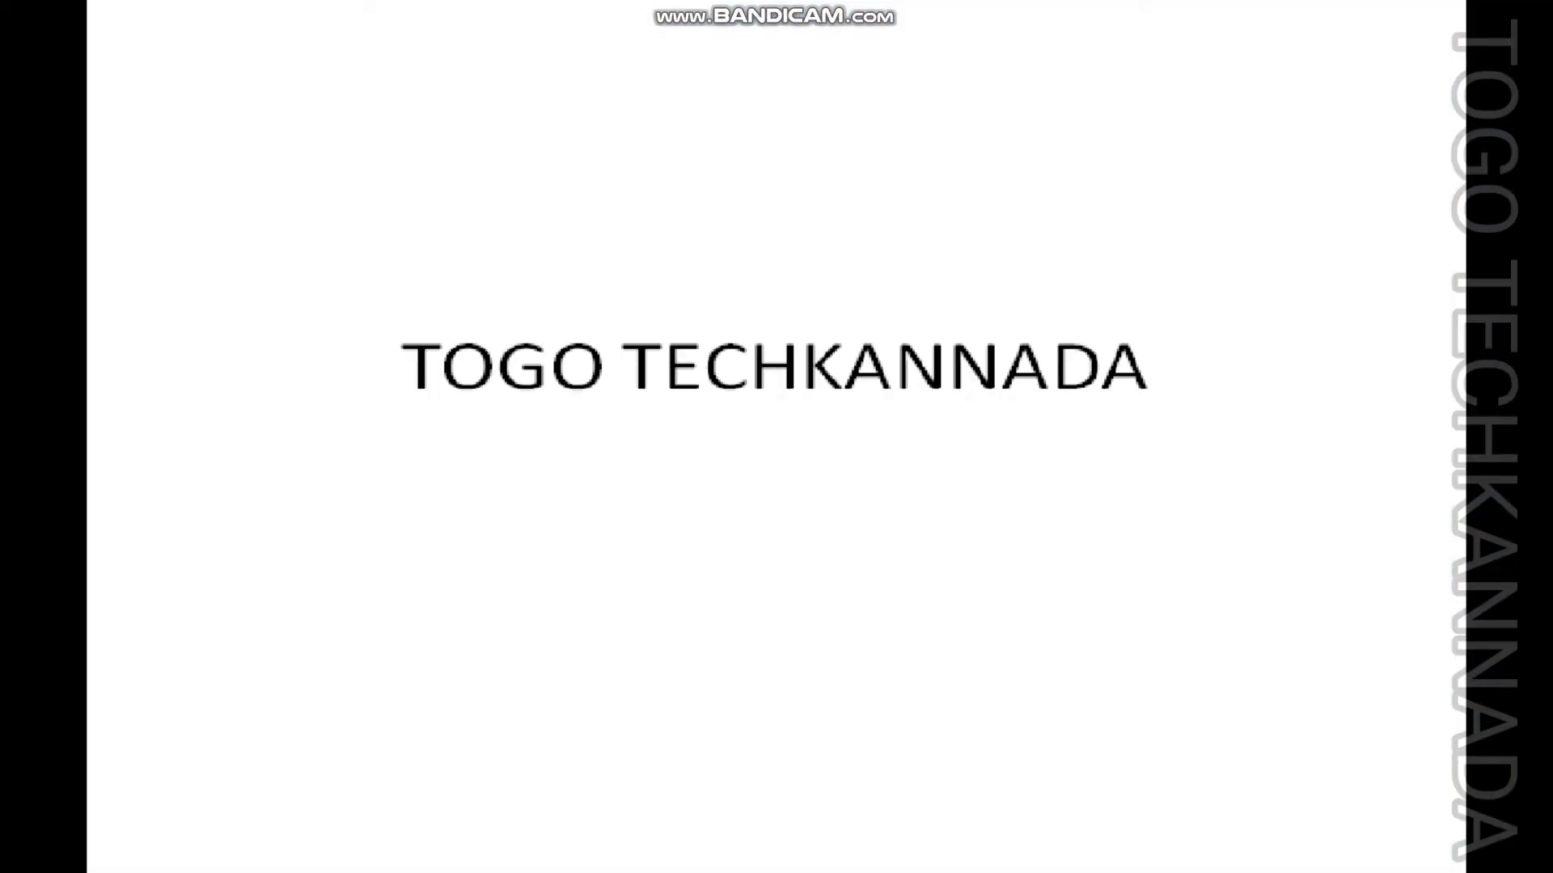
key(Right)
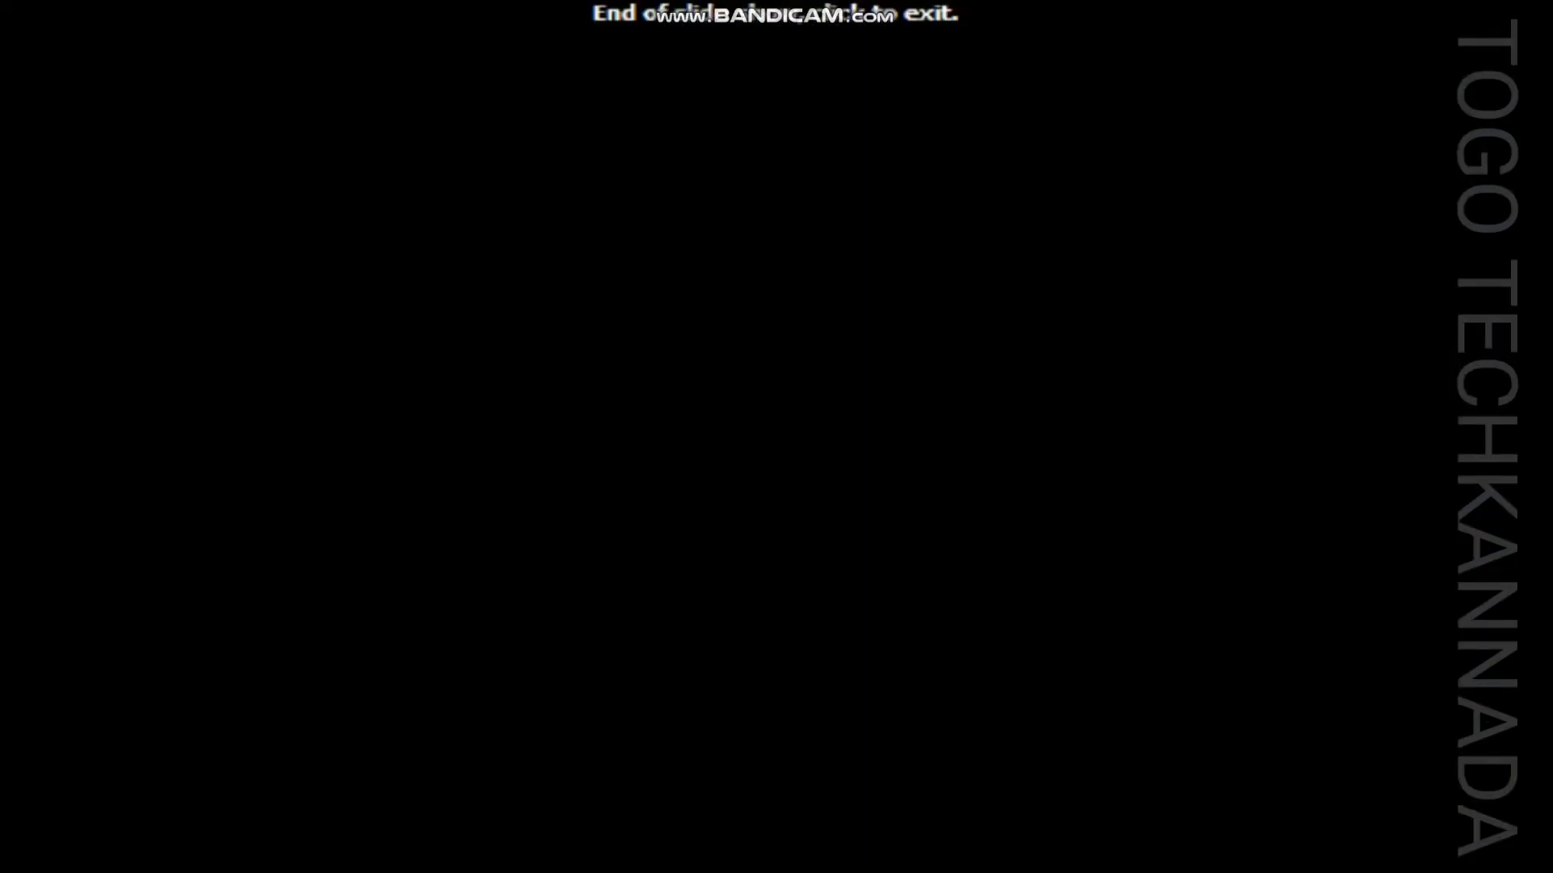
key(Escape)
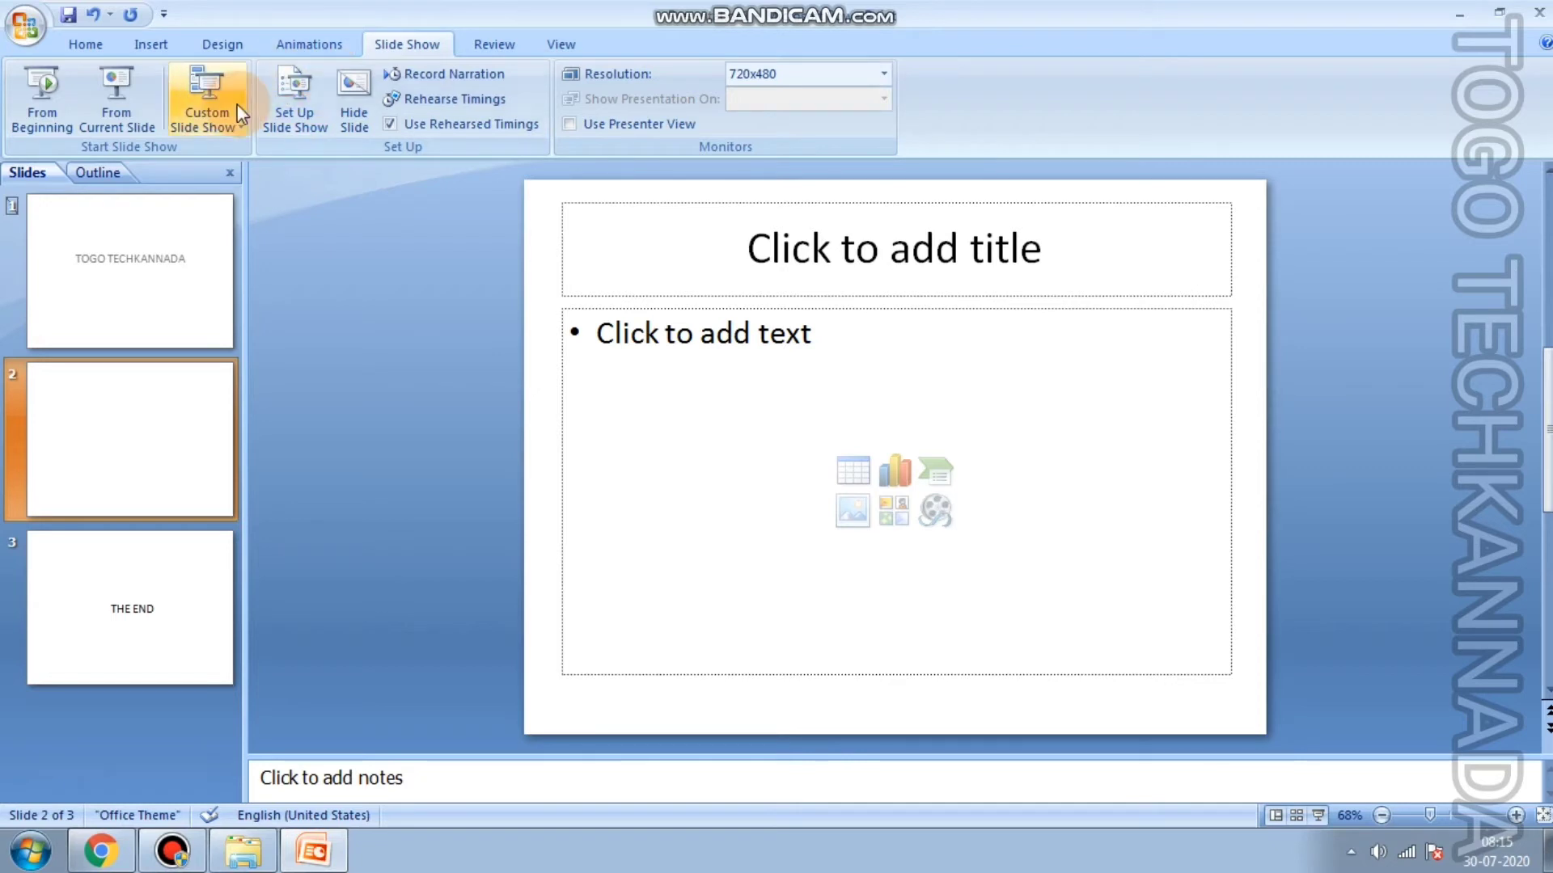
- Play Custom Show 1, then delete the stray blank slide 2
click(237, 110)
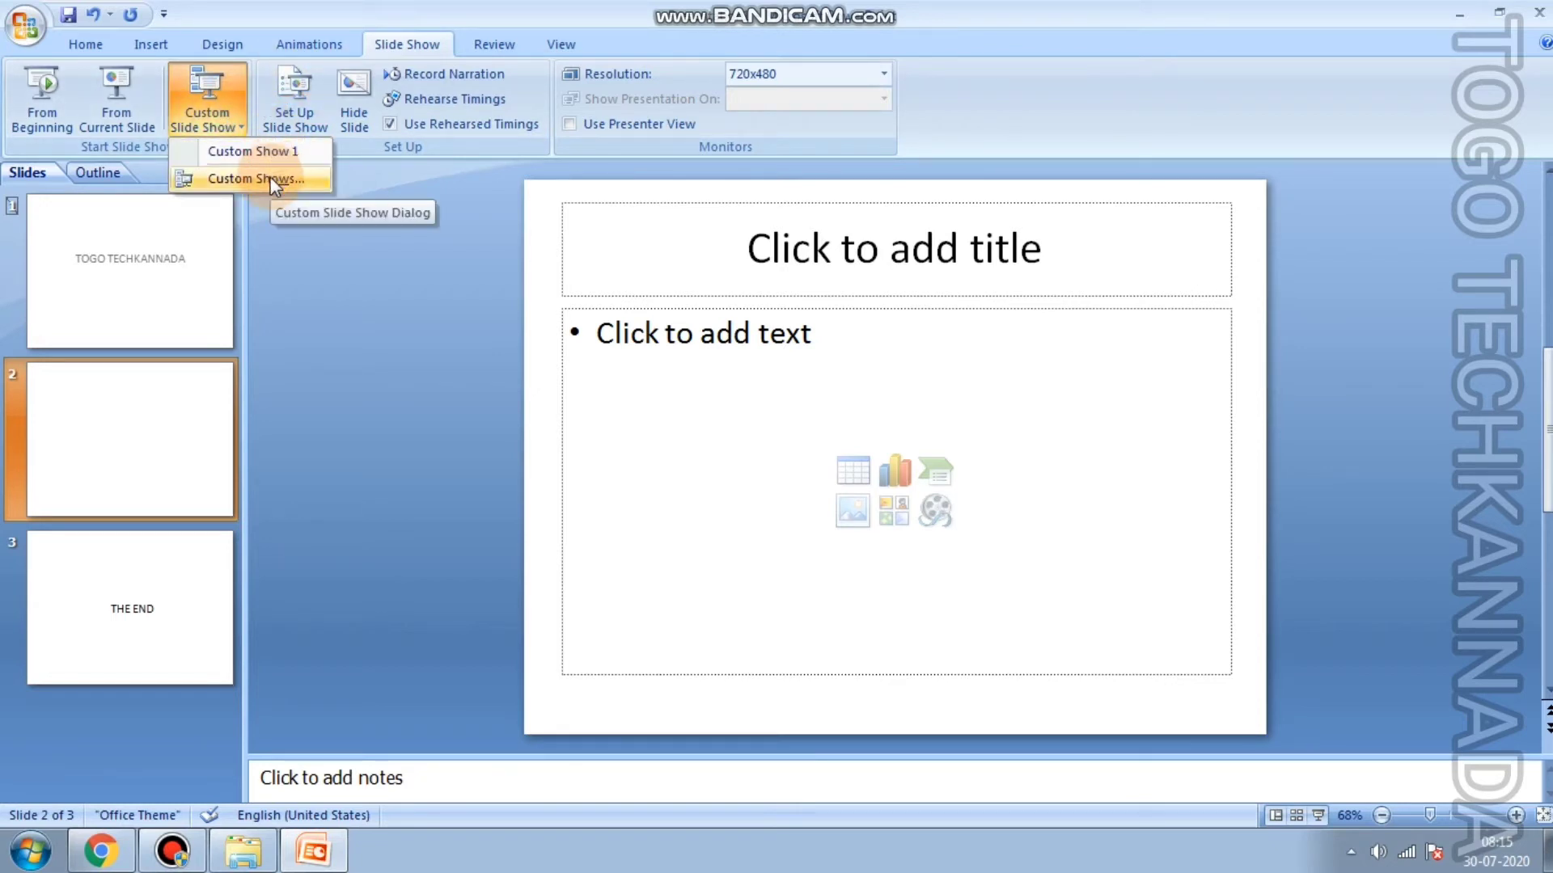
click(280, 146)
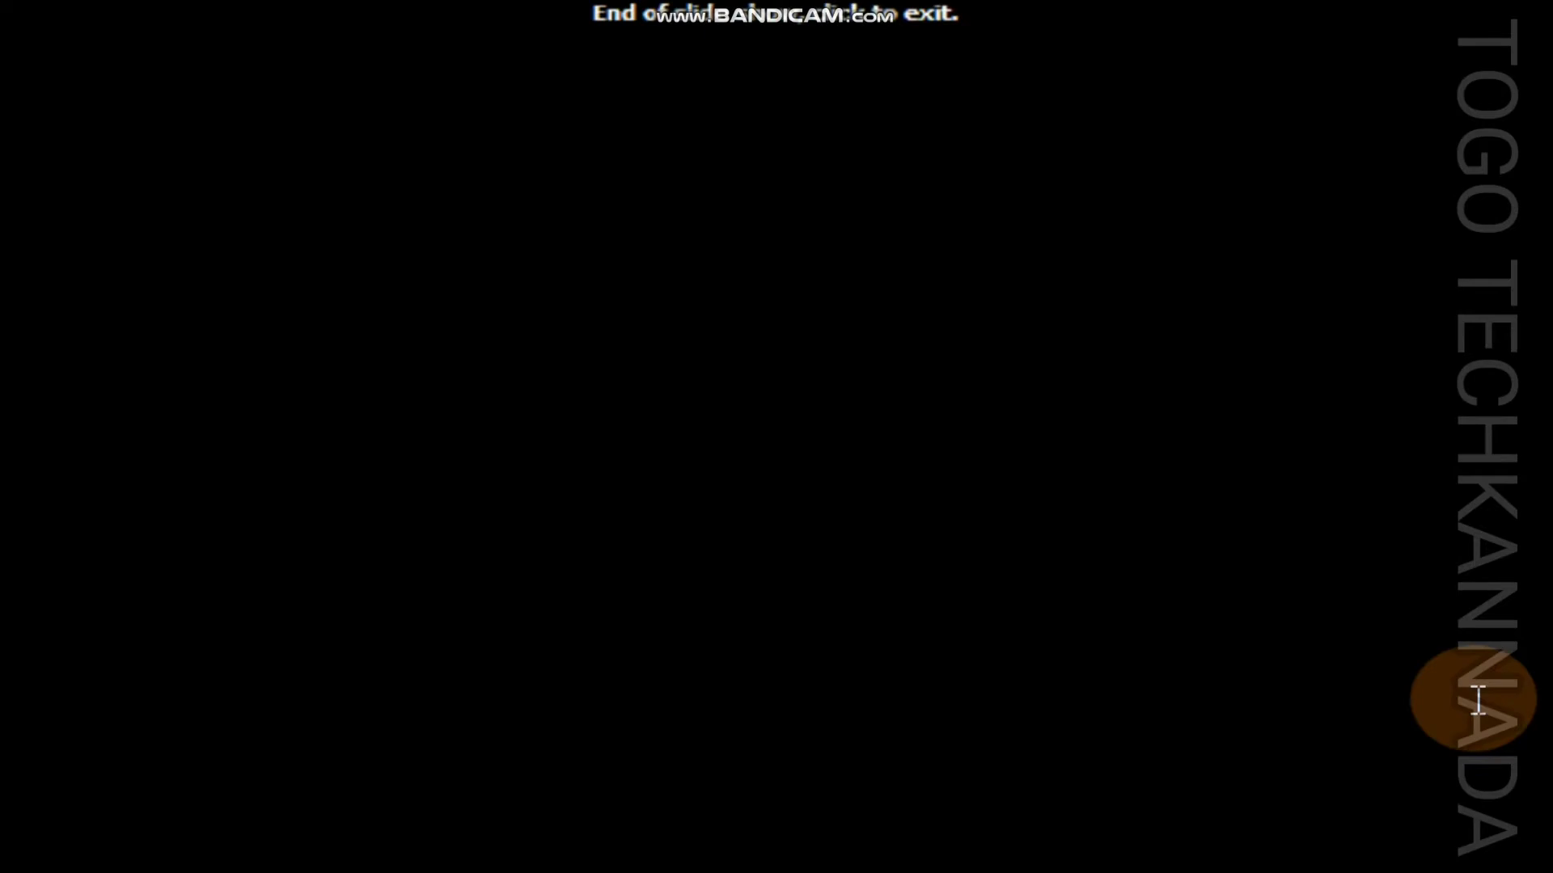
click(1472, 703)
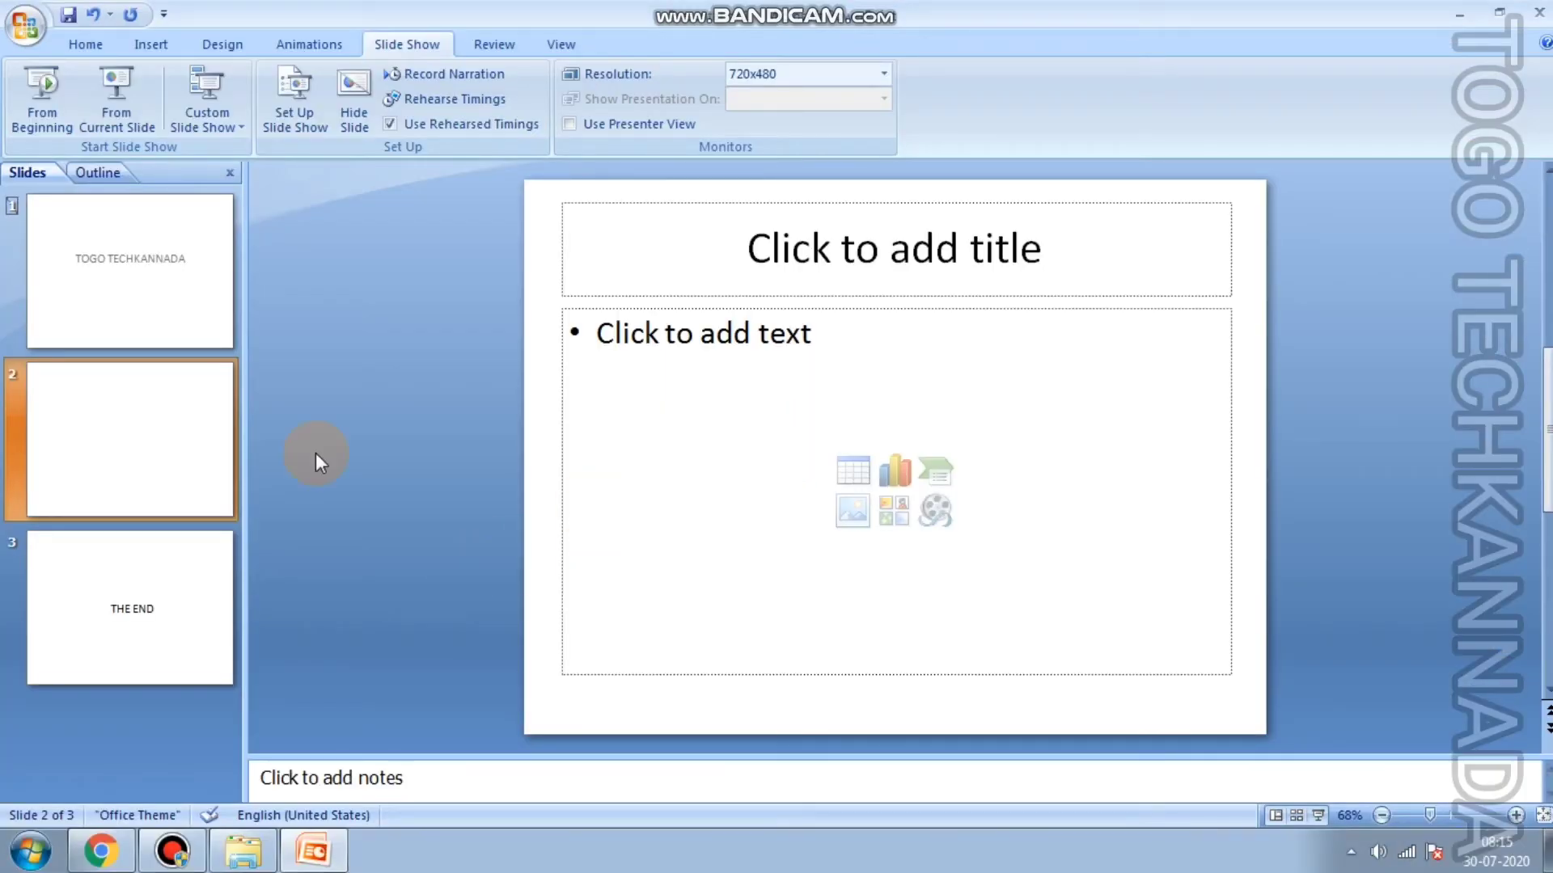
click(193, 450)
key(Delete)
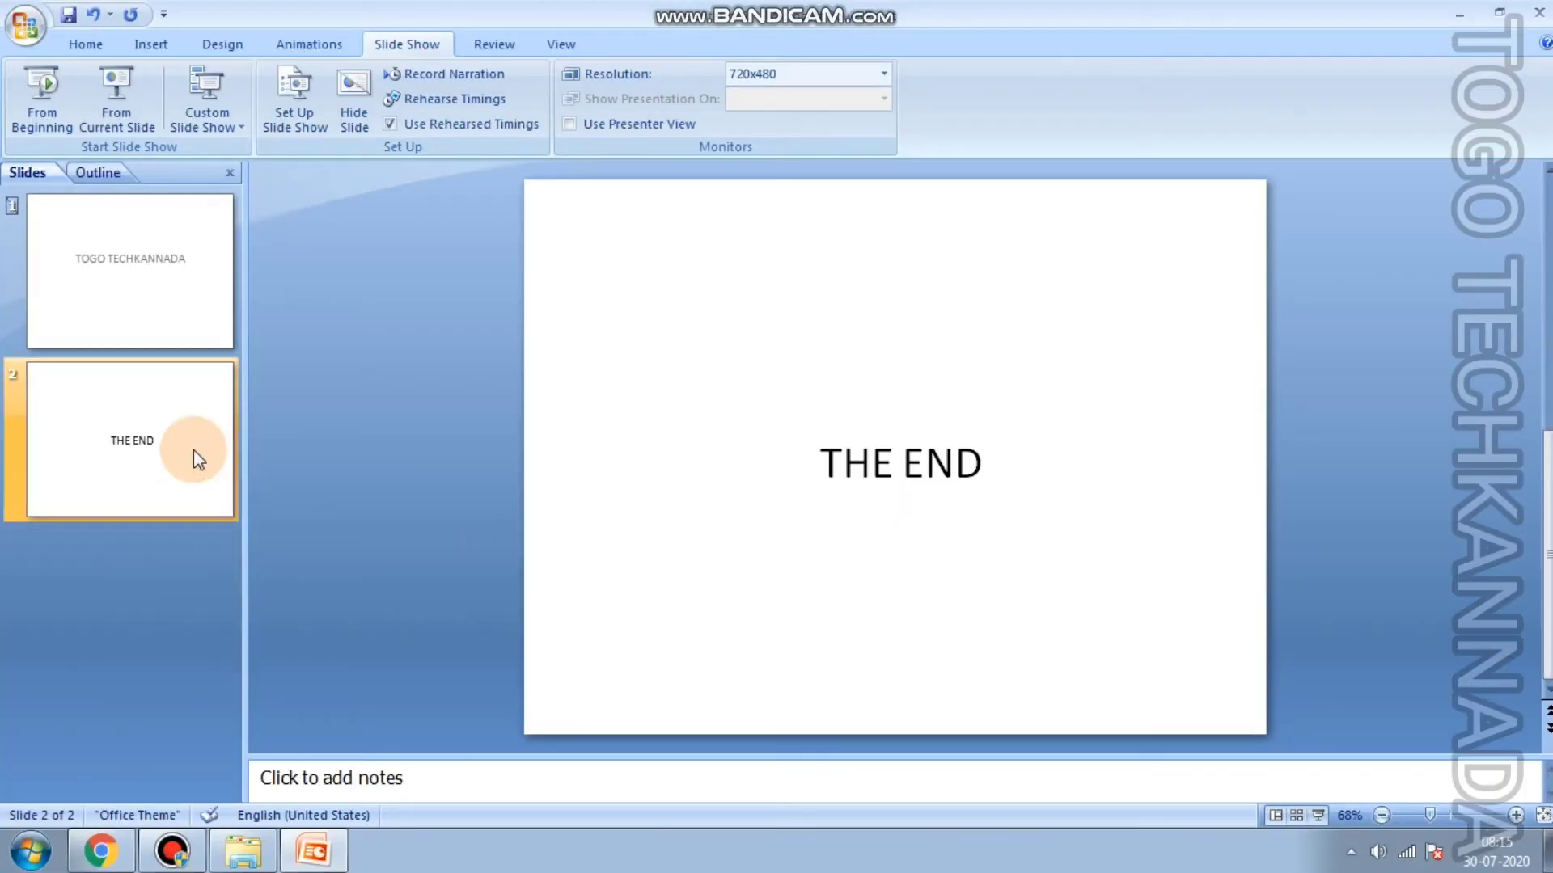
- Make the TOGO TECHKANNADA title slide visible in the show again
click(192, 303)
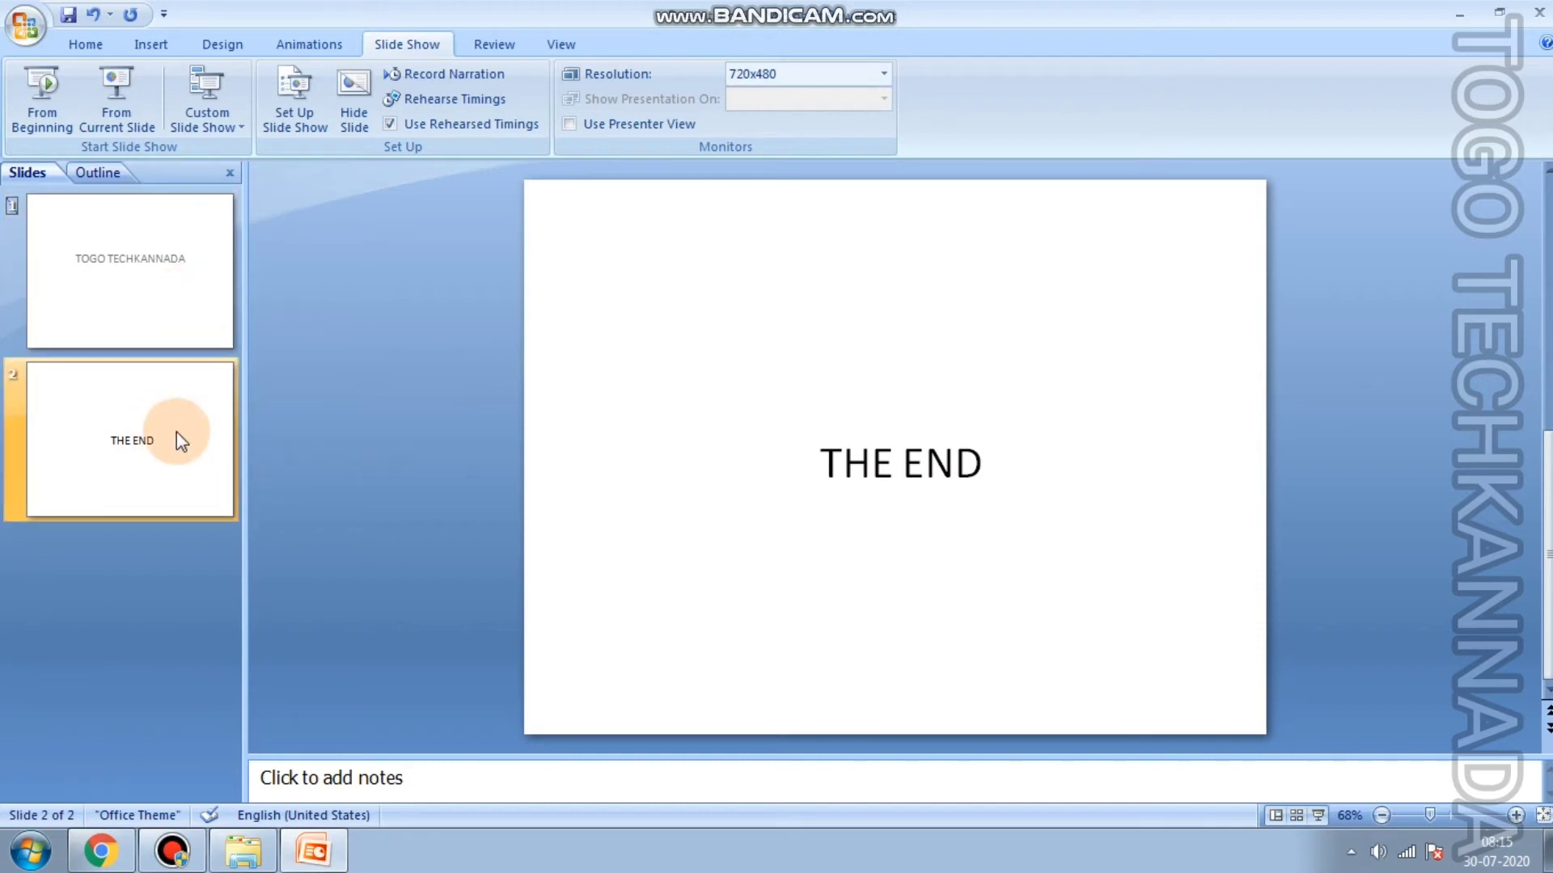
click(139, 283)
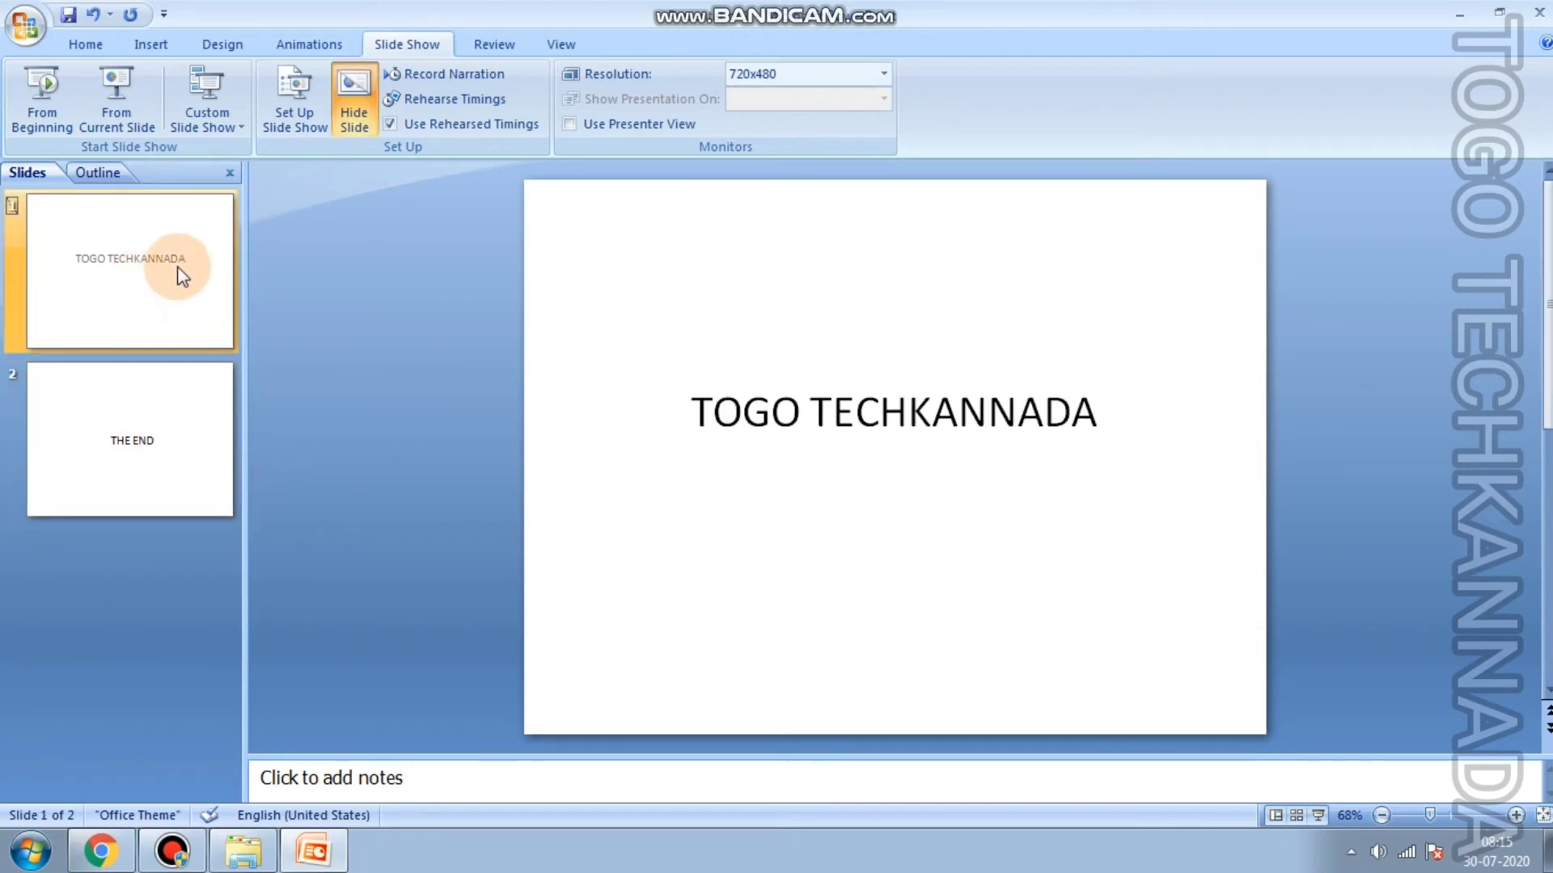
click(360, 123)
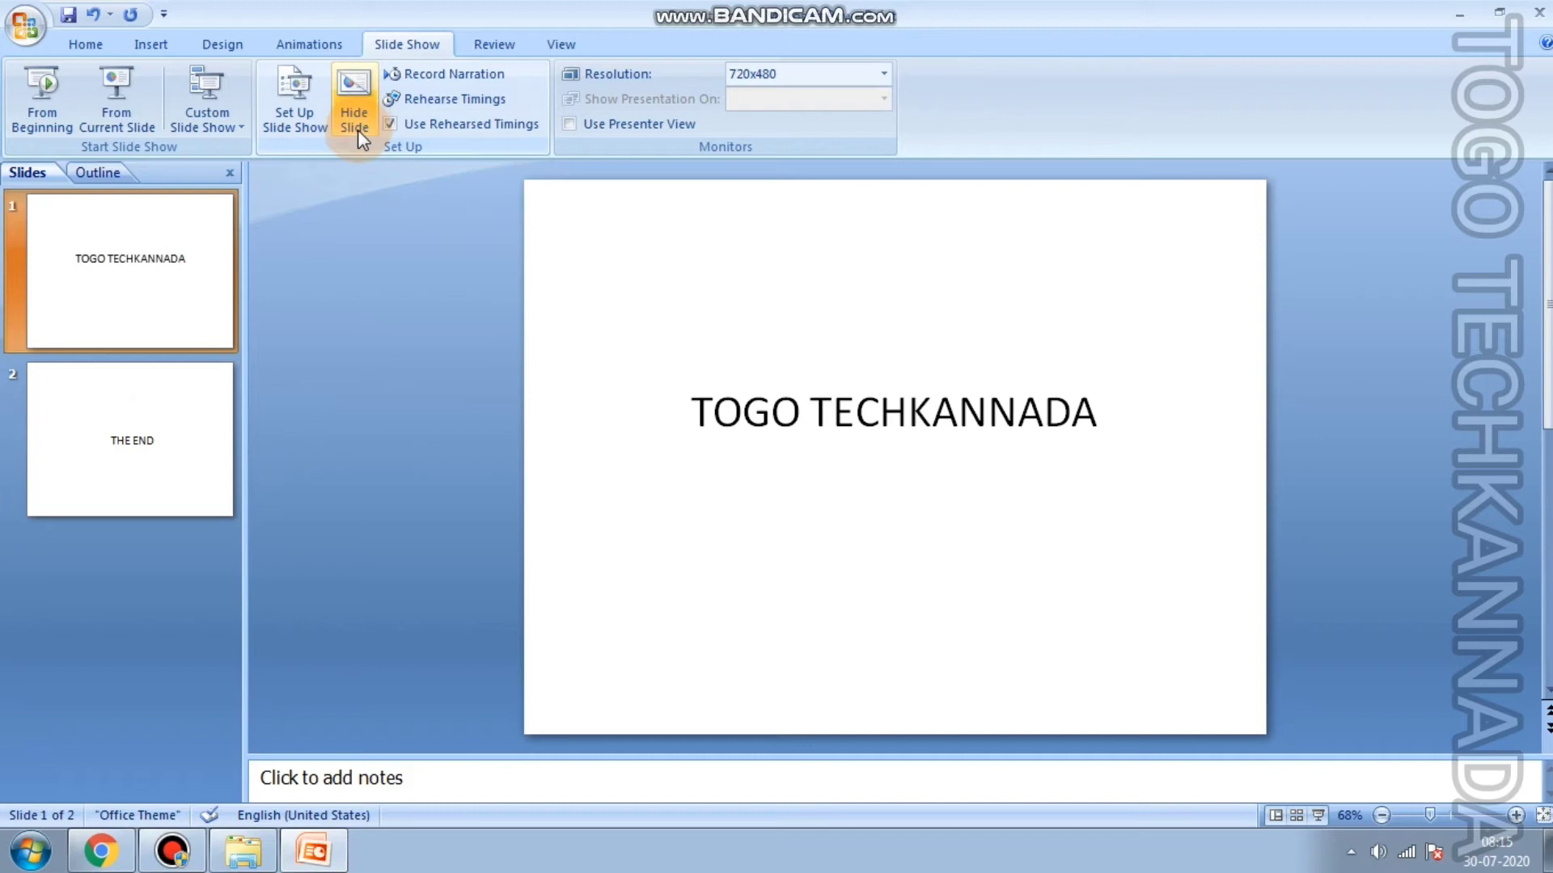
- Set the slide show setup to include all slides and confirm
click(304, 129)
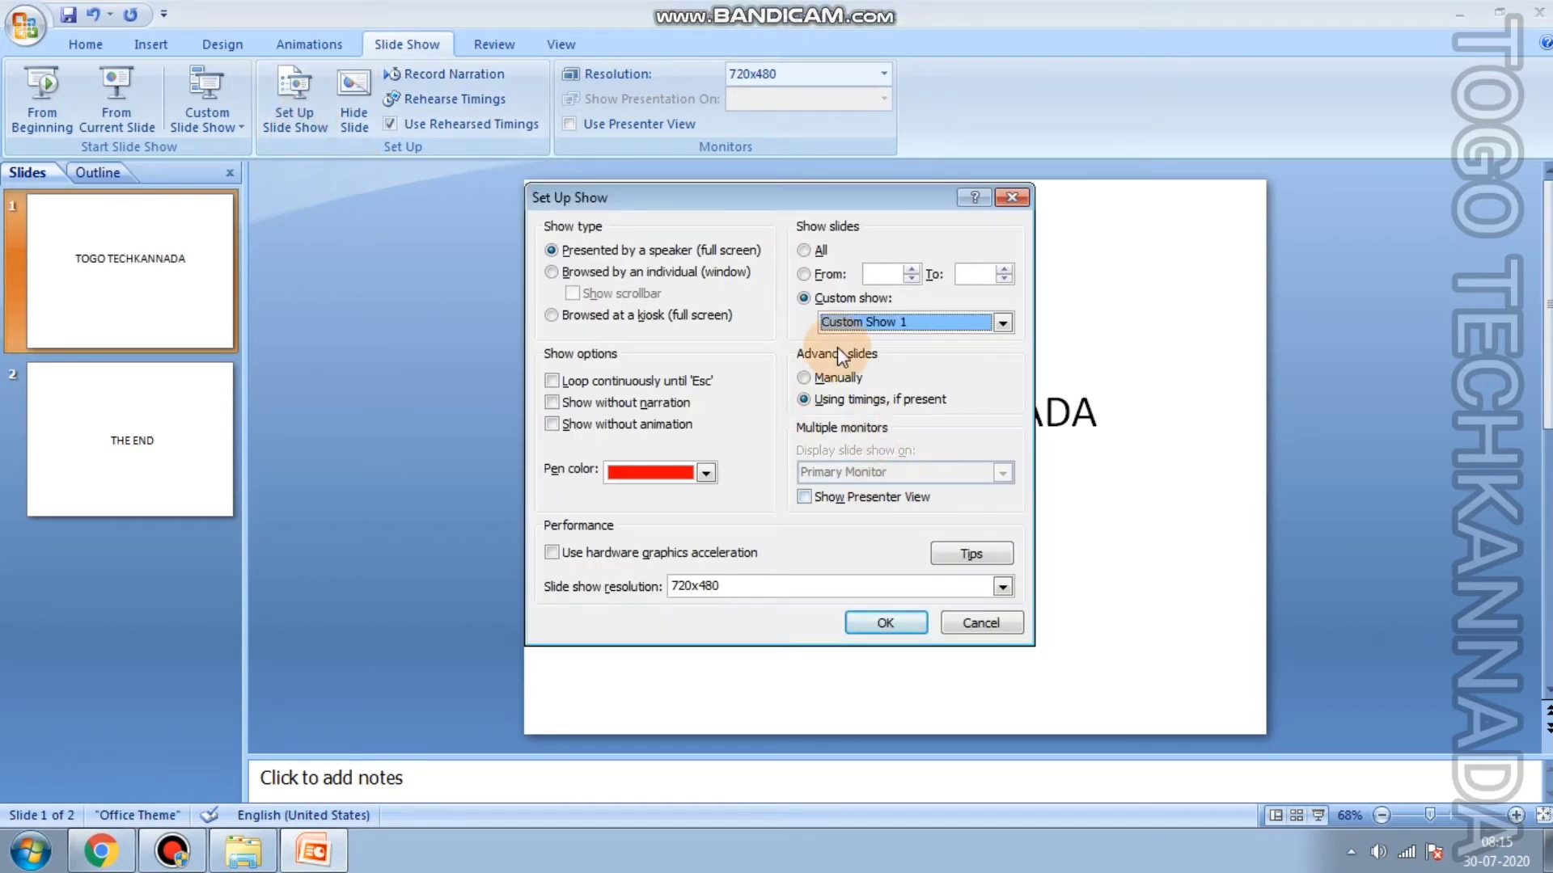
click(909, 322)
click(909, 328)
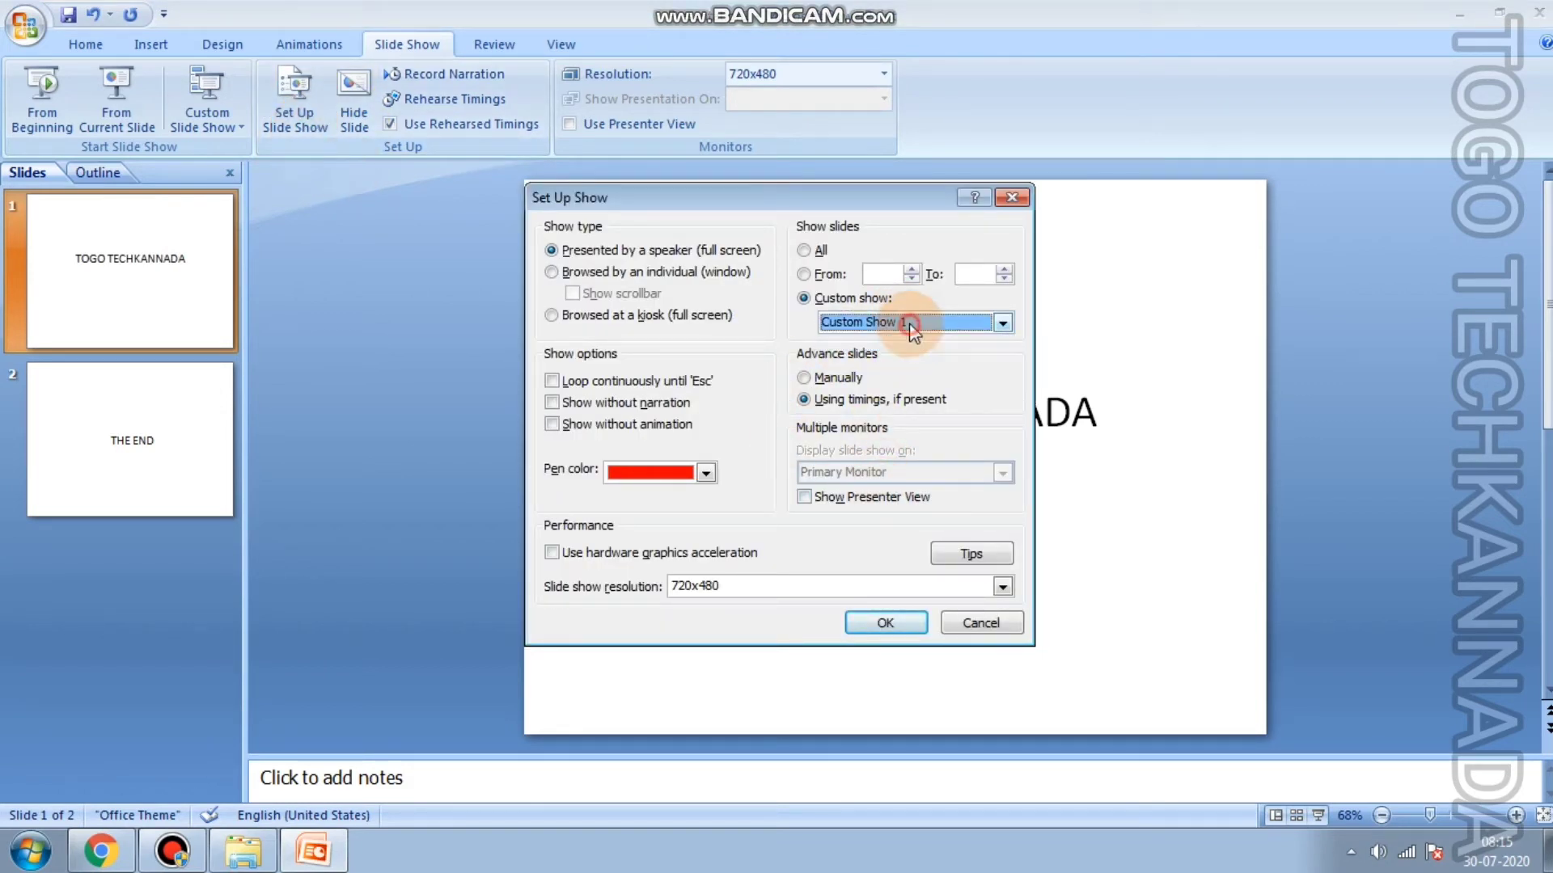
click(821, 252)
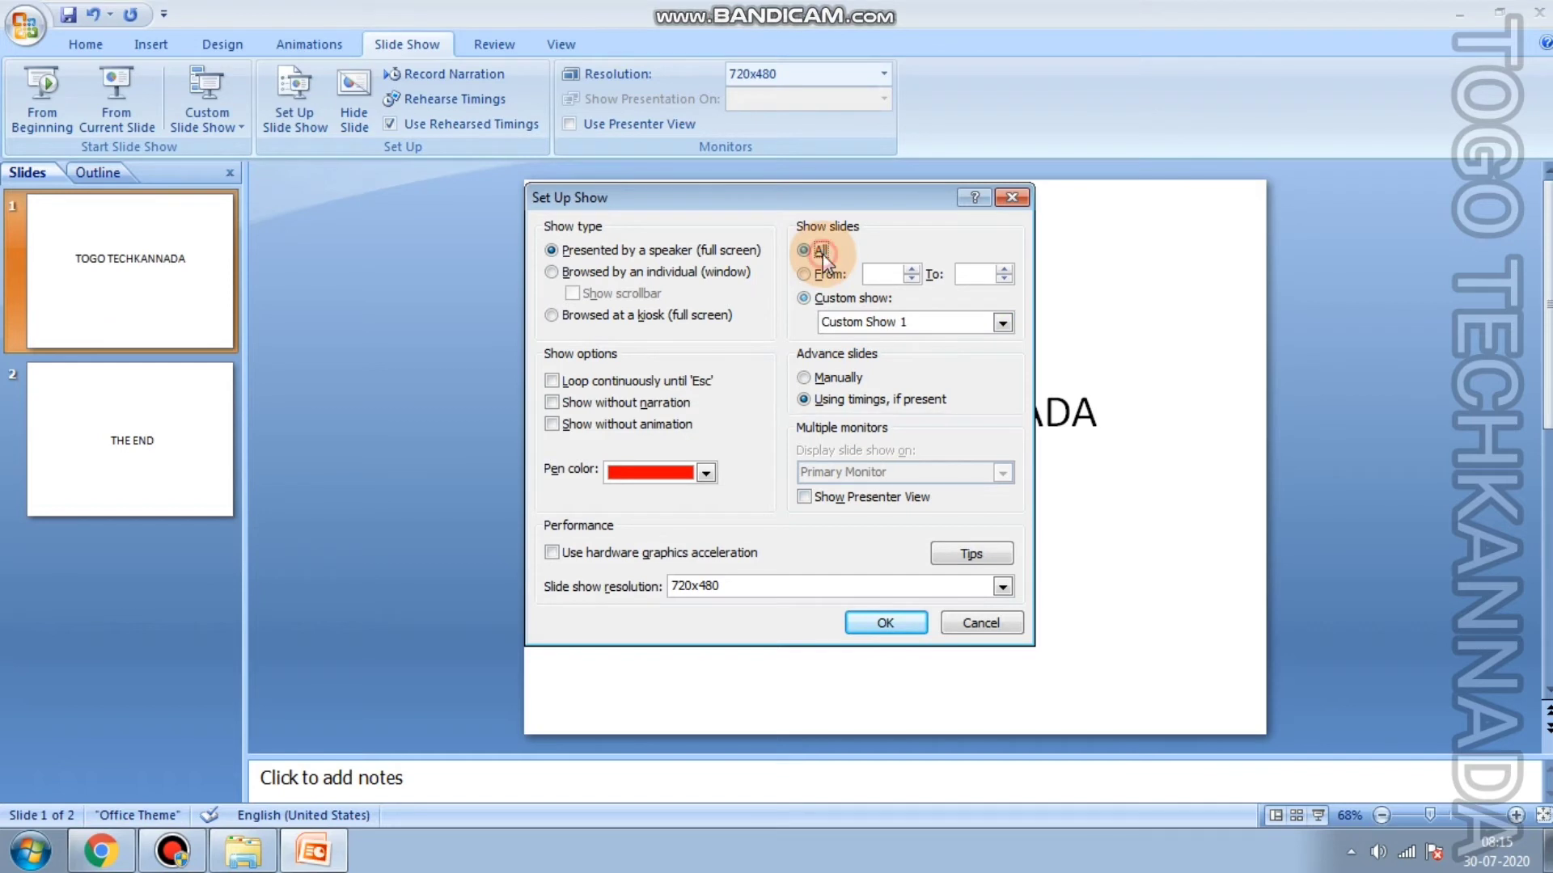
click(885, 622)
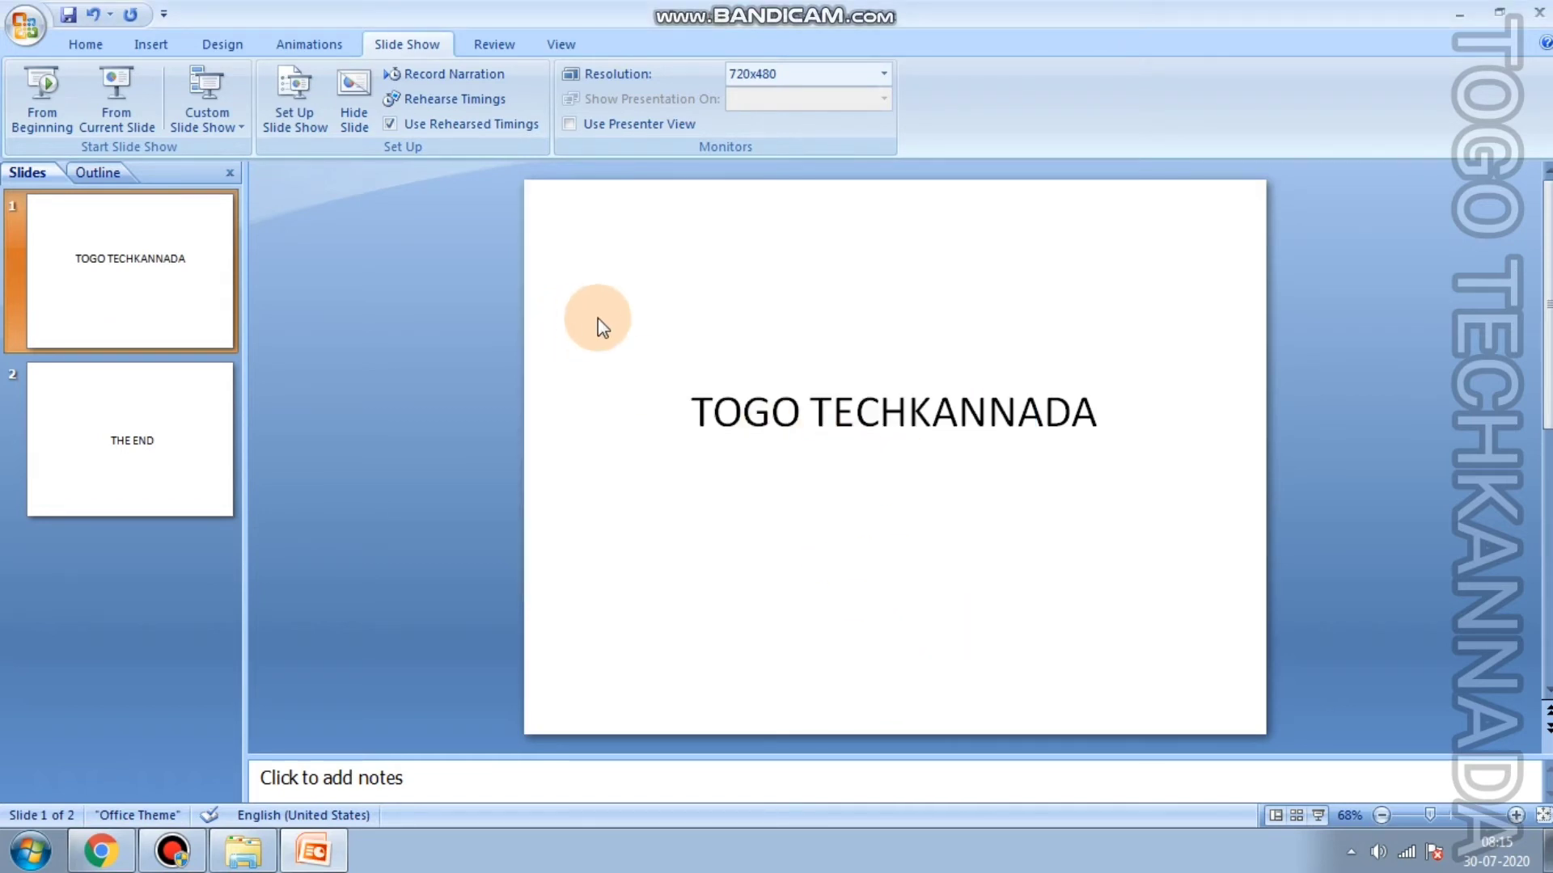
- Hide the title slide and run the slide show to its end
click(176, 310)
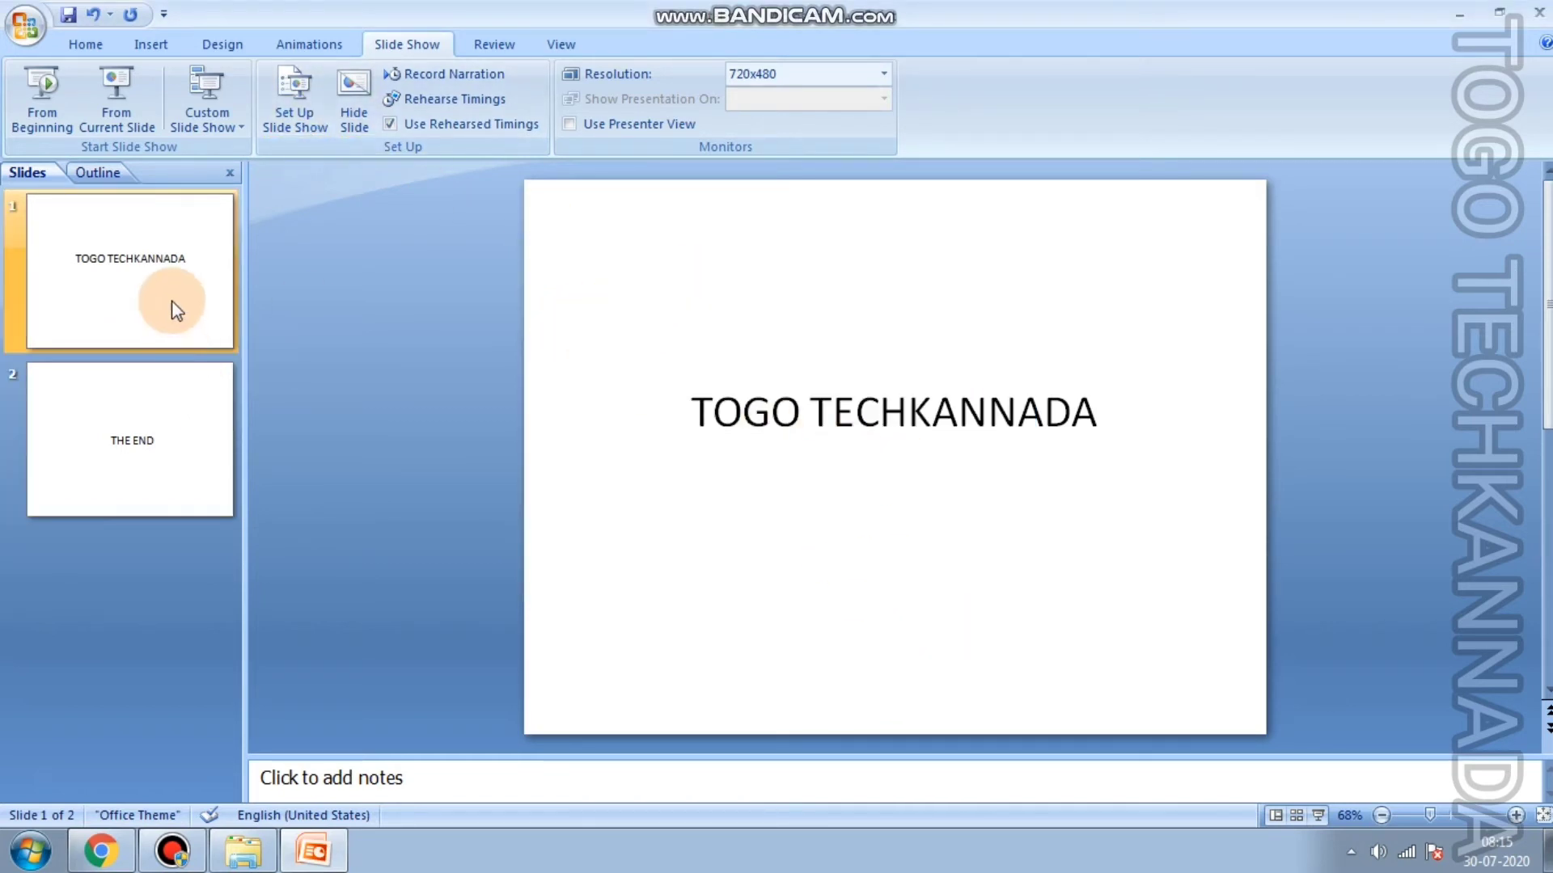
click(343, 114)
click(178, 394)
click(1111, 804)
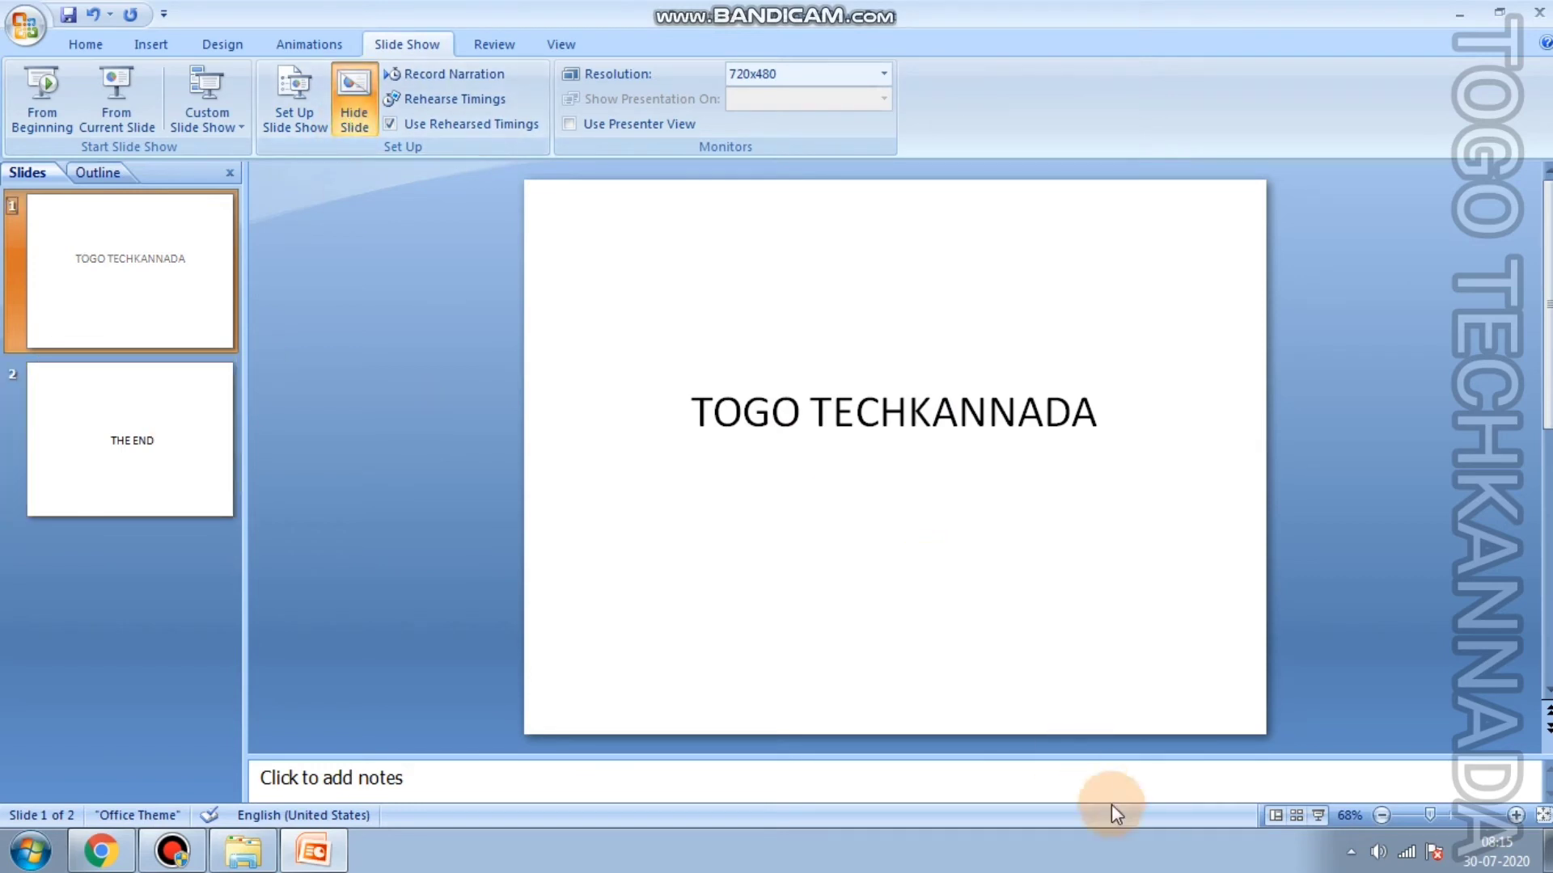
click(1310, 815)
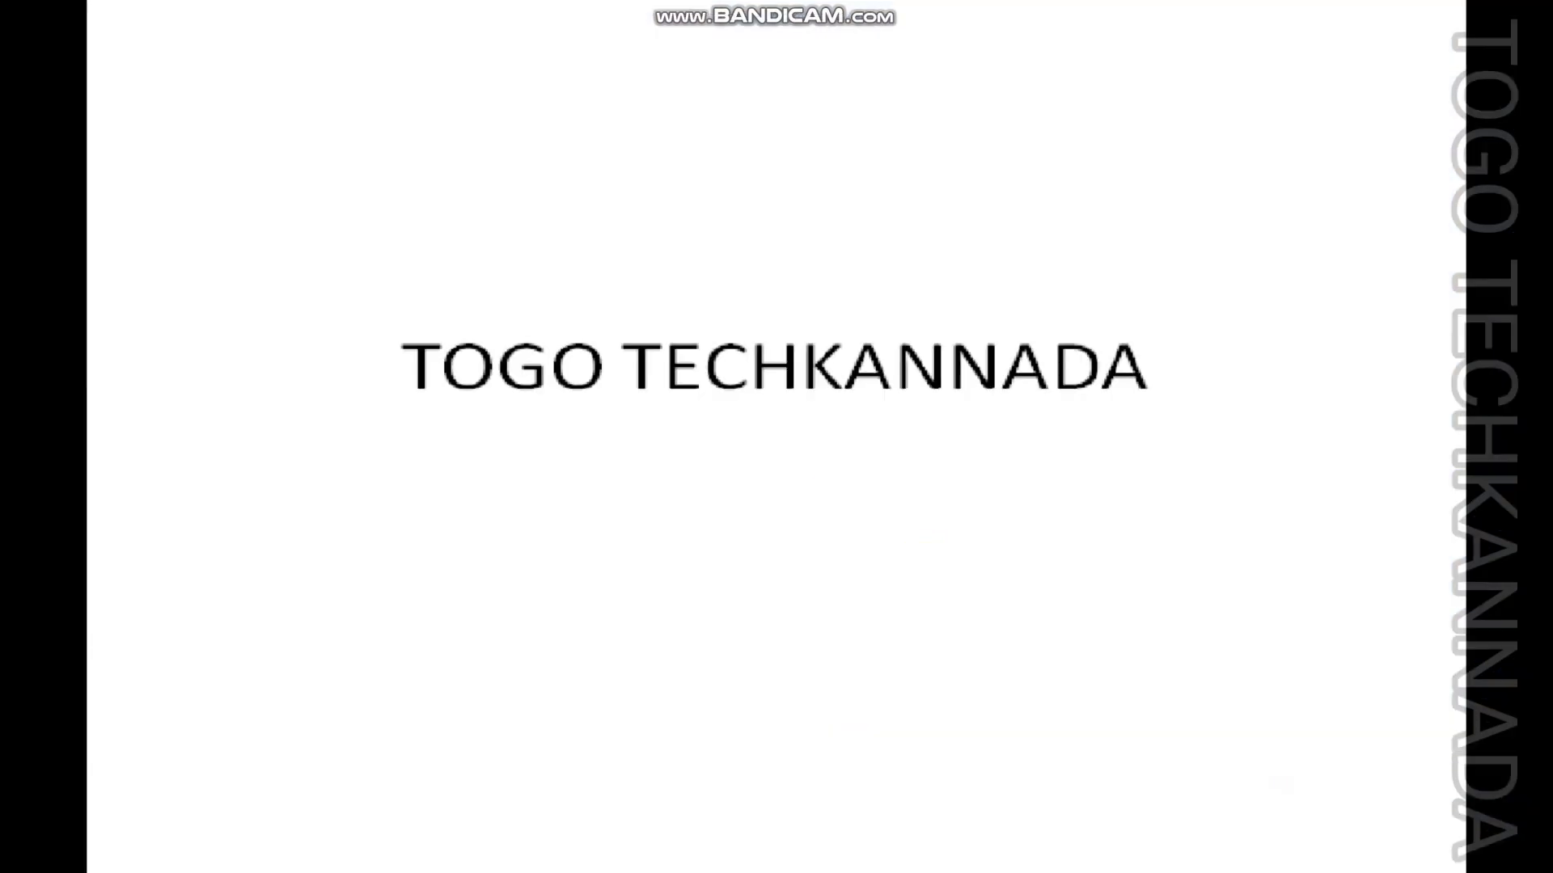
key(space)
key(space)
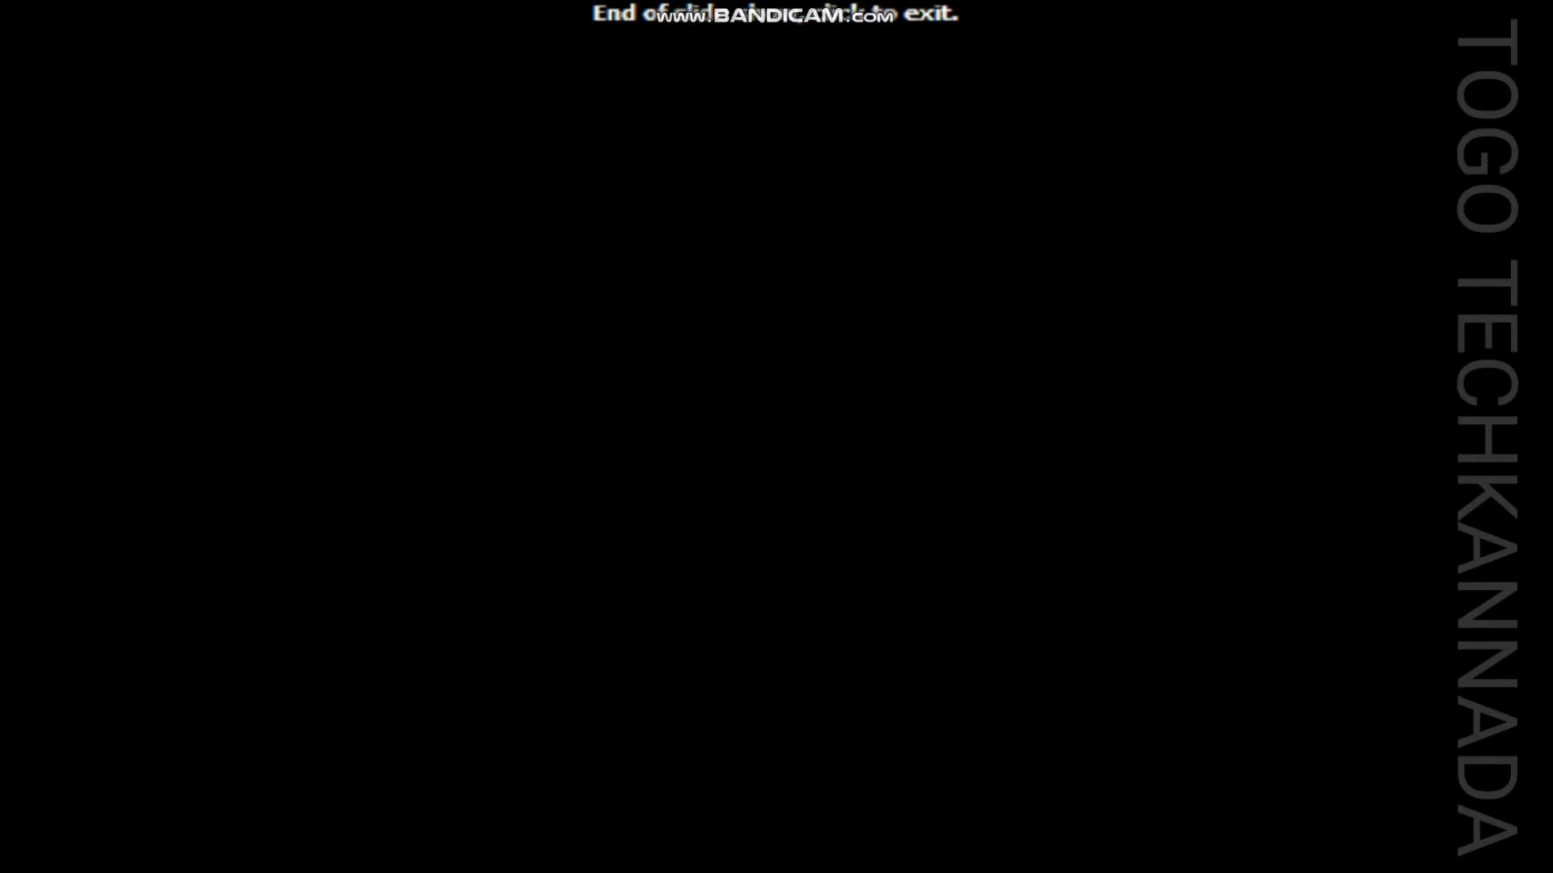
click(646, 278)
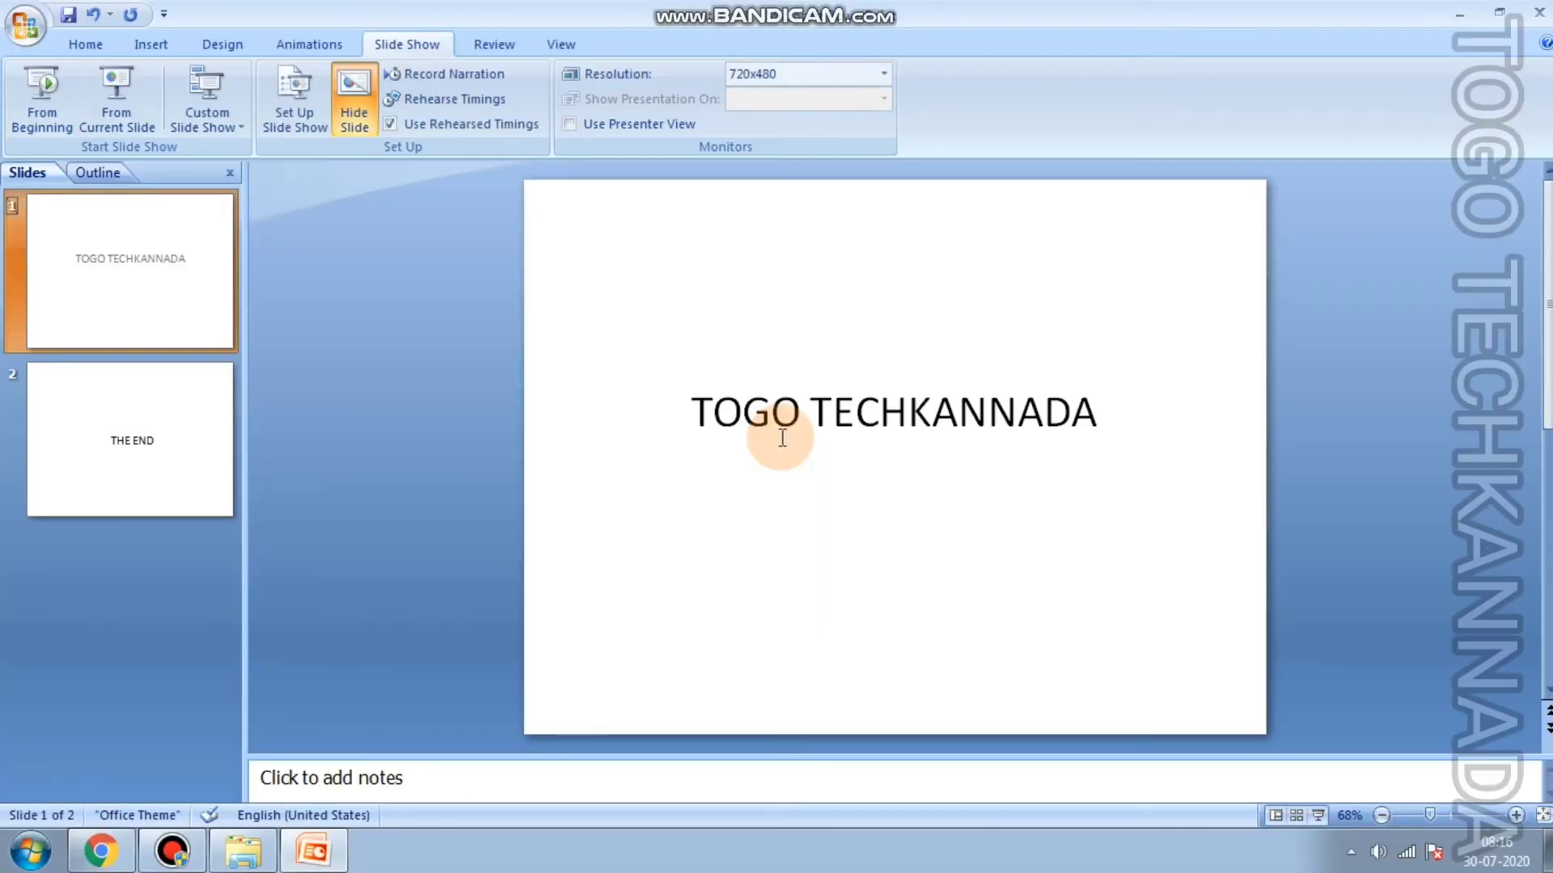
- Choose Custom Show 1 in Set Up Show and confirm
click(295, 122)
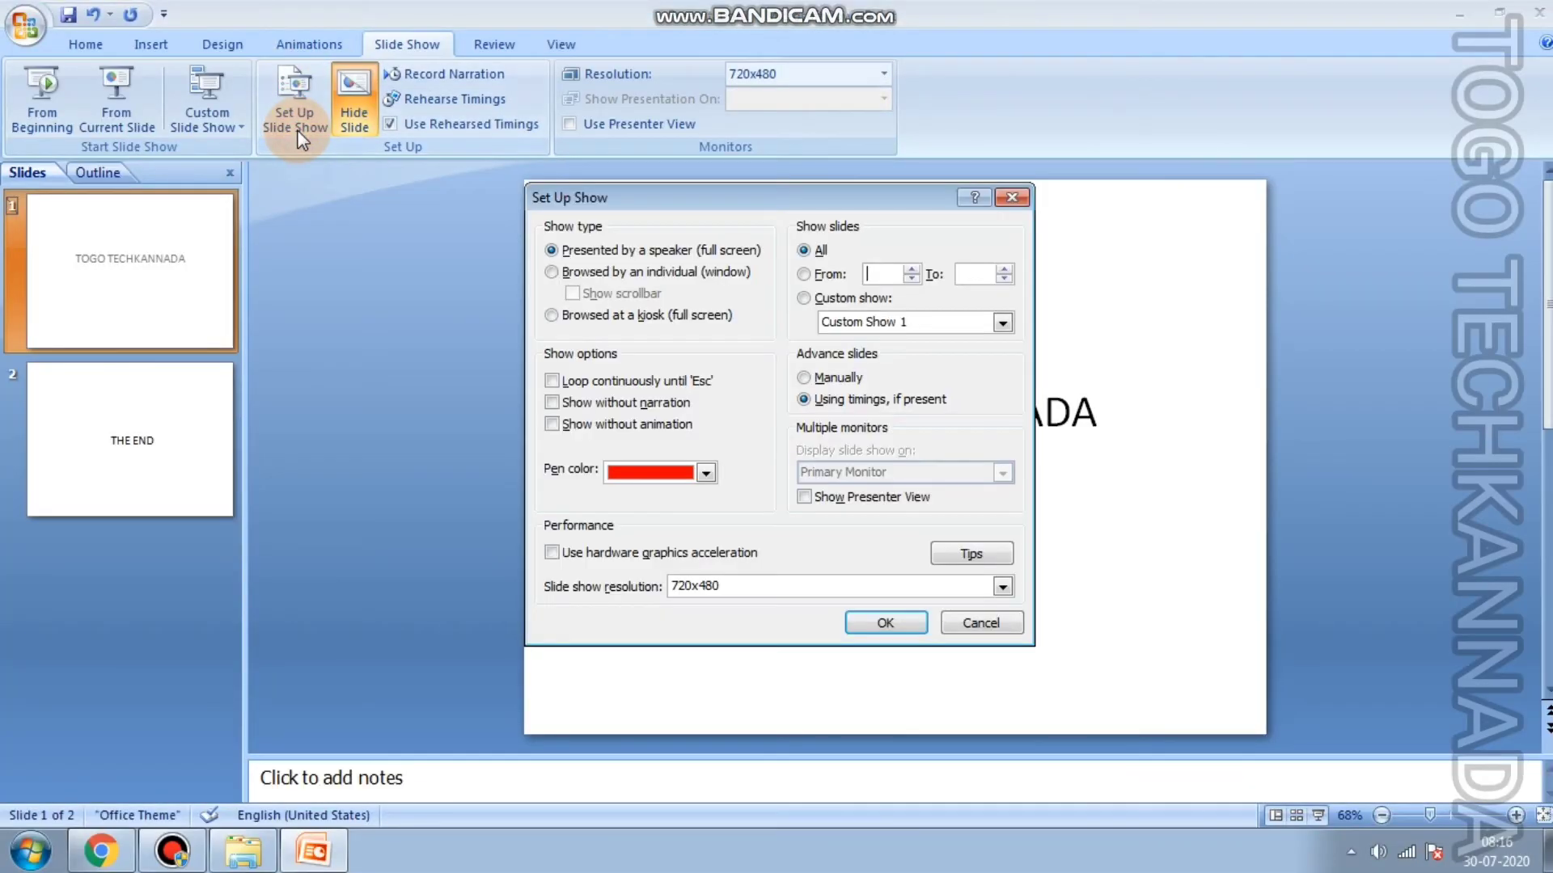
click(867, 324)
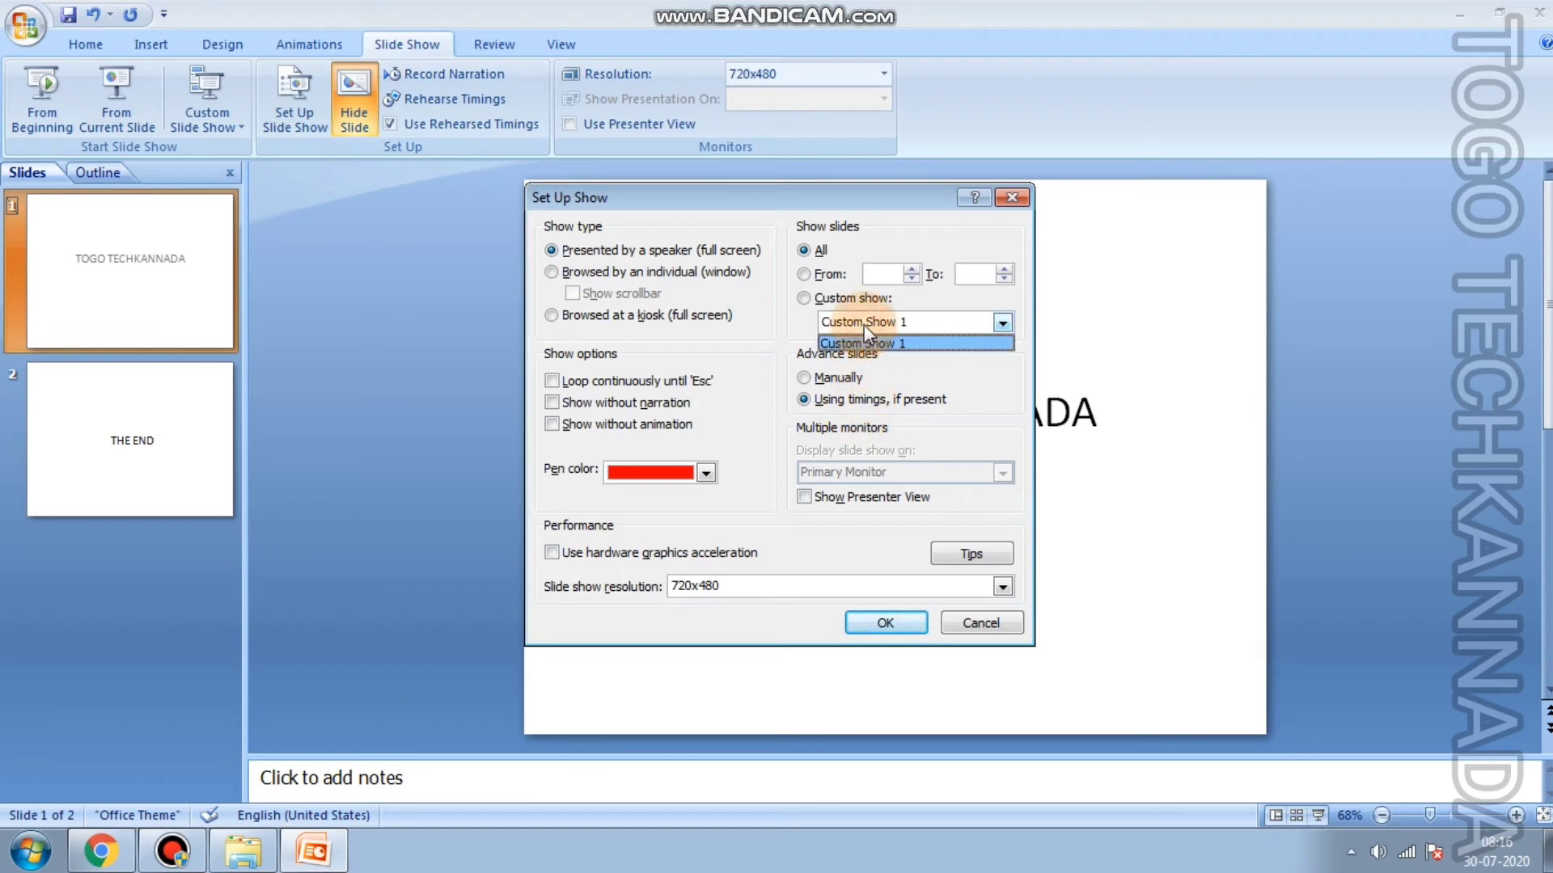
click(864, 338)
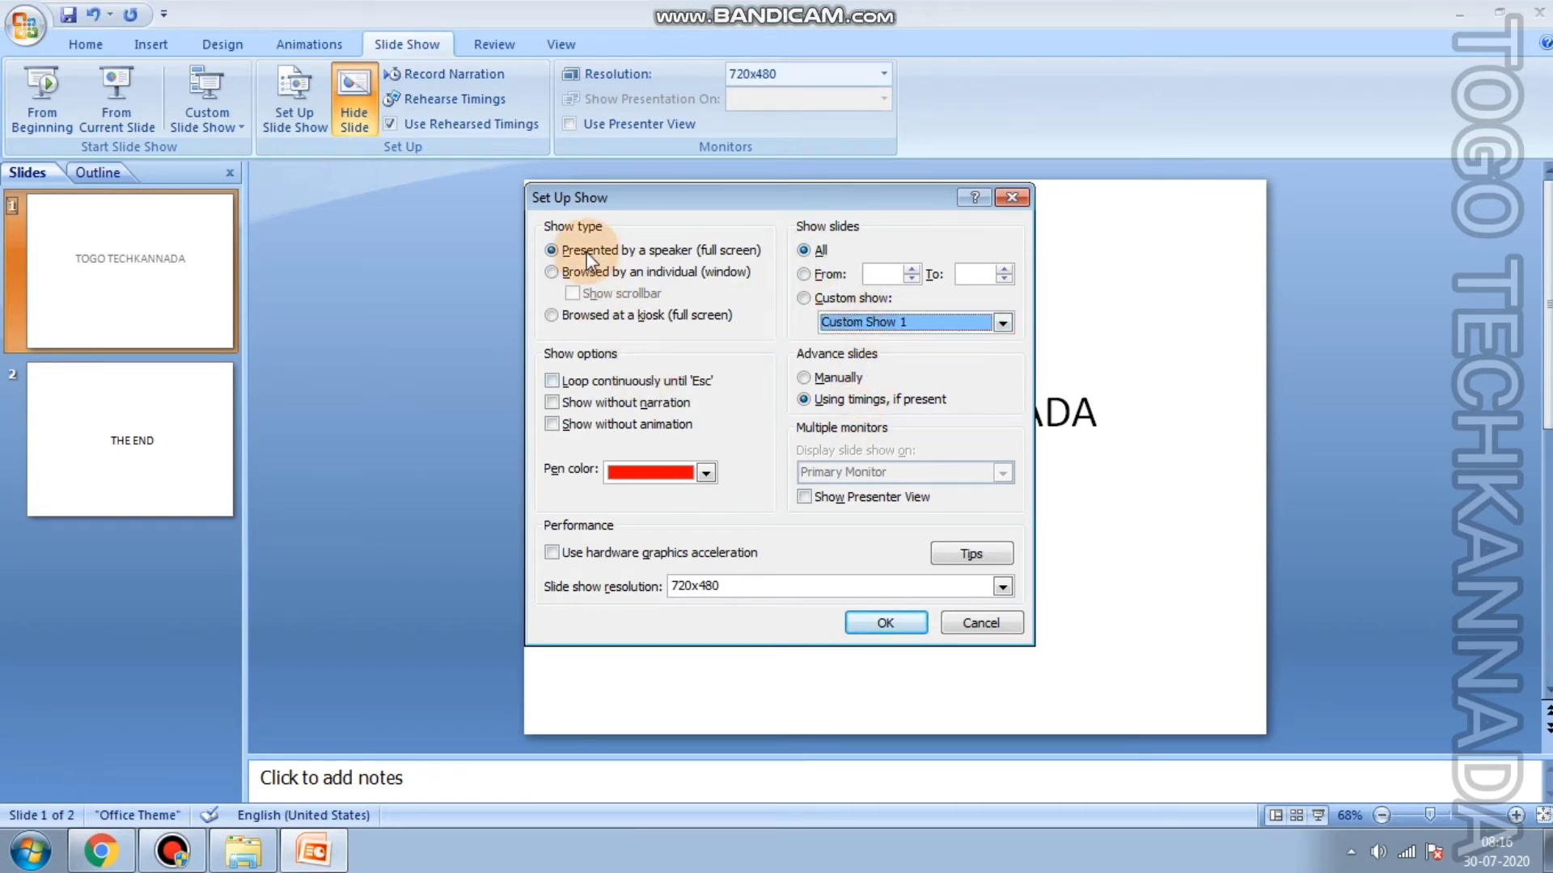
click(885, 623)
- Inspect the title slide's shortcut menu, then reopen the slide show setup options
click(93, 419)
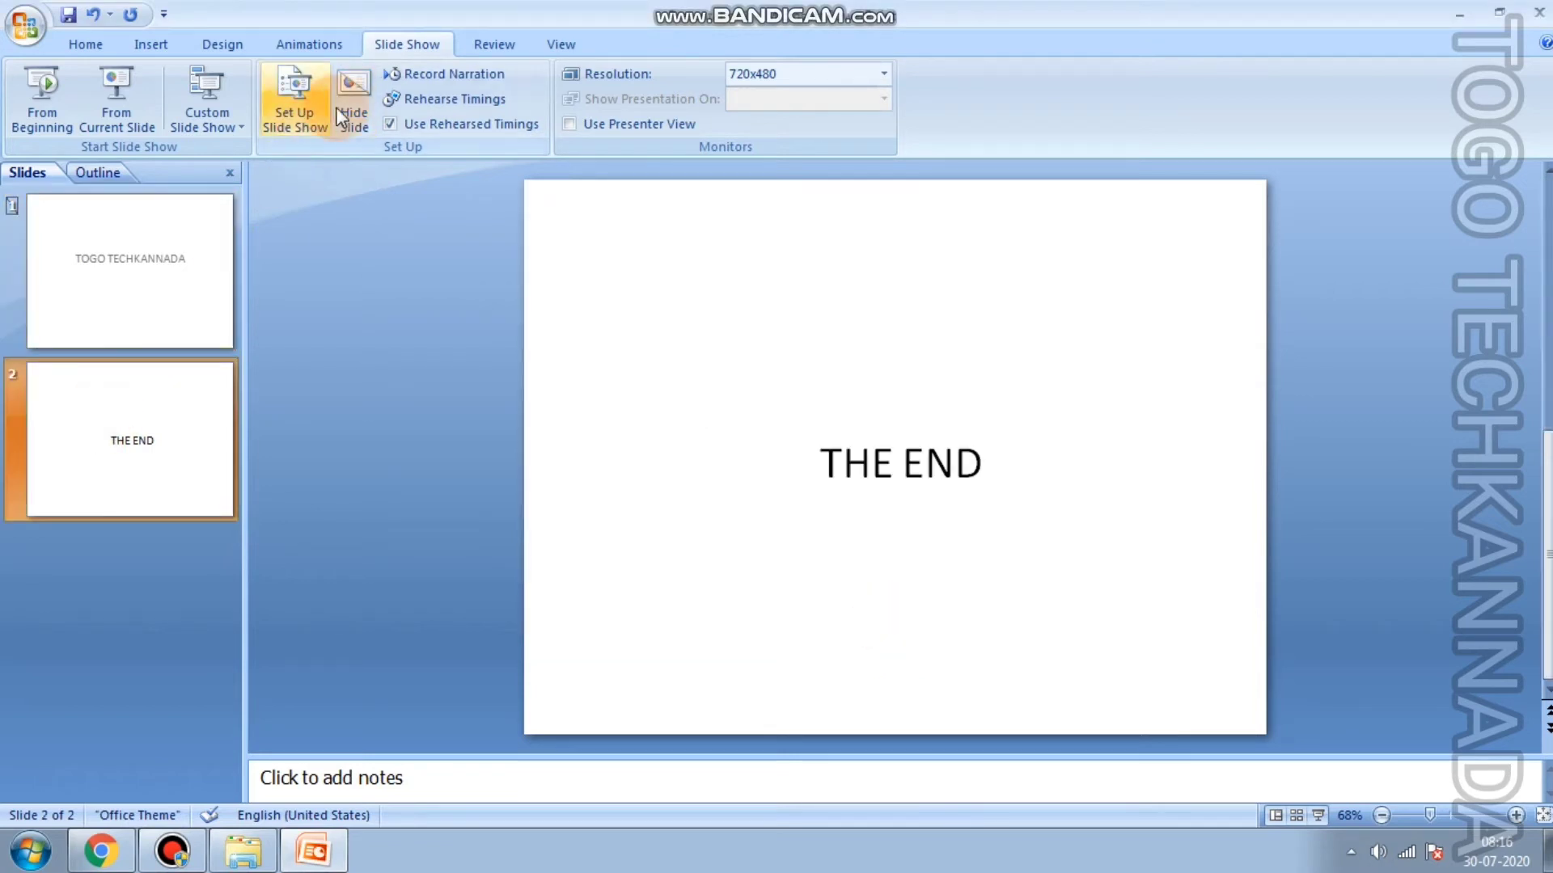
click(206, 275)
right_click(201, 275)
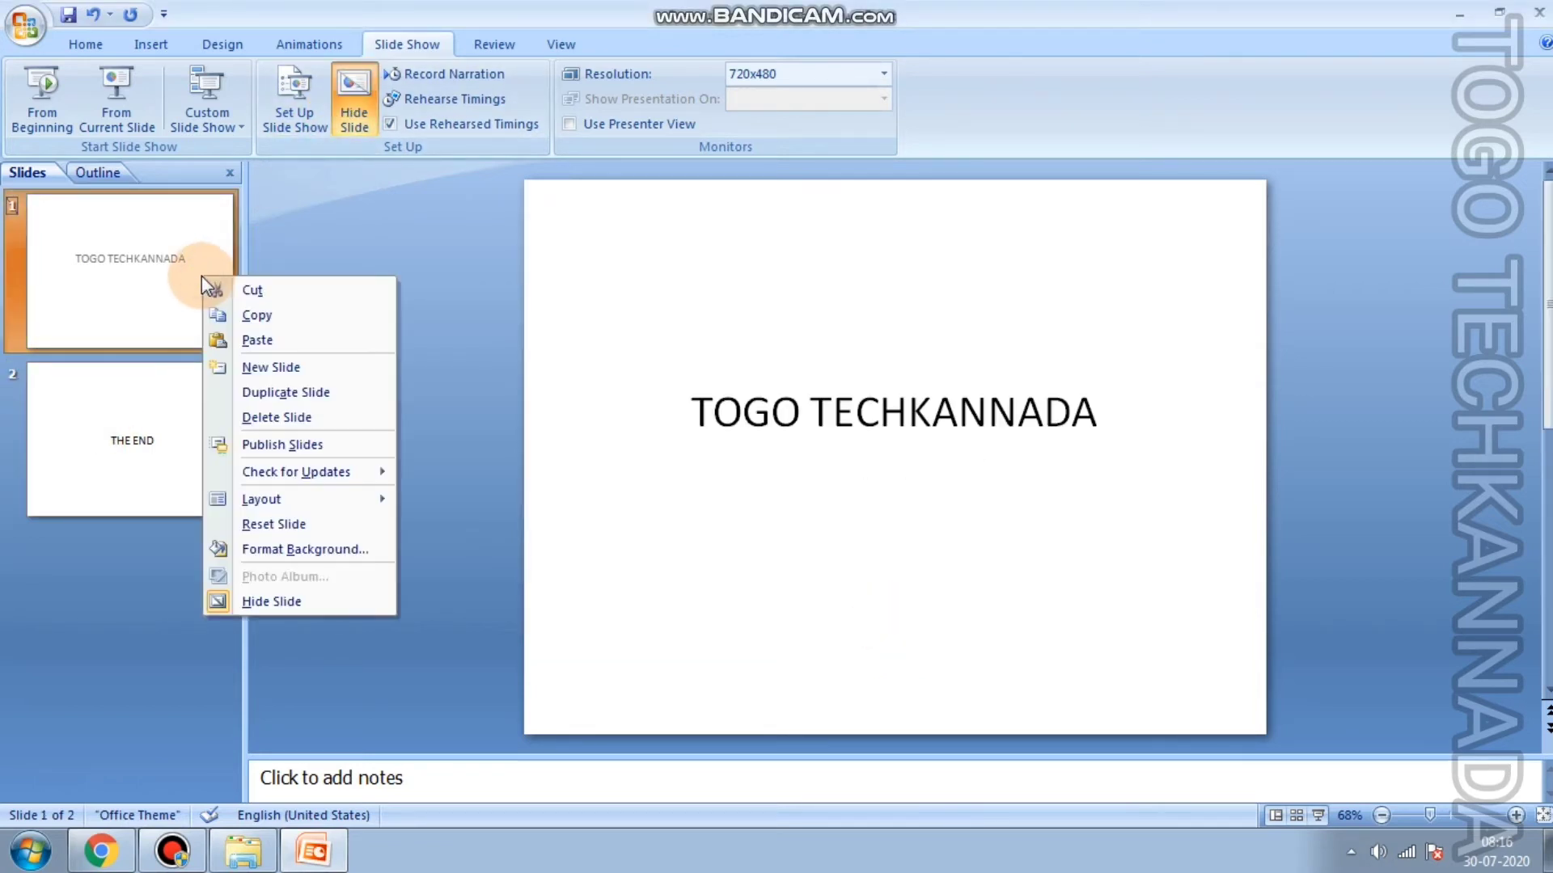
click(870, 392)
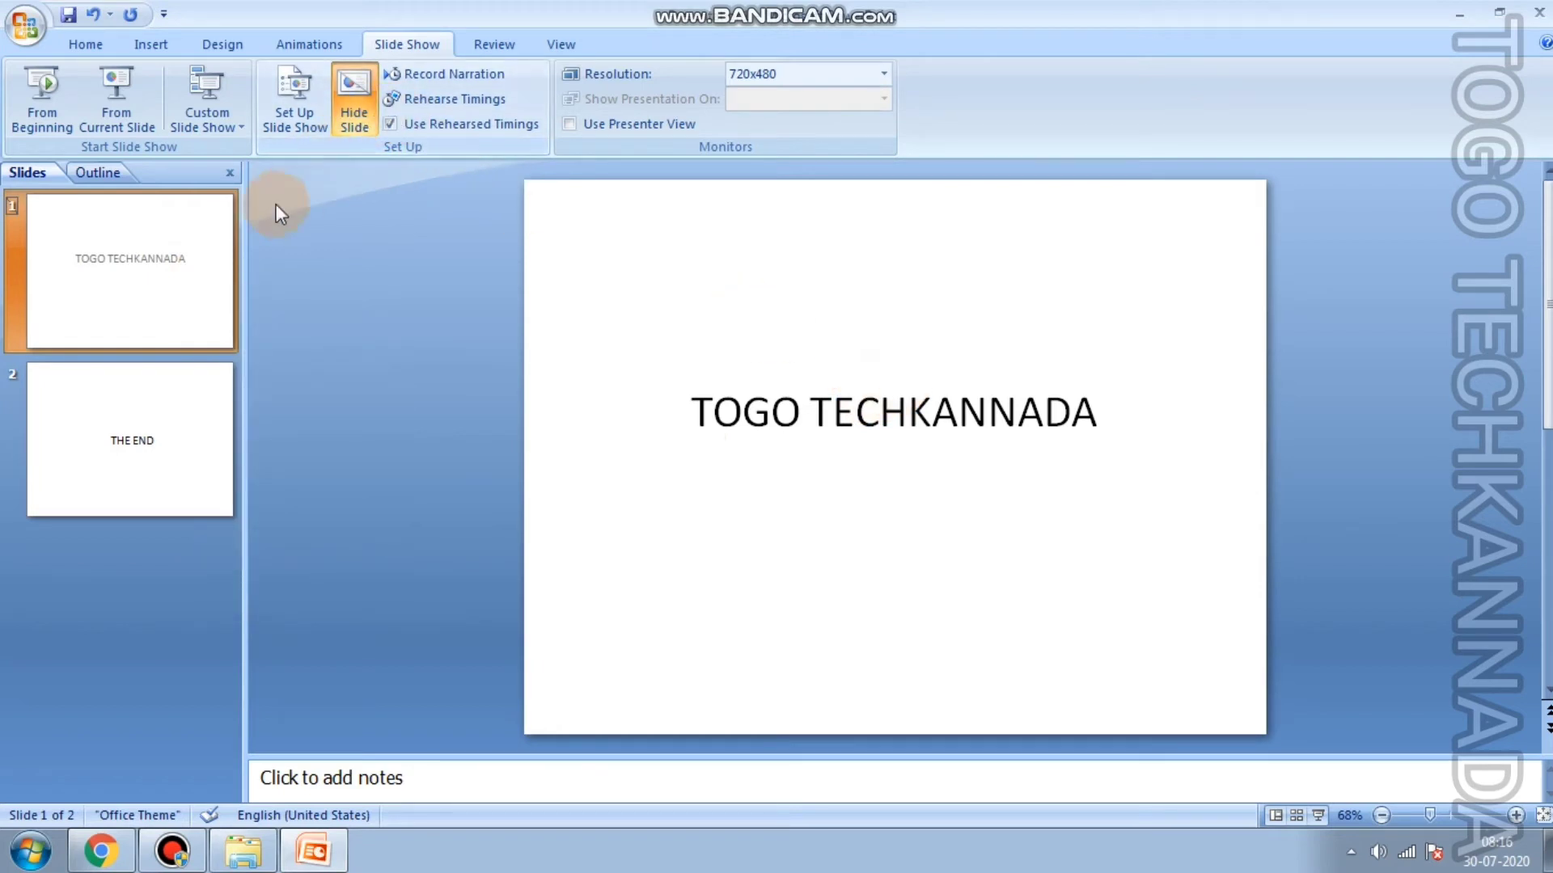
click(198, 296)
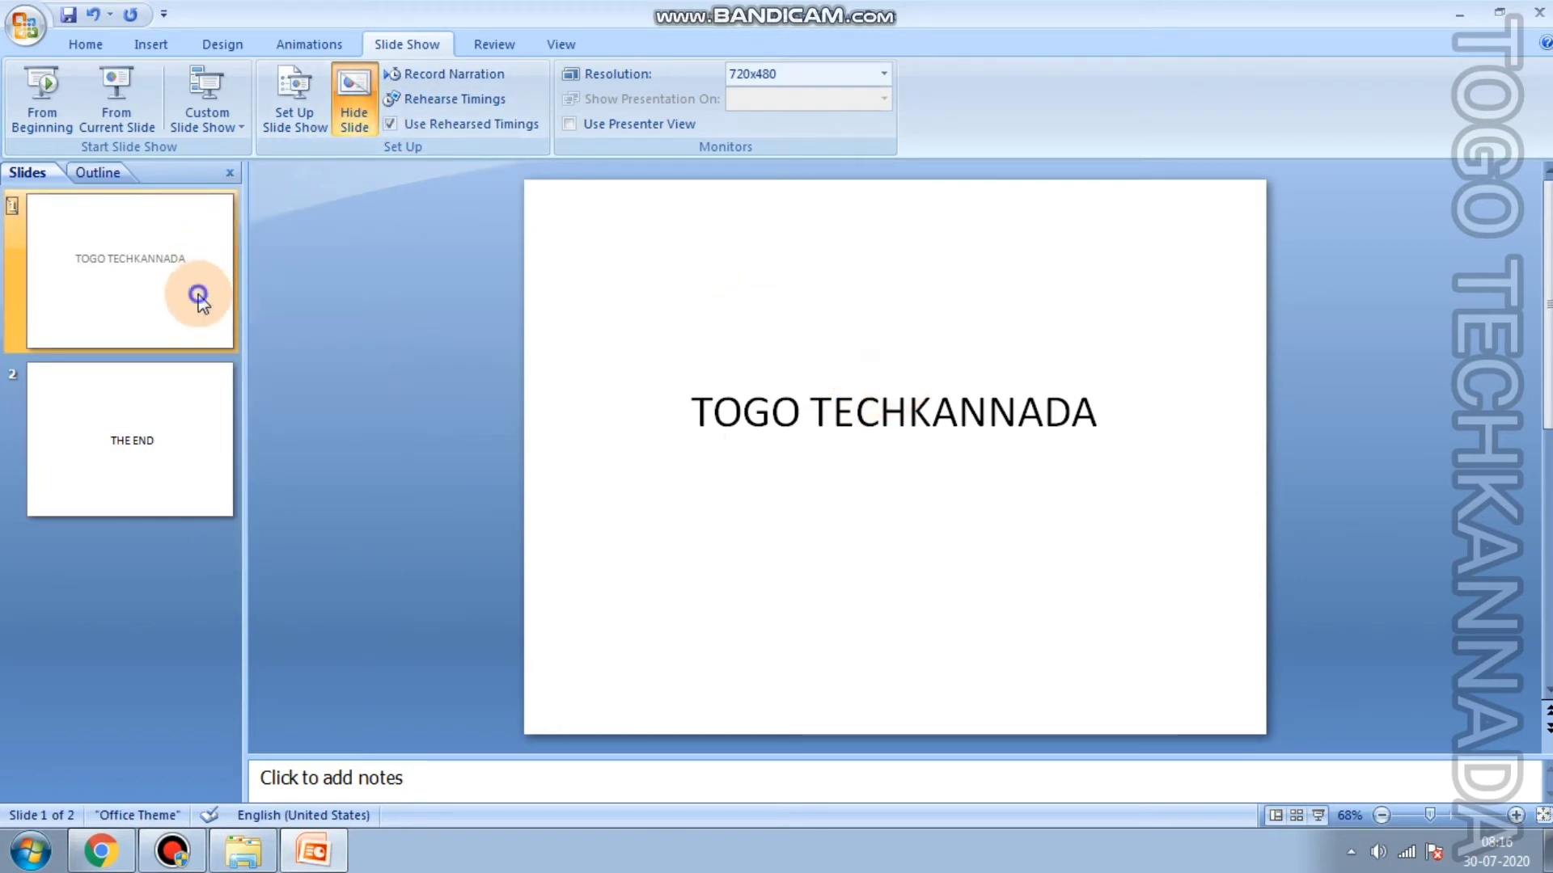
right_click(199, 296)
key(Escape)
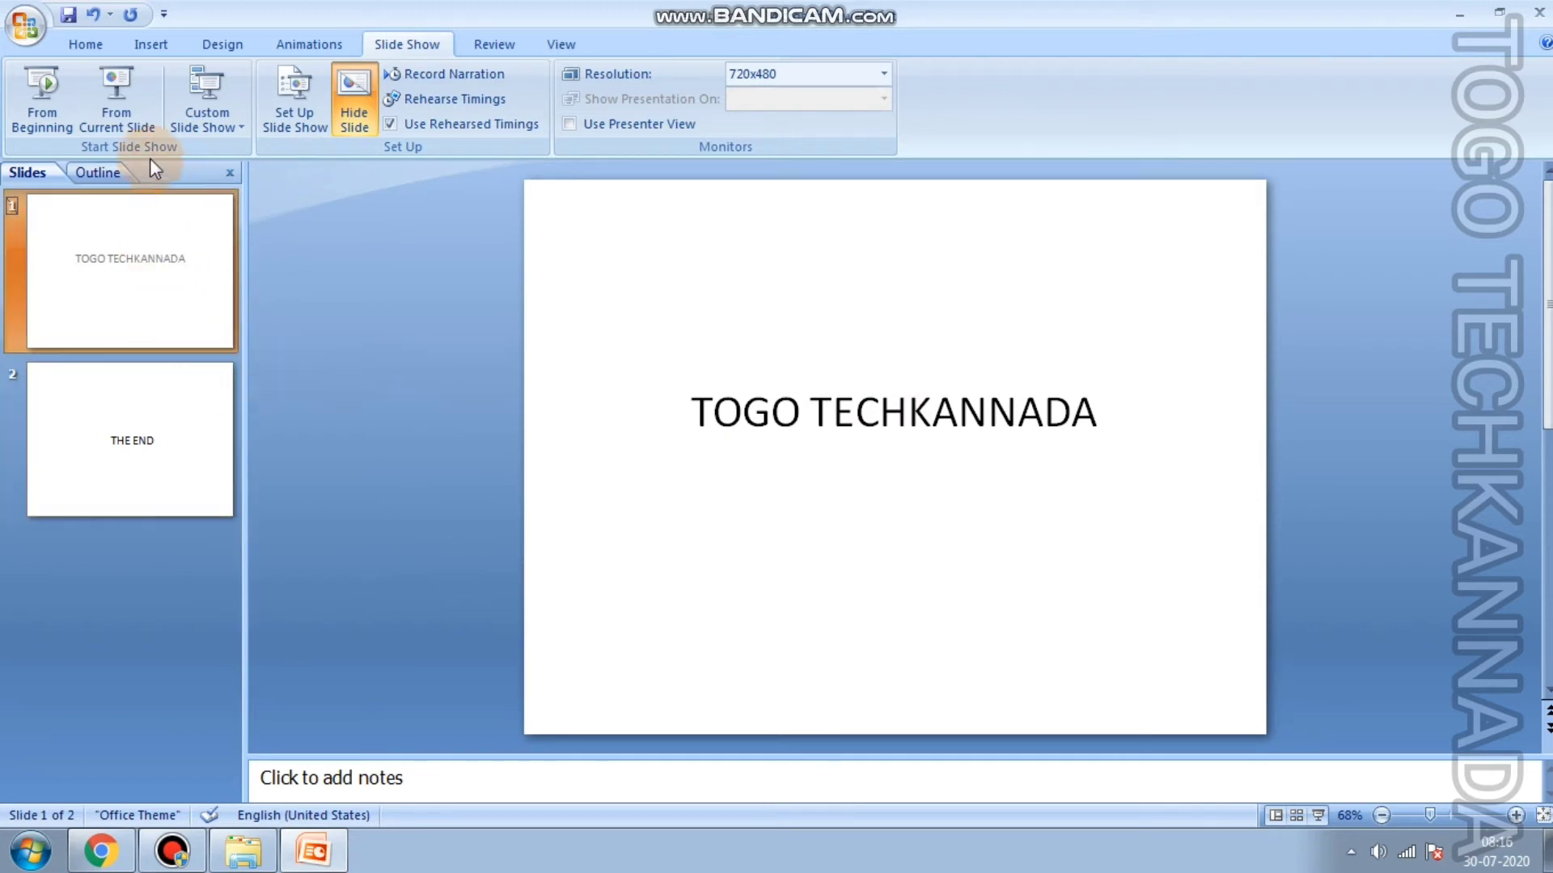
click(317, 135)
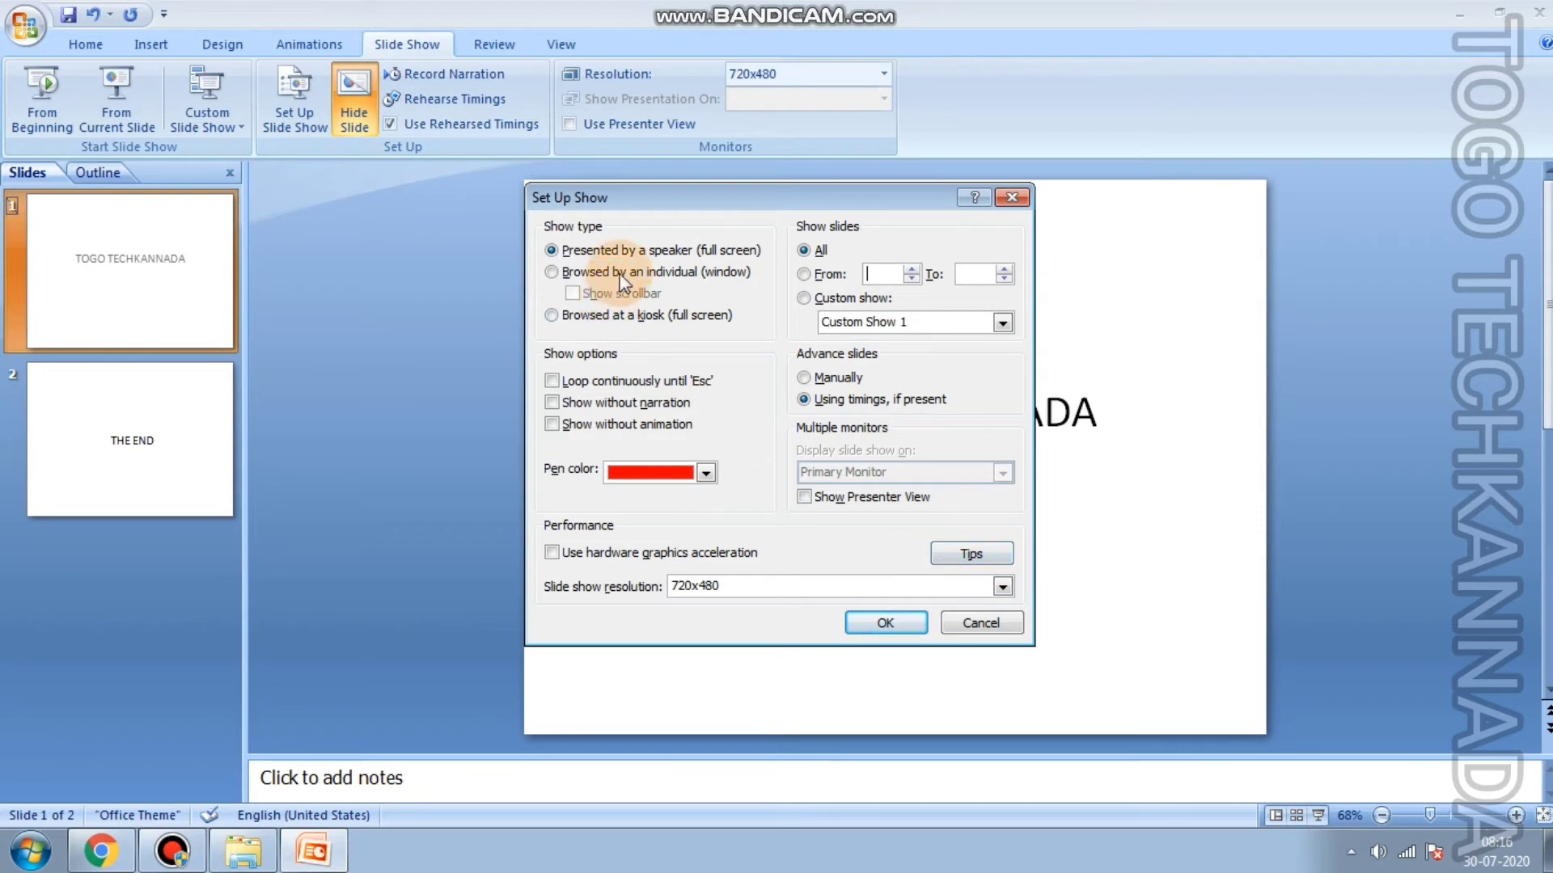
click(889, 613)
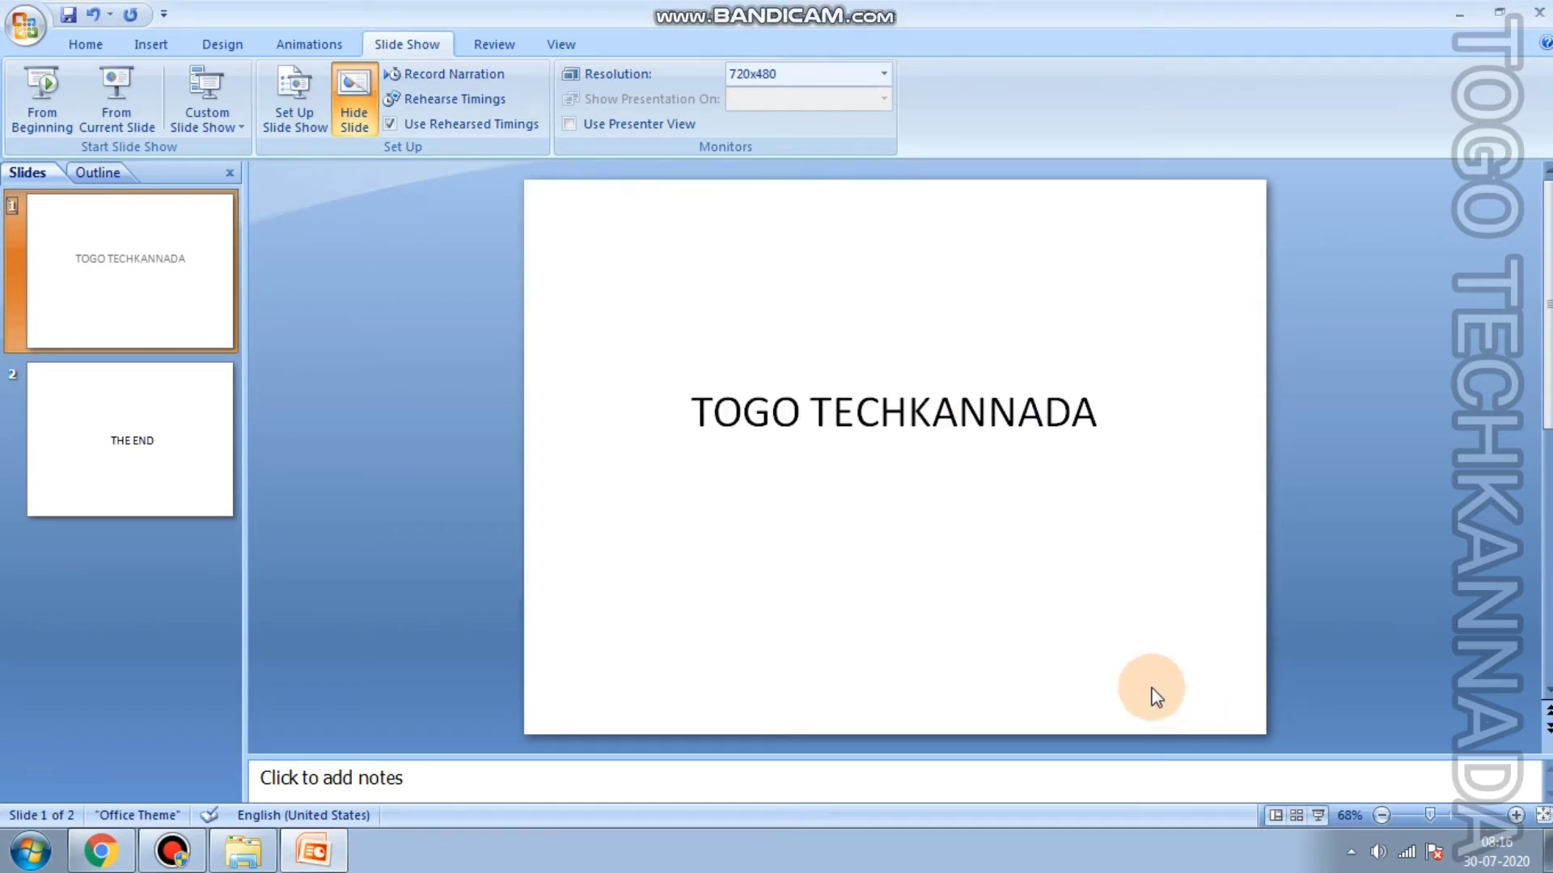
click(1317, 813)
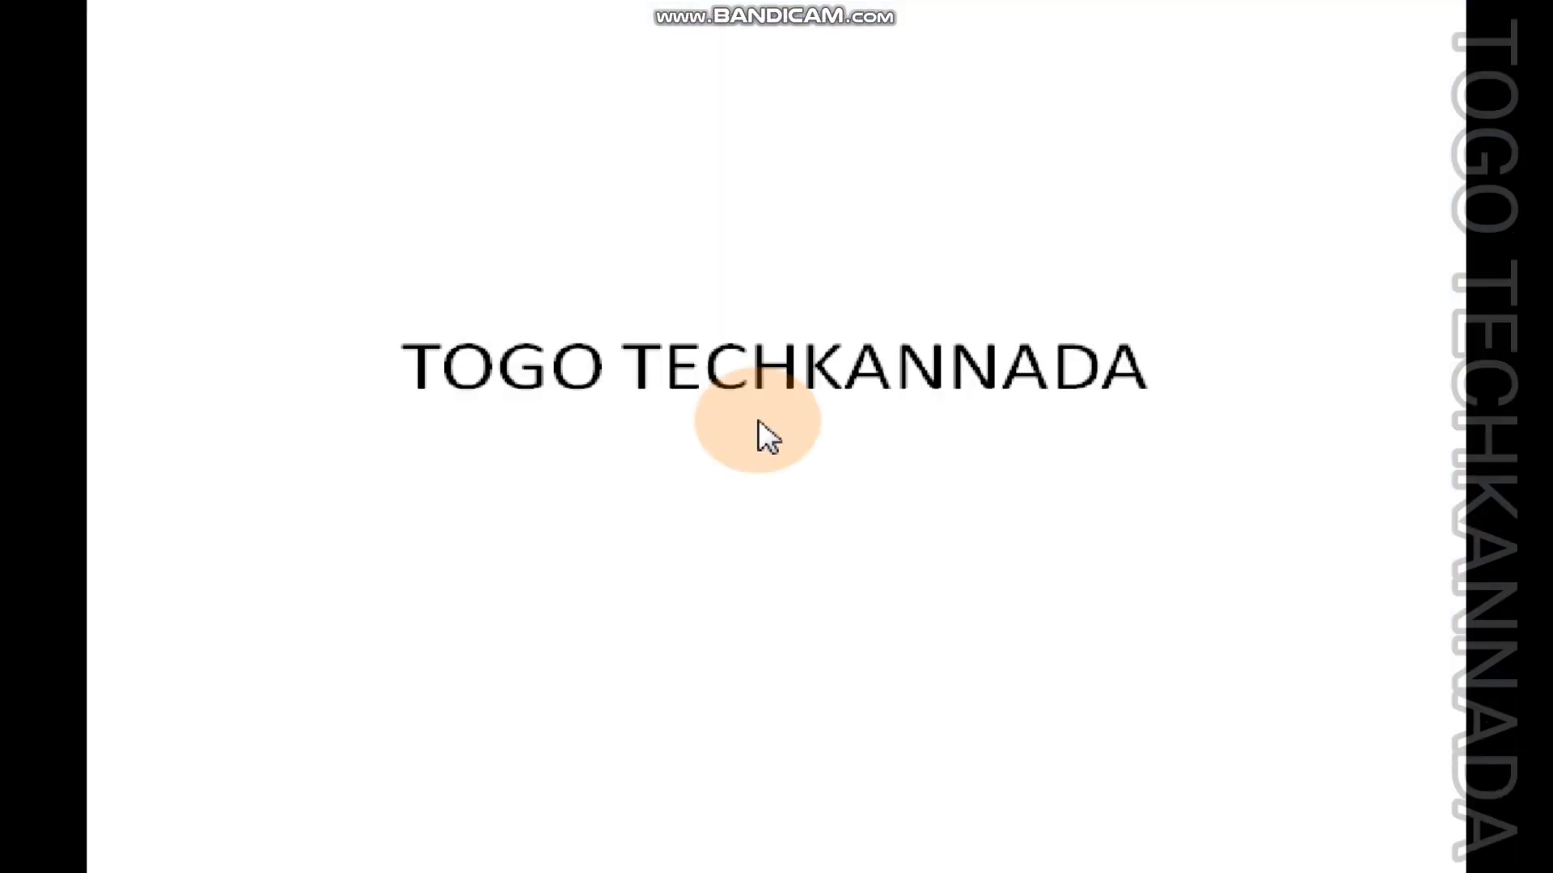
click(759, 419)
click(759, 419)
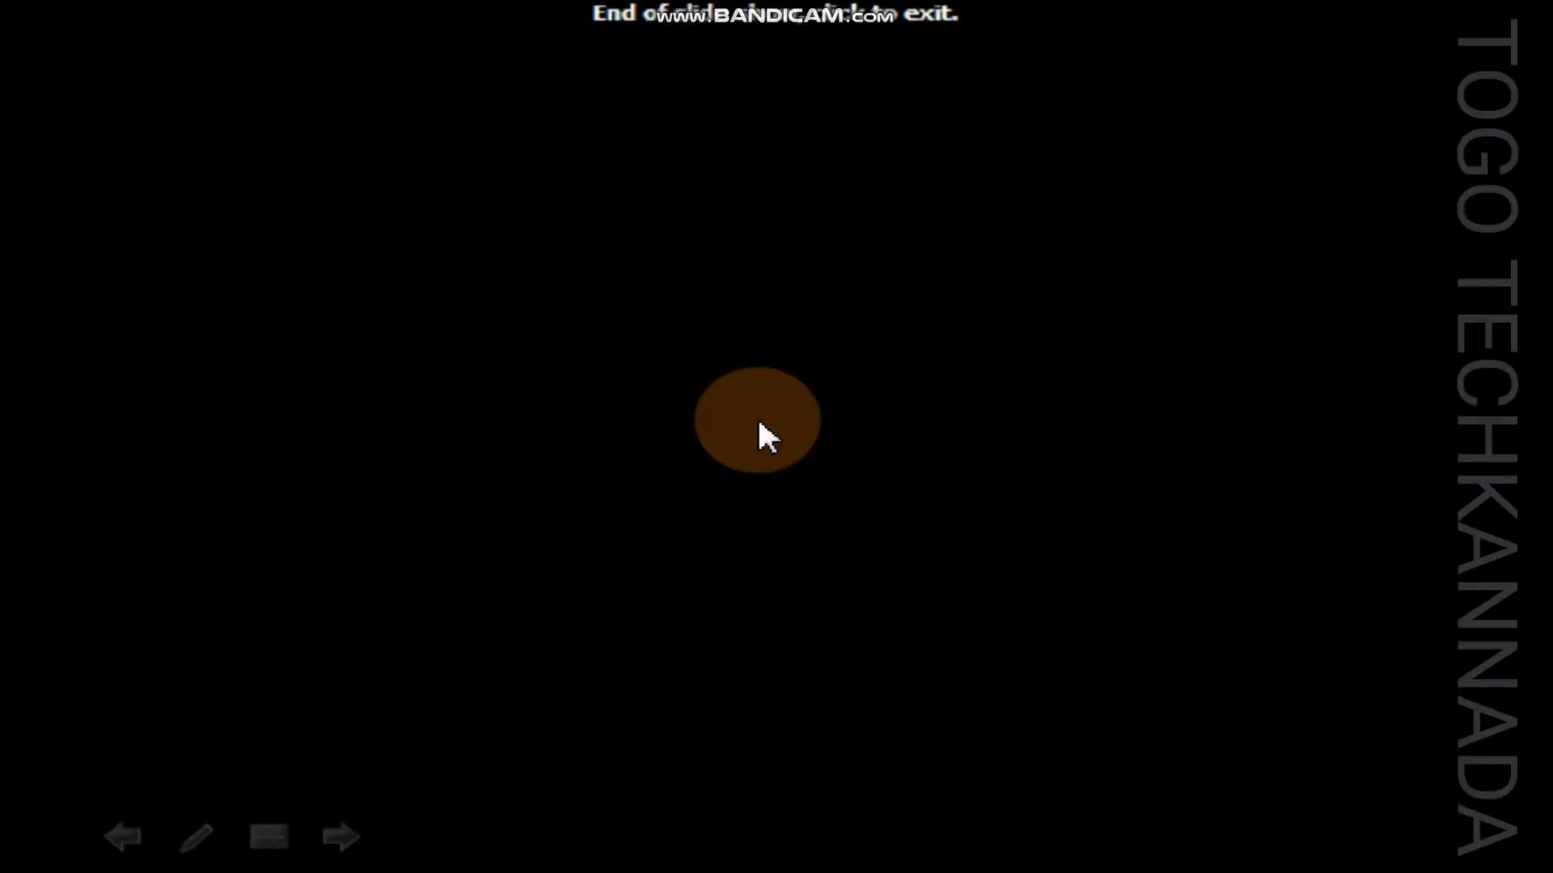
click(782, 438)
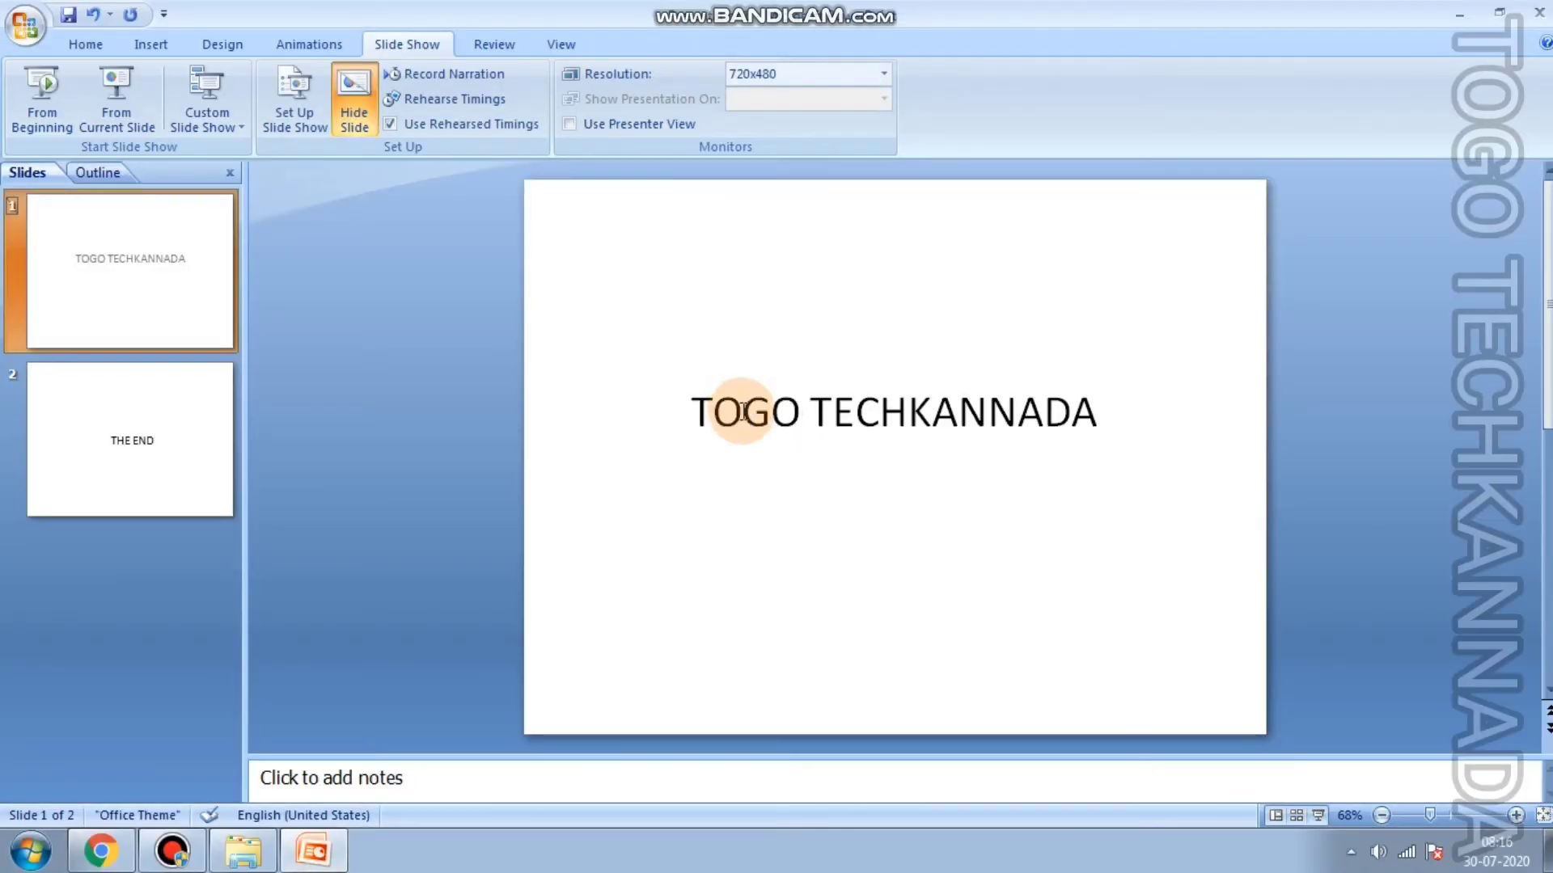
click(302, 126)
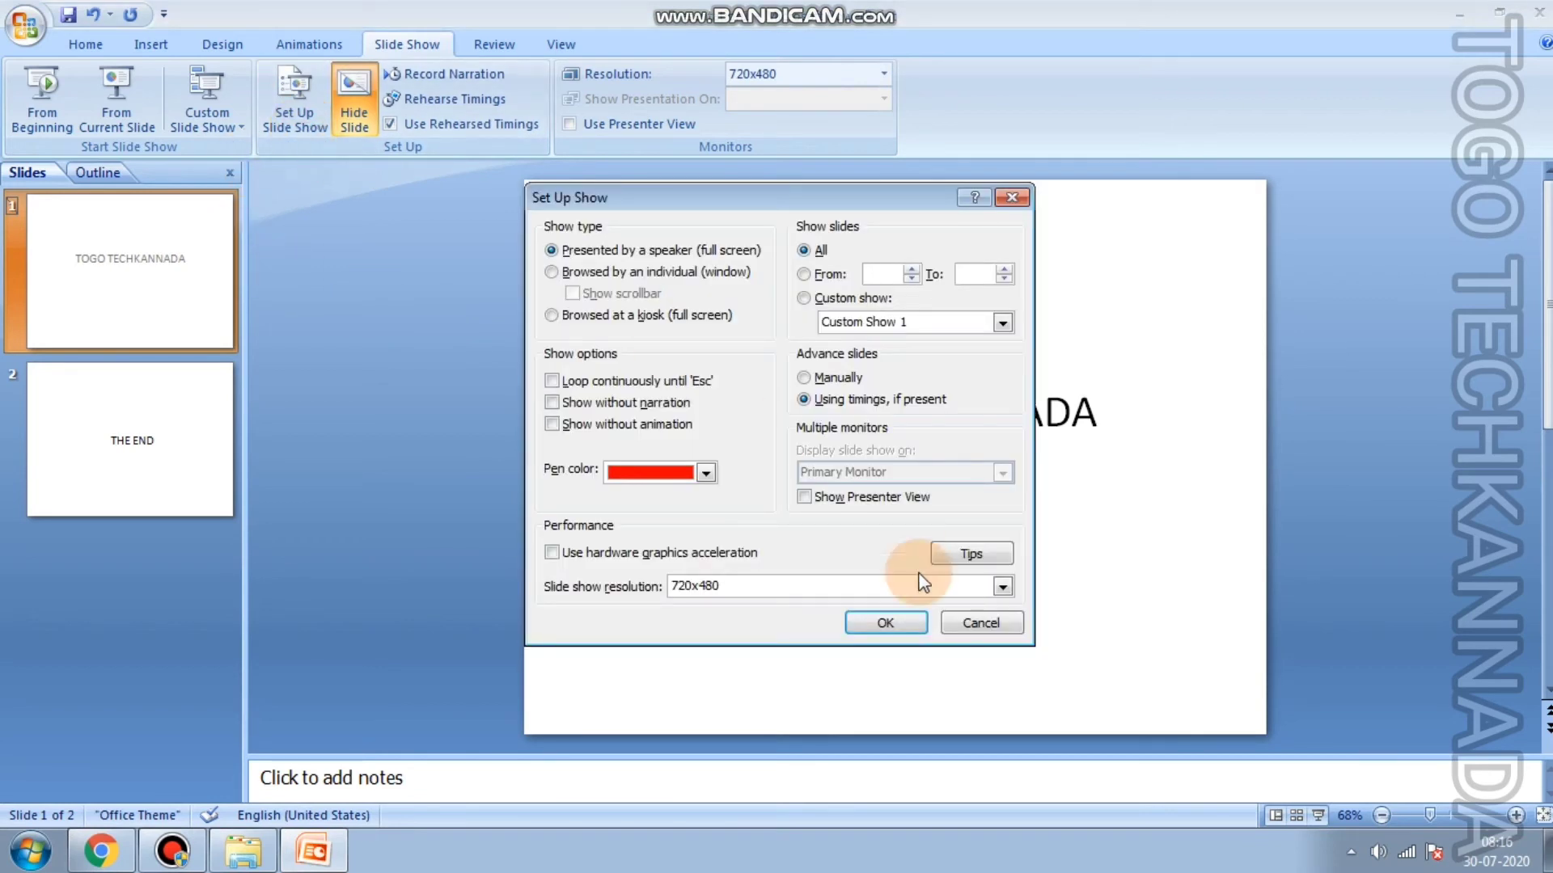
- Cancel Set Up Show and turn off Hide Slide for the TOGO TECHKANNADA slide
click(988, 625)
click(353, 101)
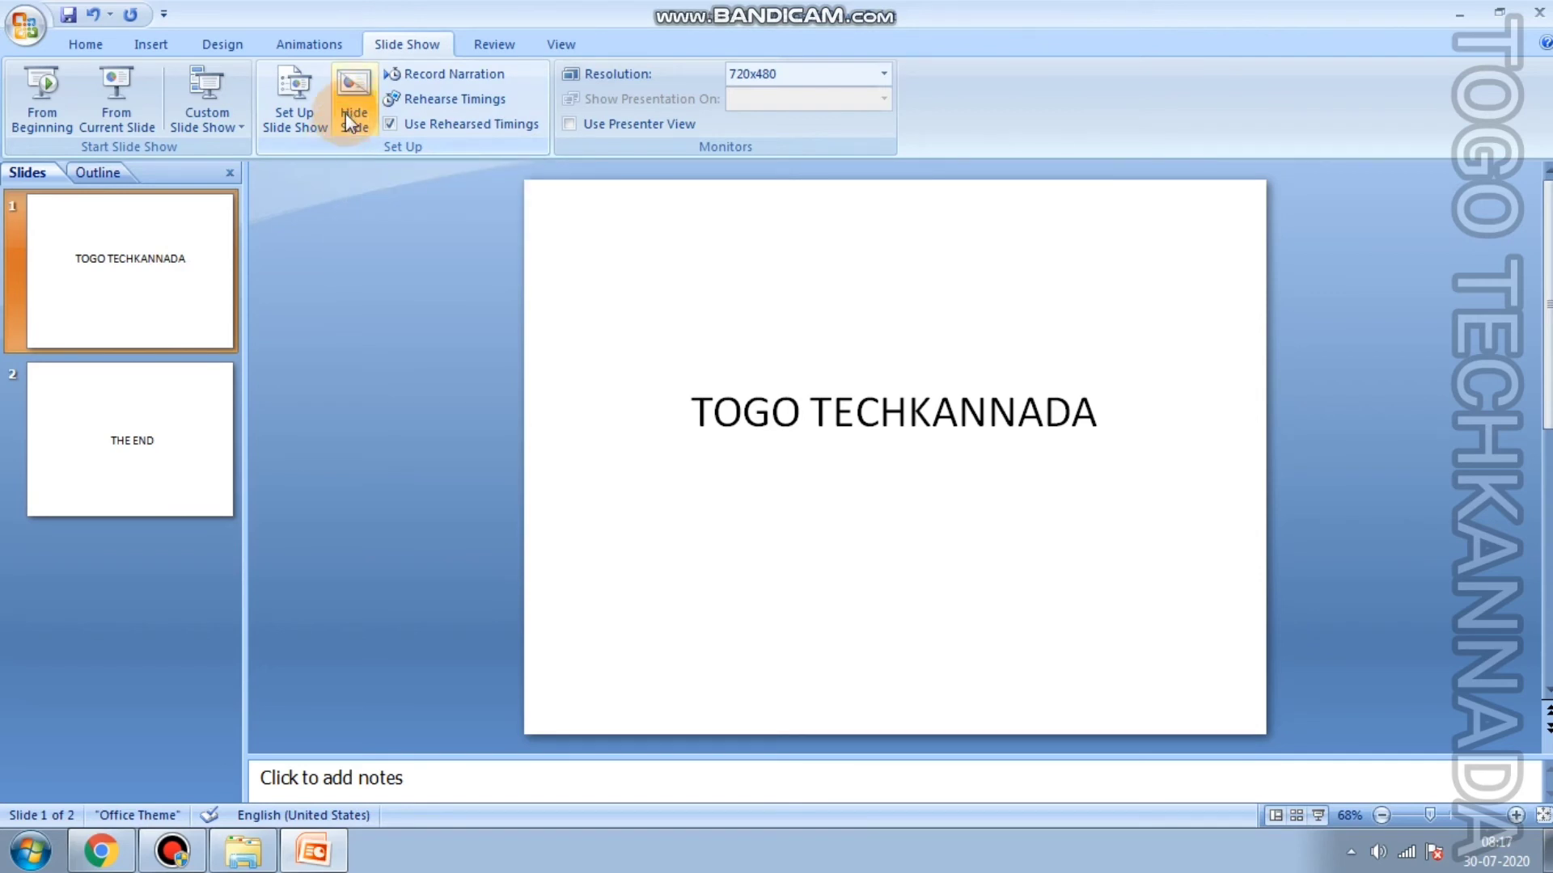
- Hide THE END slide and test-run the show starting from it
click(113, 456)
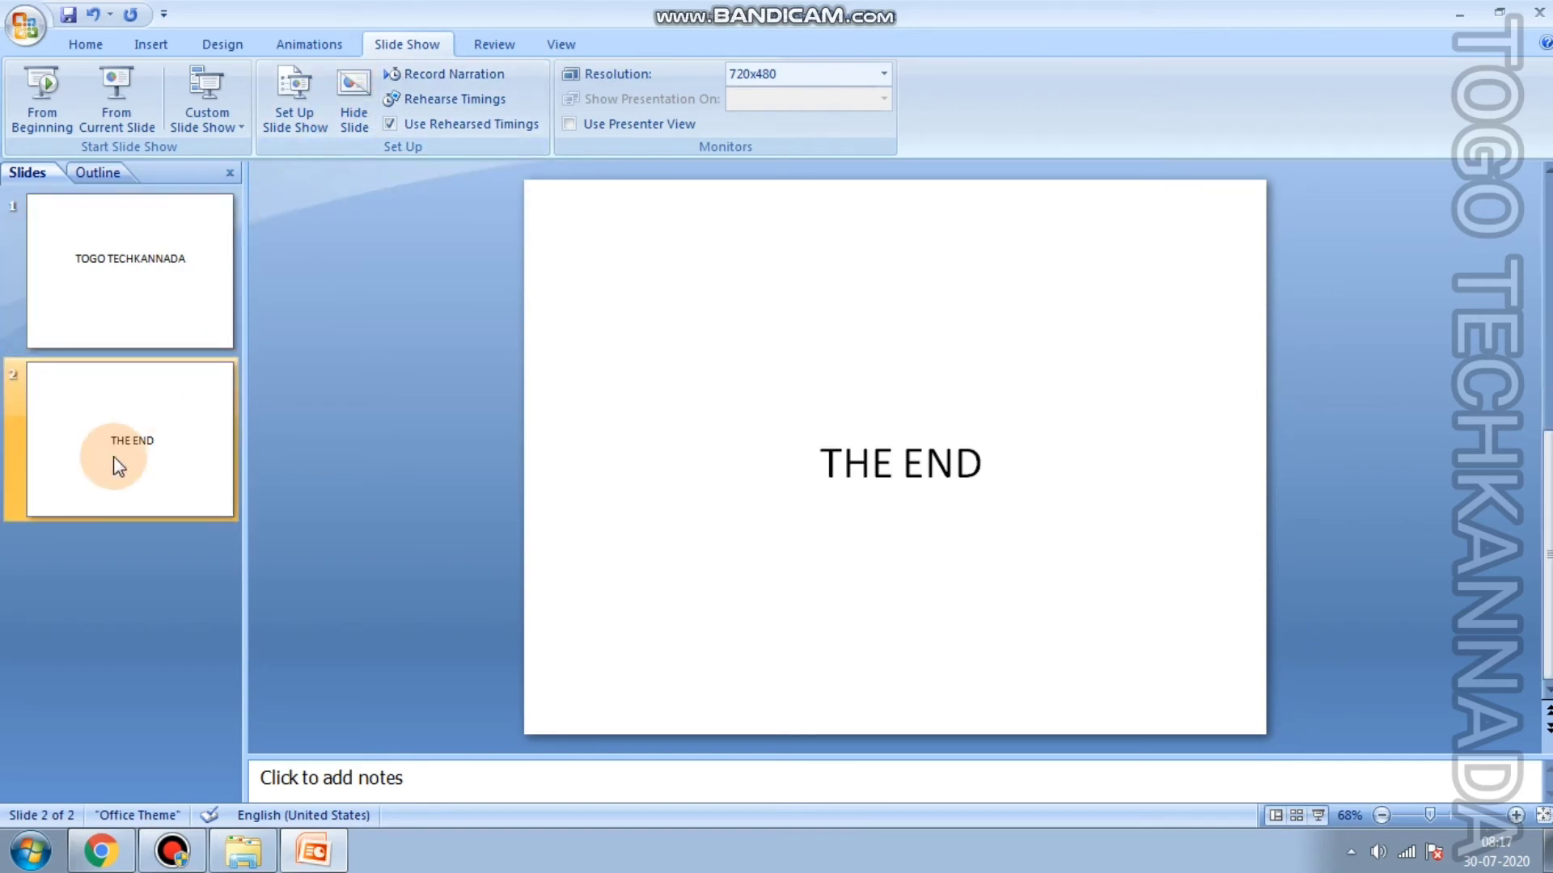
click(348, 113)
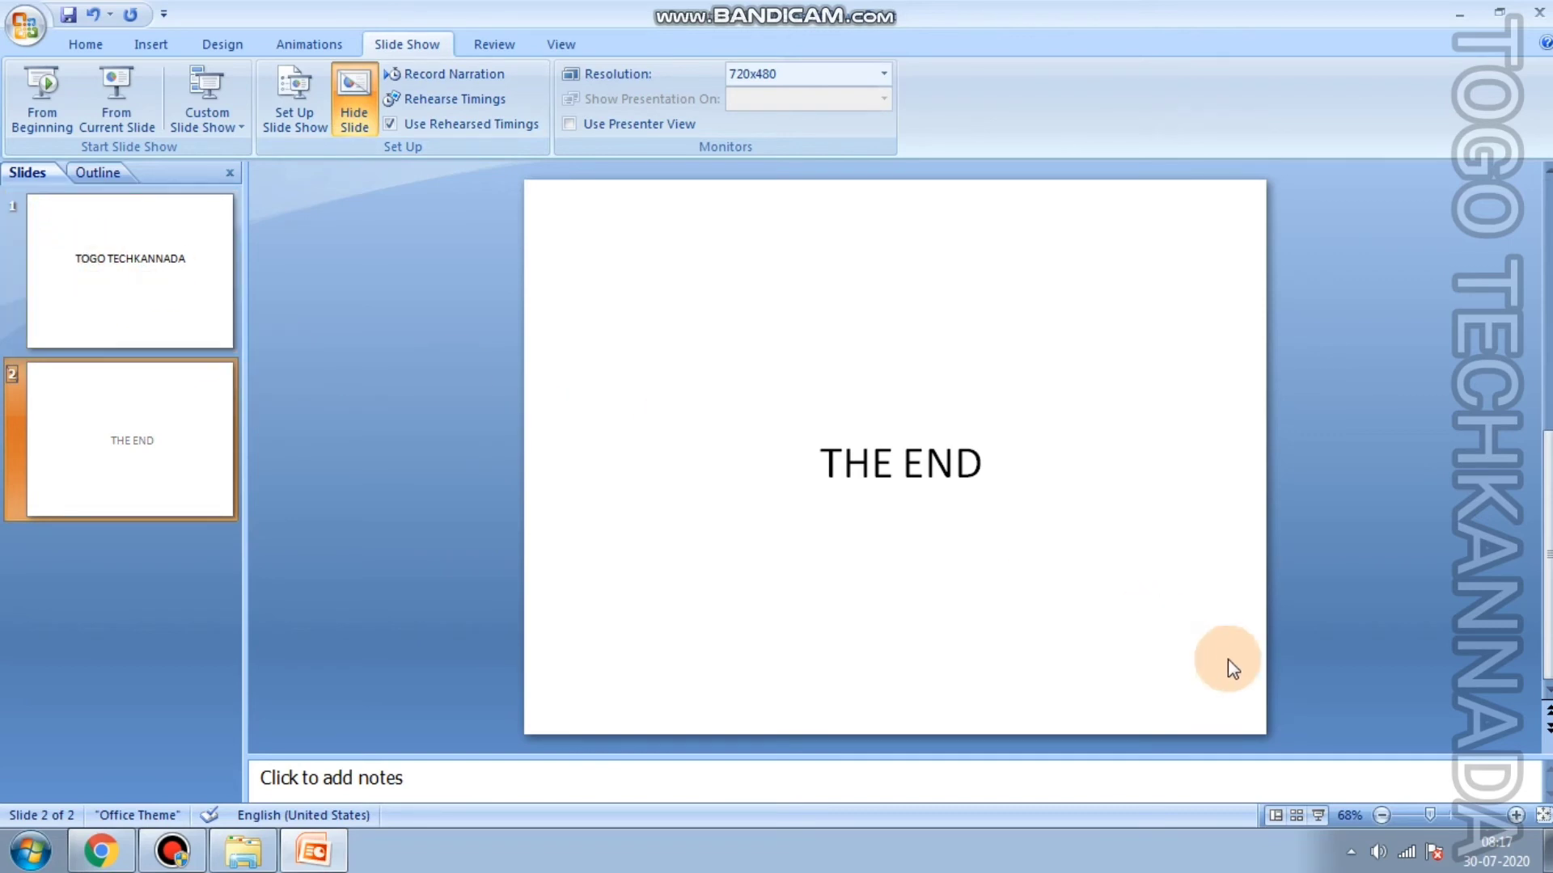
click(1318, 815)
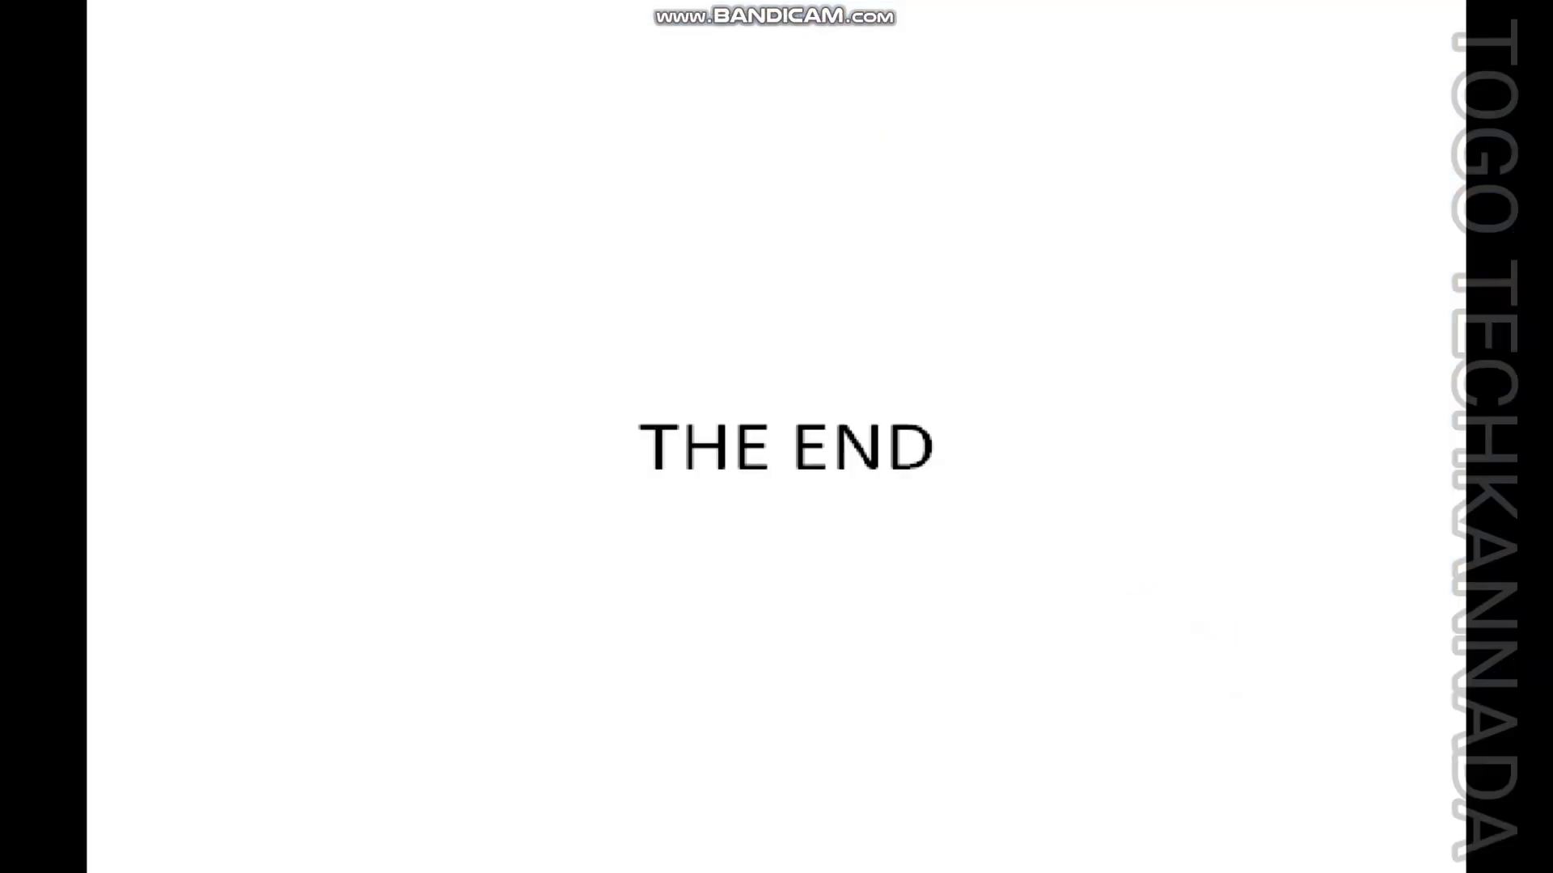
click(1472, 694)
click(779, 439)
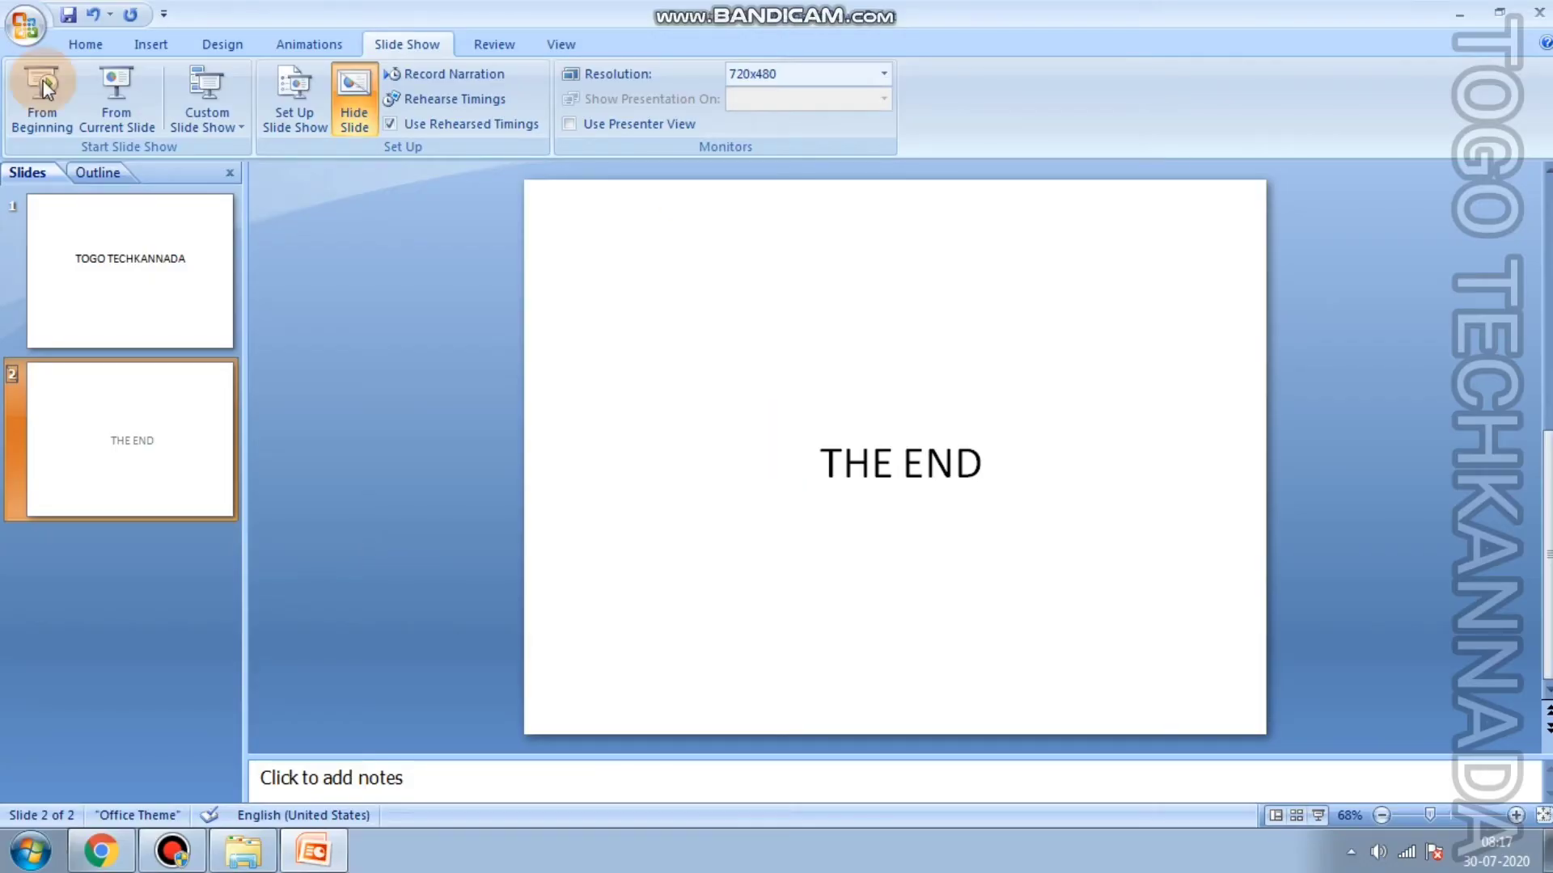
- Play the slide show from the title slide twice, confirming THE END slide is skipped
click(163, 338)
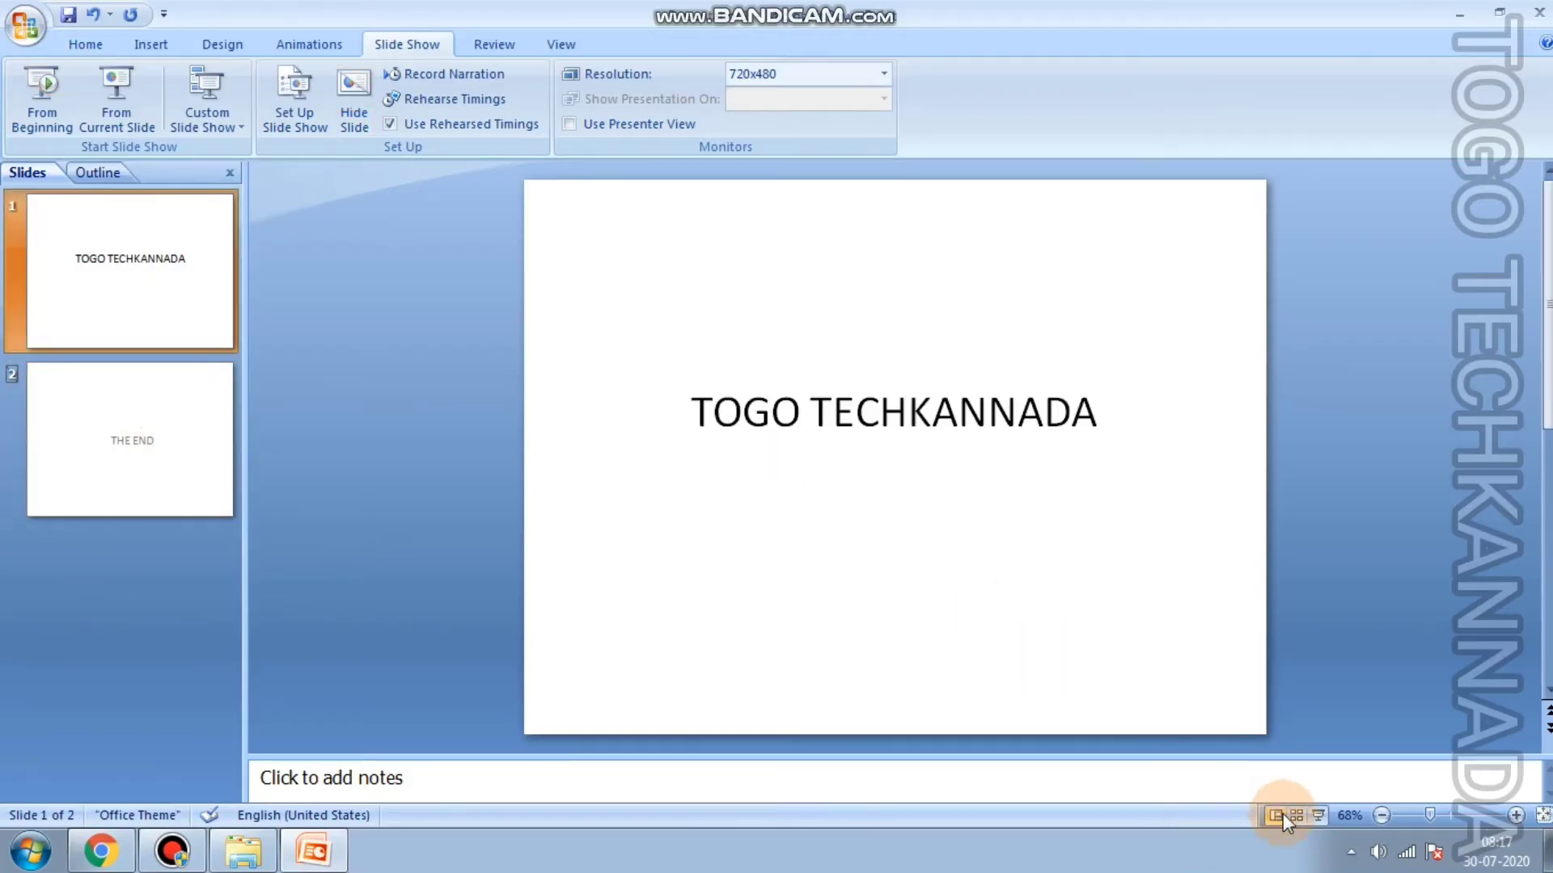
click(1311, 815)
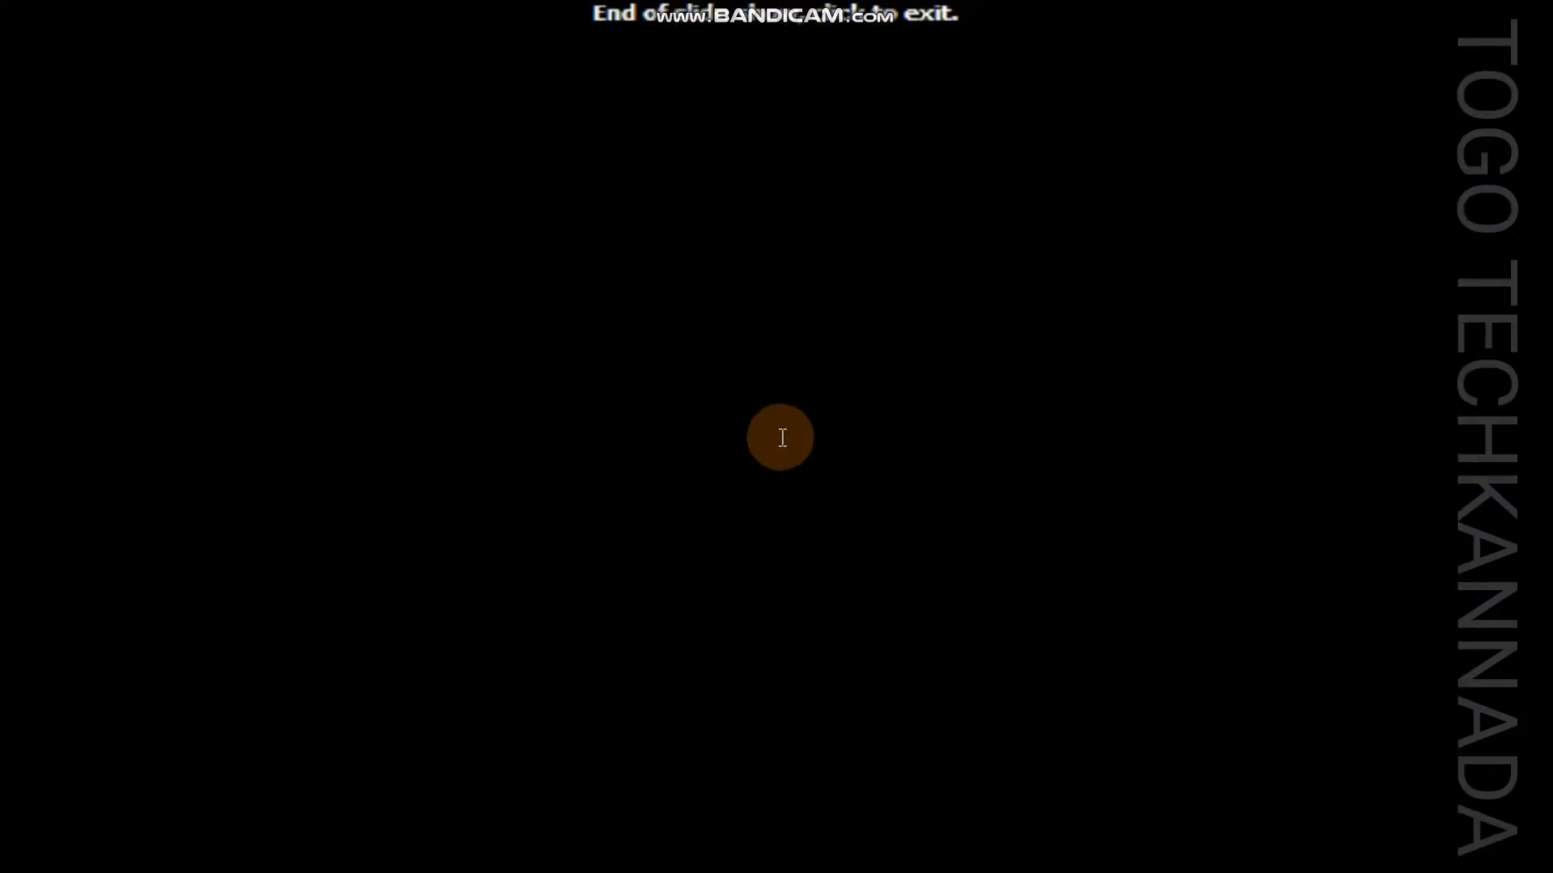
click(781, 437)
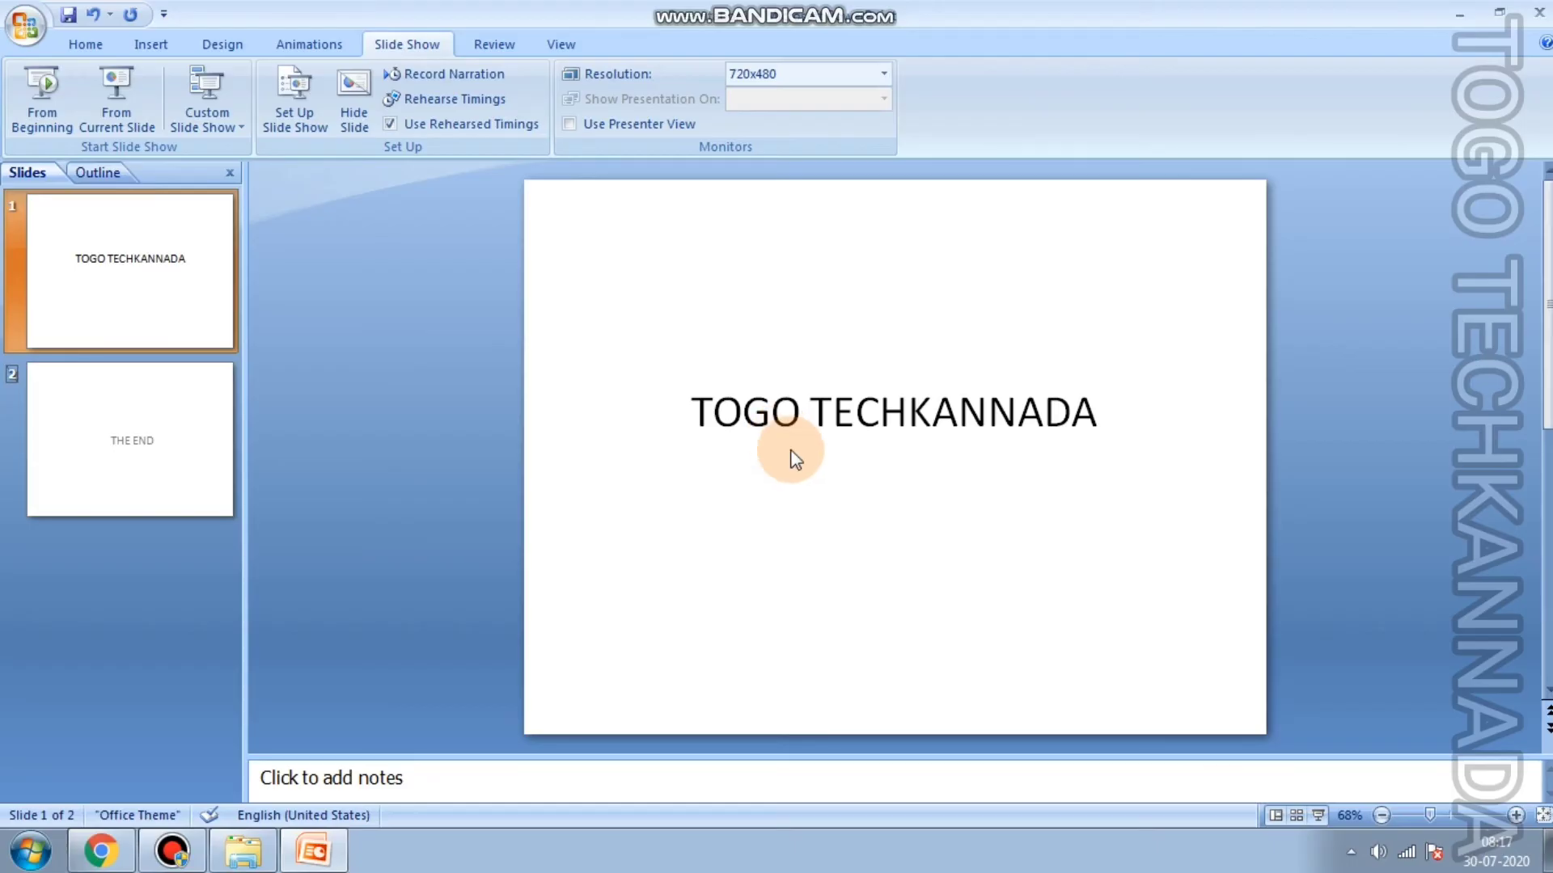
click(78, 242)
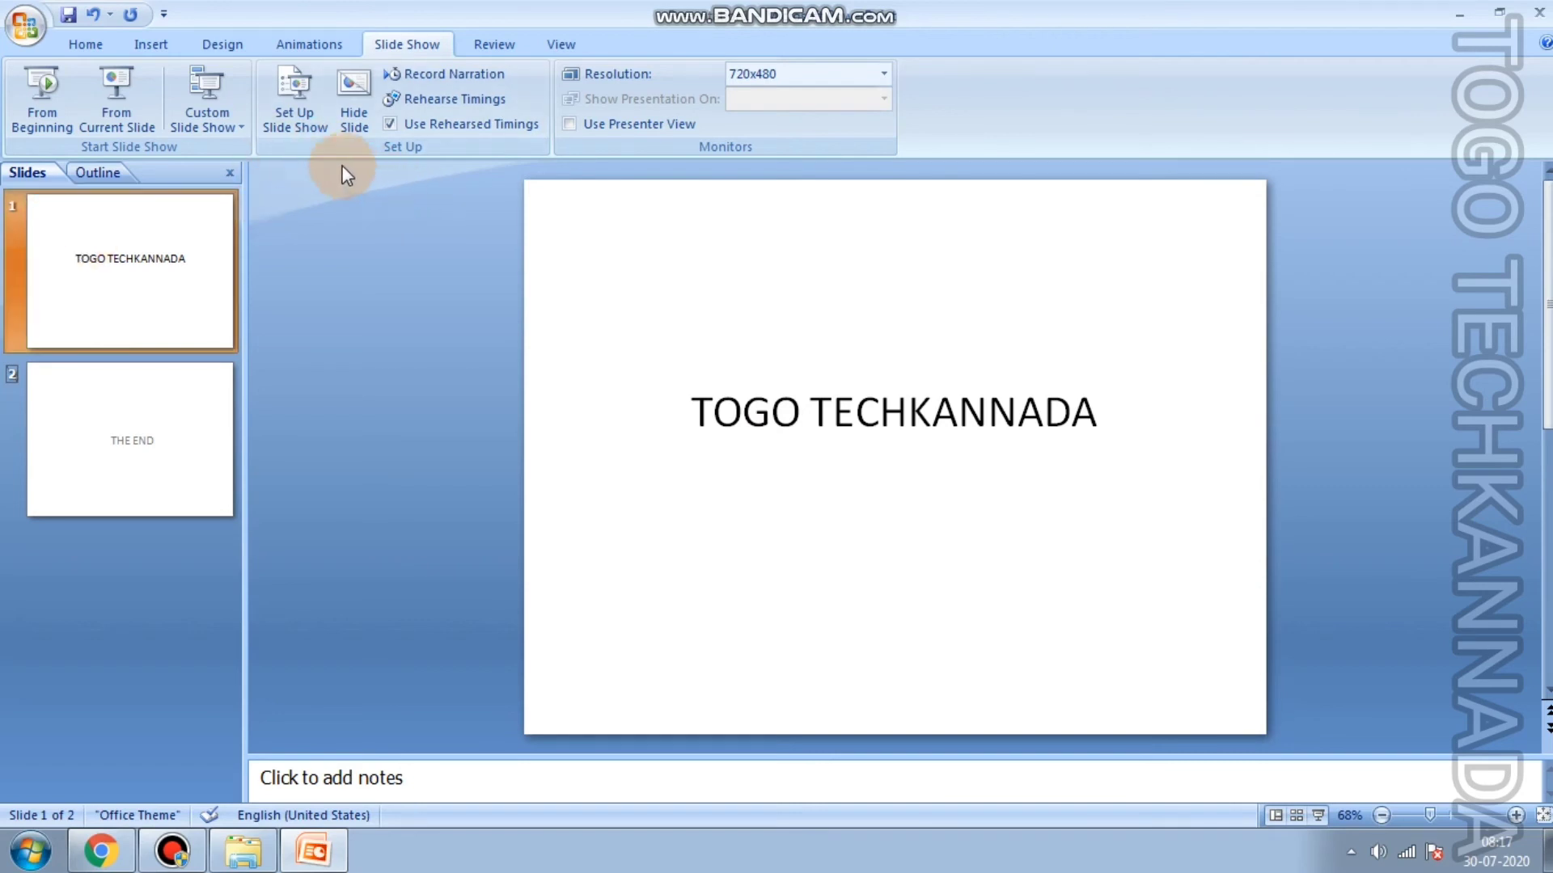
click(1192, 685)
click(1309, 815)
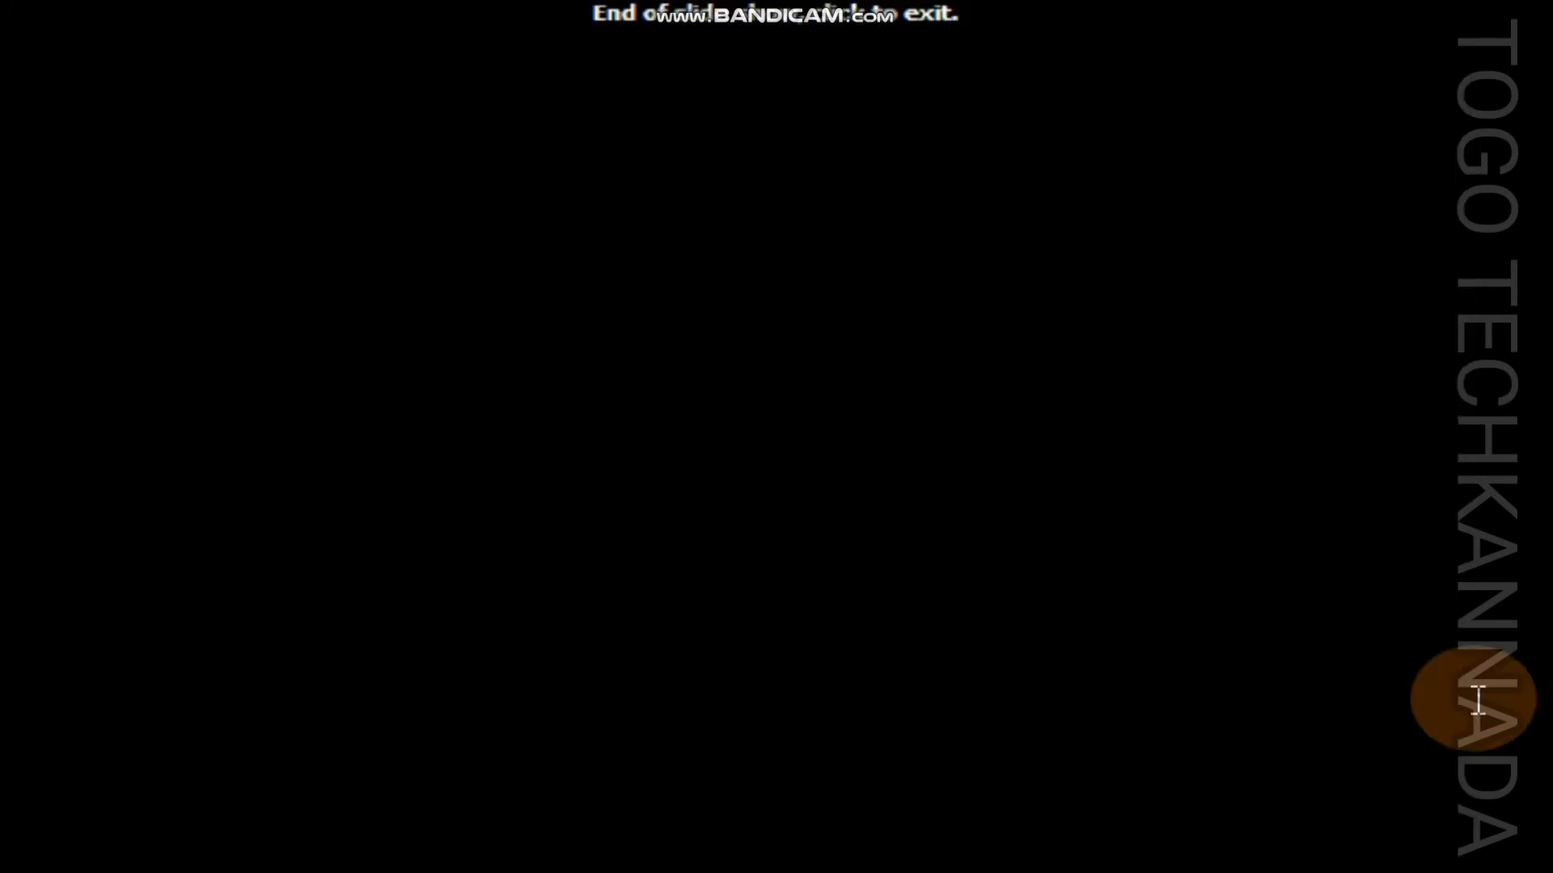
click(1473, 703)
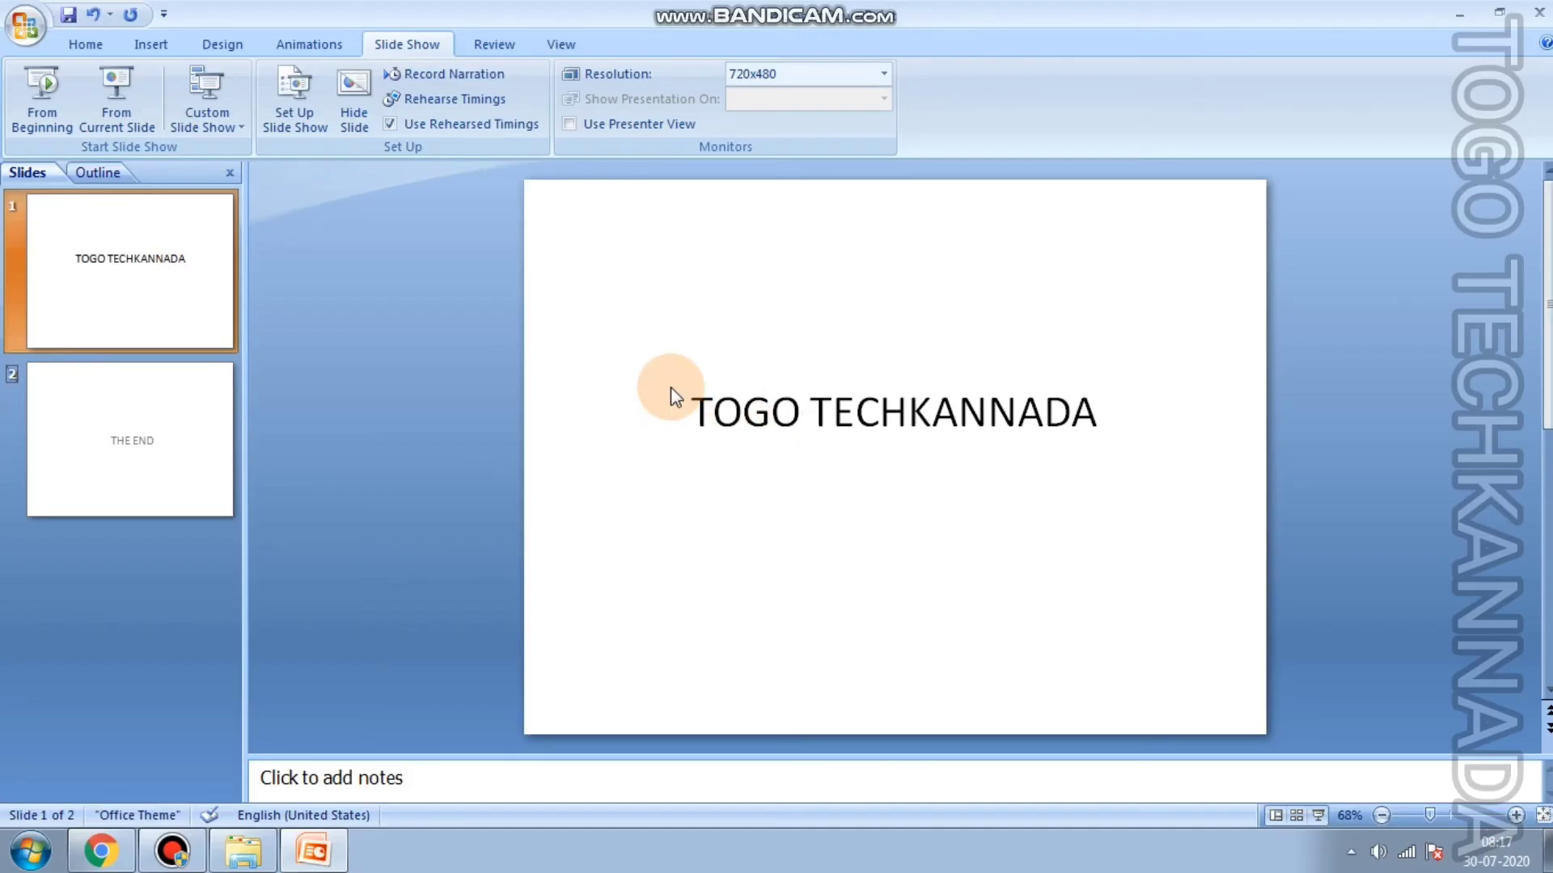
- Unhide THE END slide and rerun the show from slide 1 through both slides
click(173, 460)
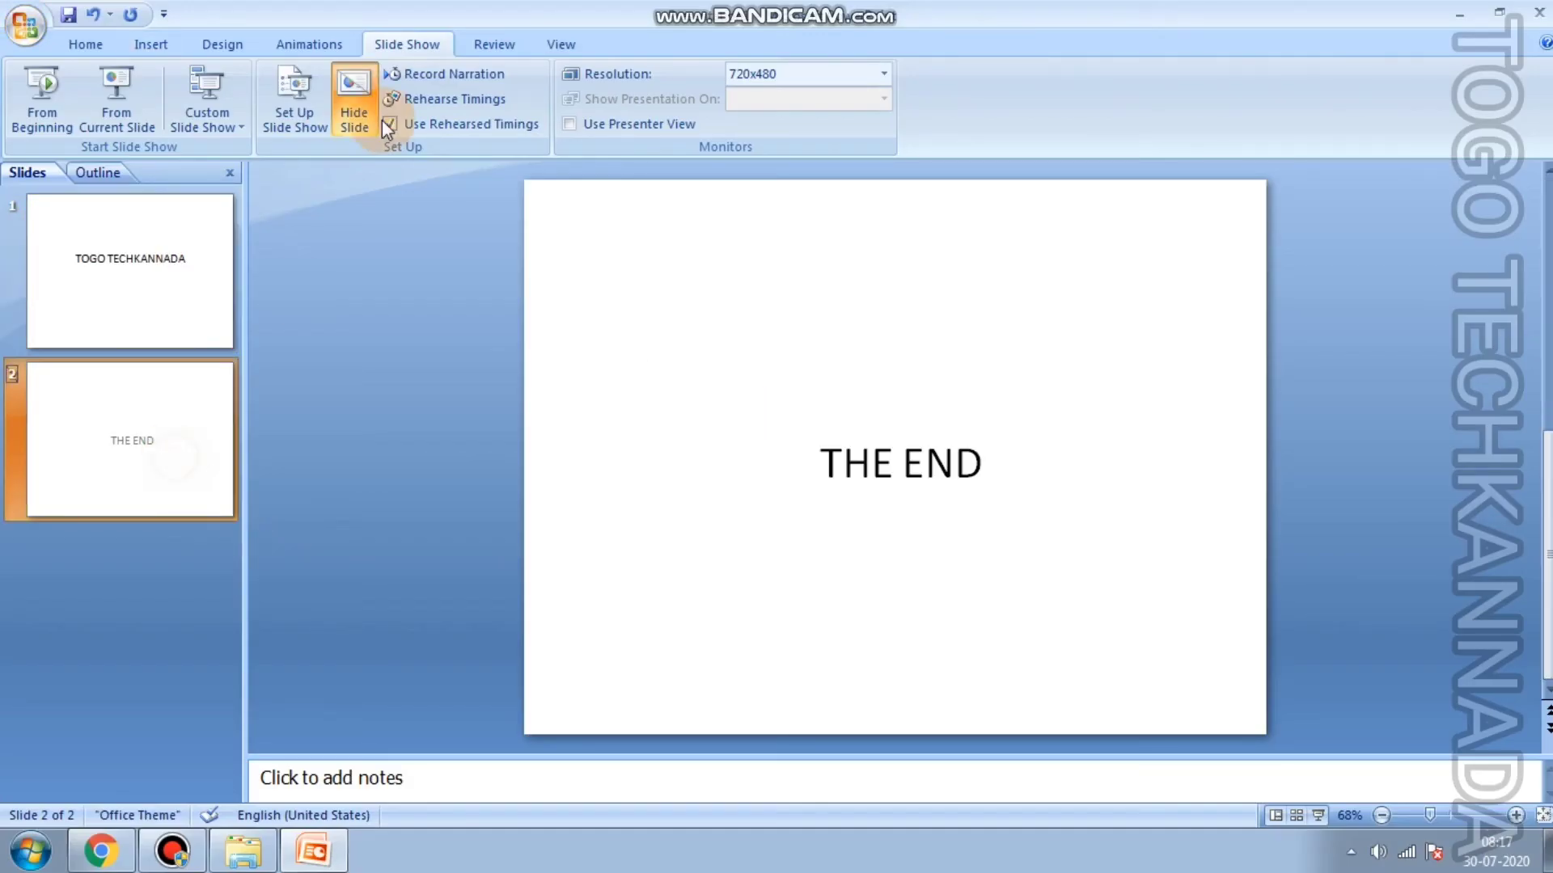
click(154, 301)
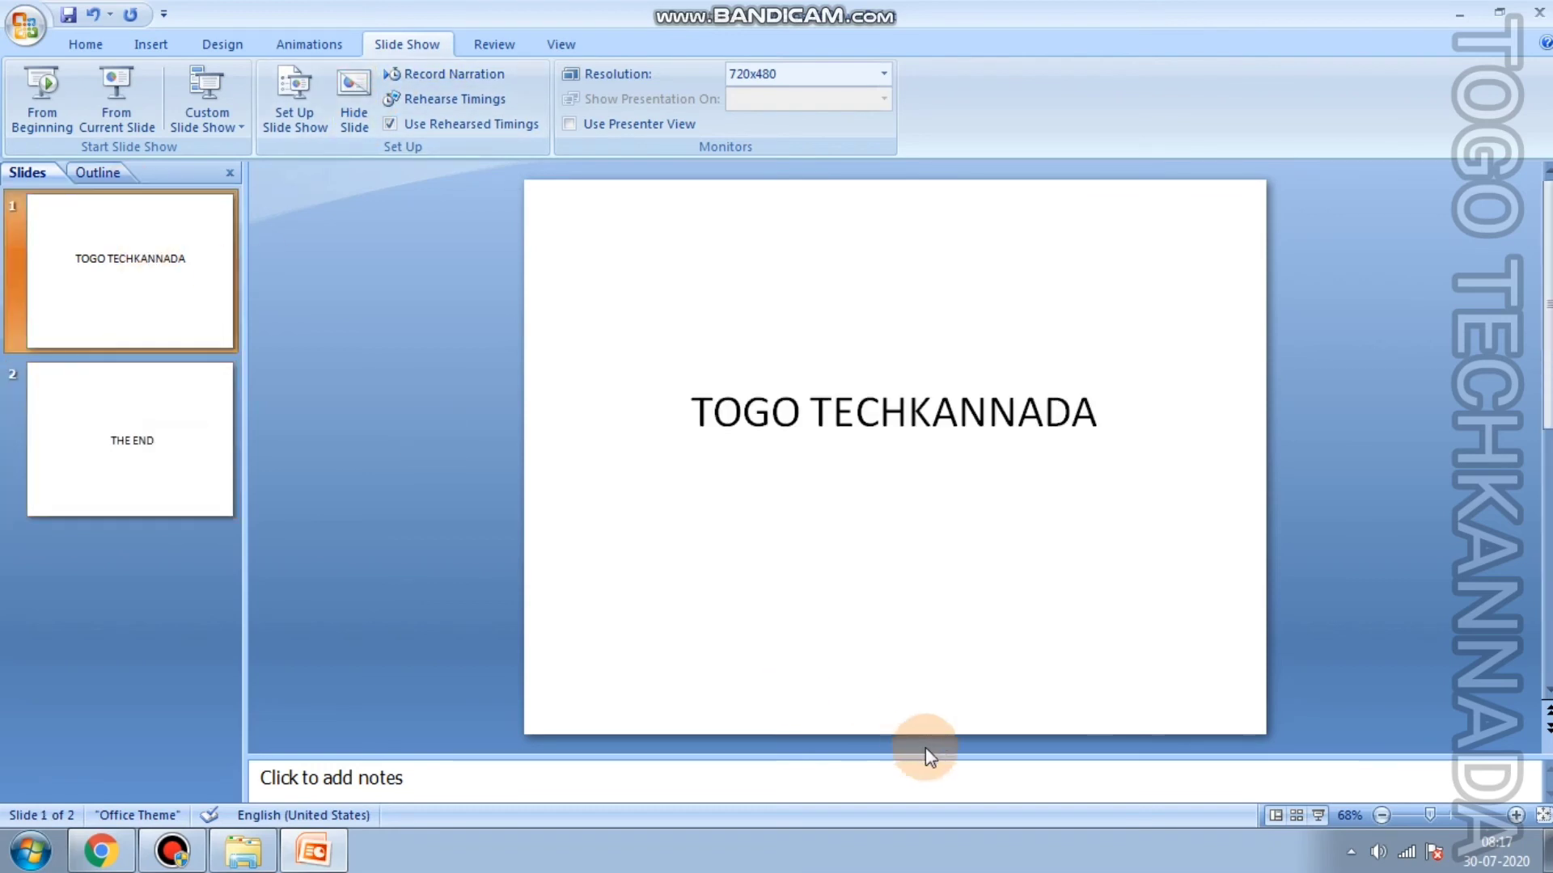
click(1320, 816)
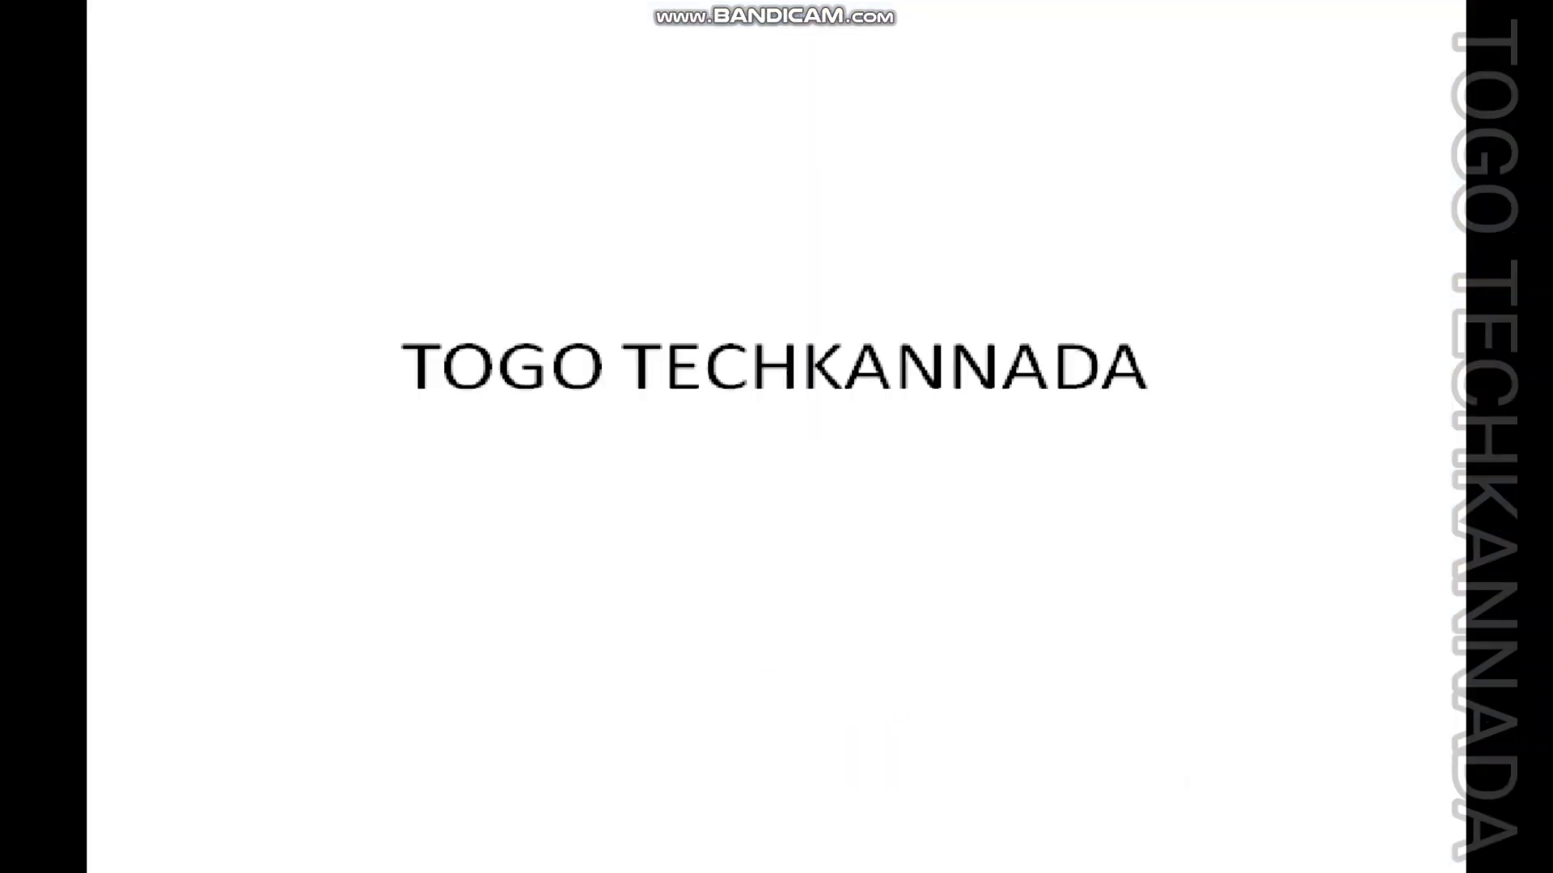
key(Right)
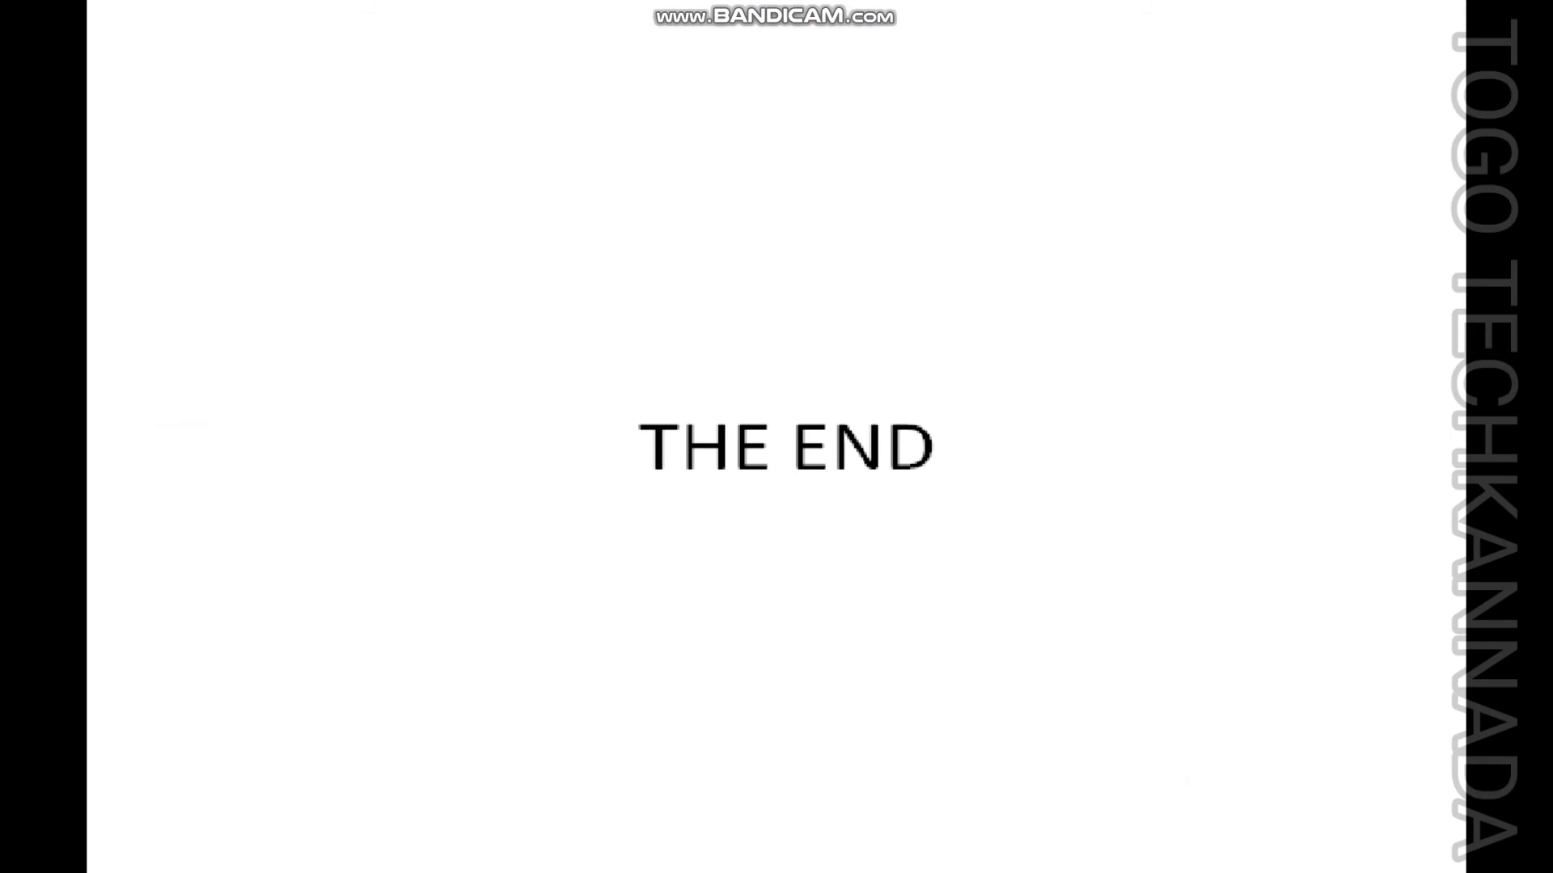
click(1472, 694)
click(738, 405)
- Delete the blank slide 2 and bring up the Record Narration settings
click(152, 423)
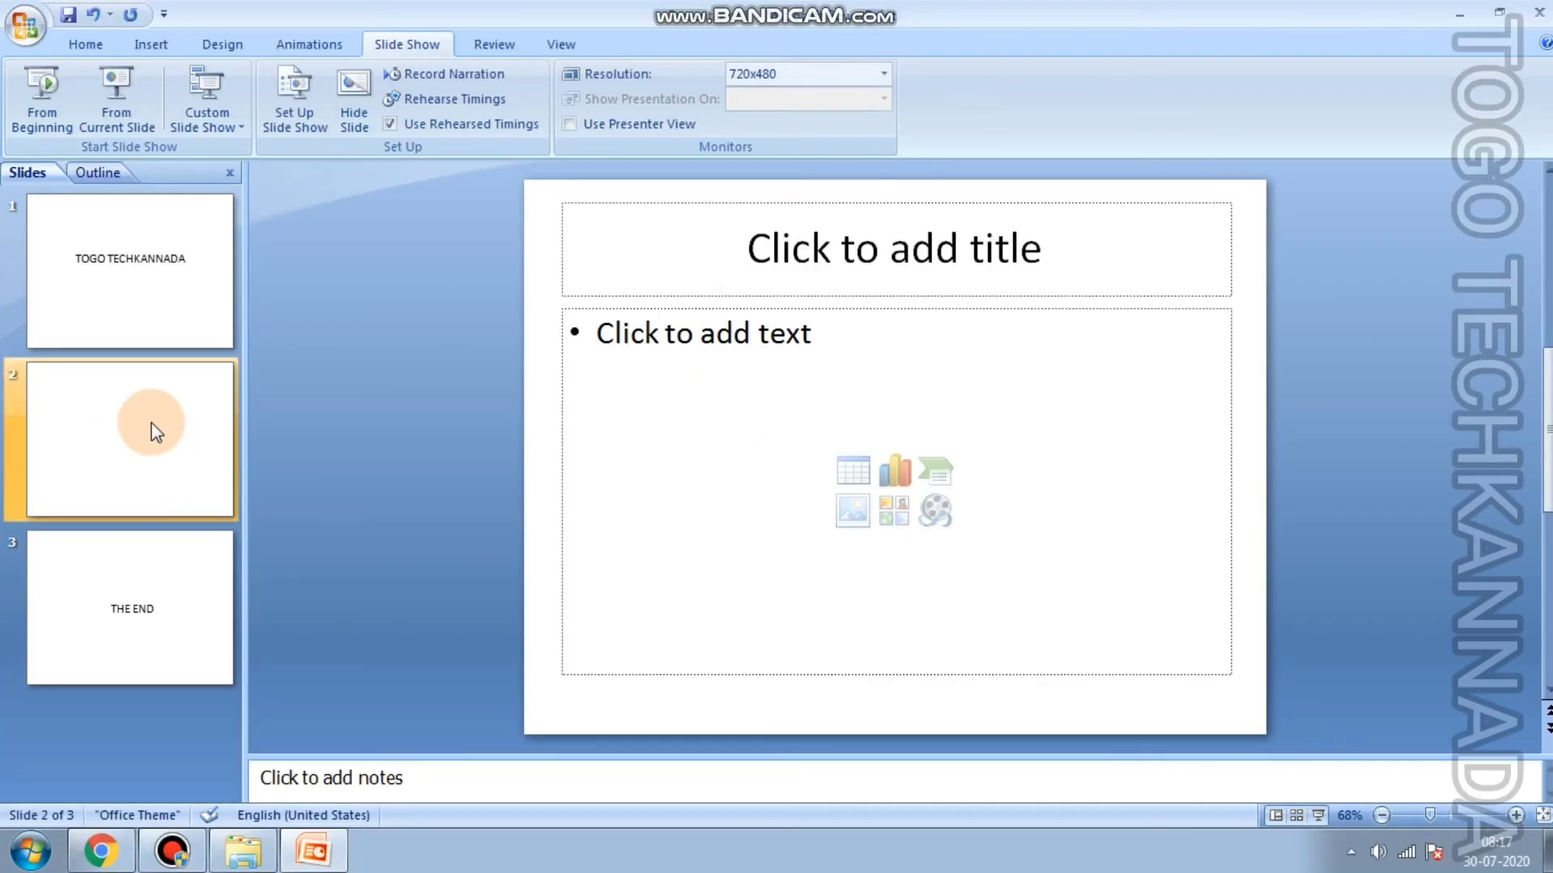
key(Delete)
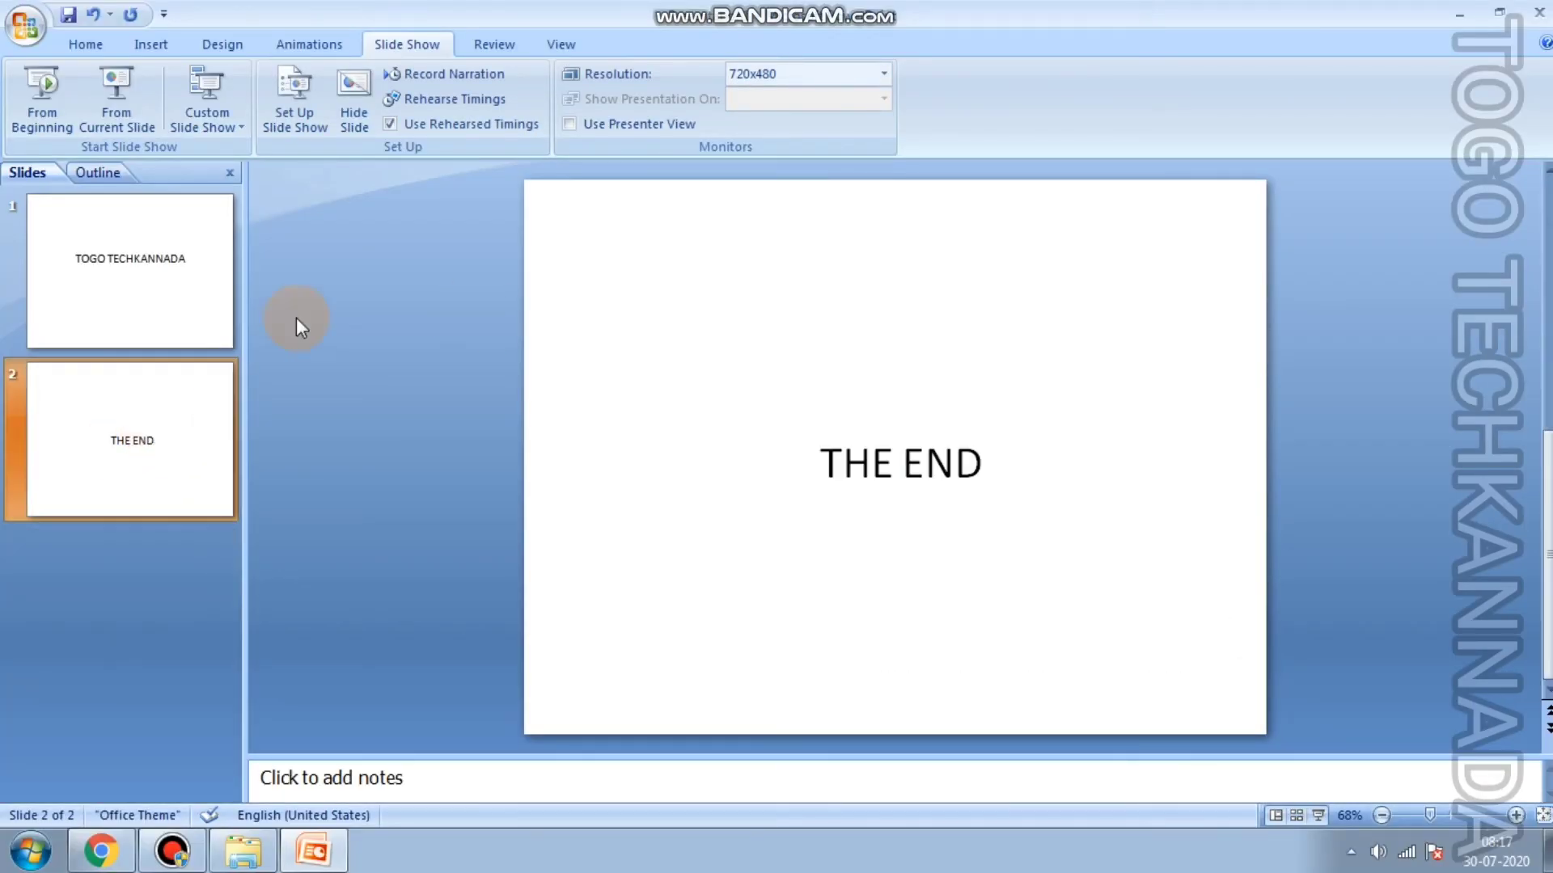
click(449, 78)
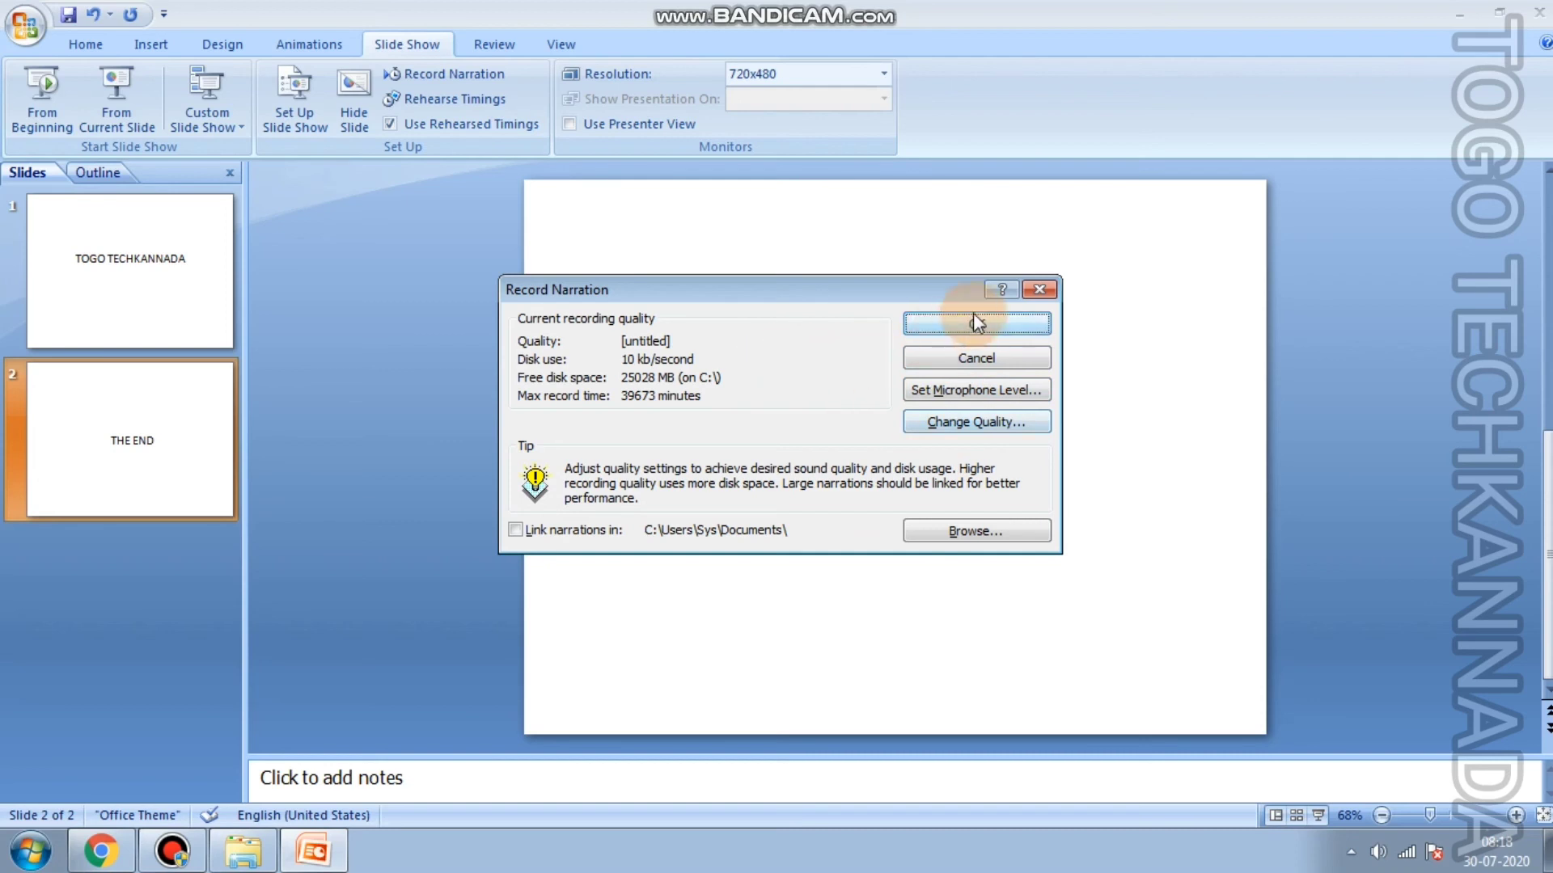
- Cancel narration, then rehearse and keep timings of about 5 seconds and 1 second for the two slides
click(1039, 289)
click(447, 104)
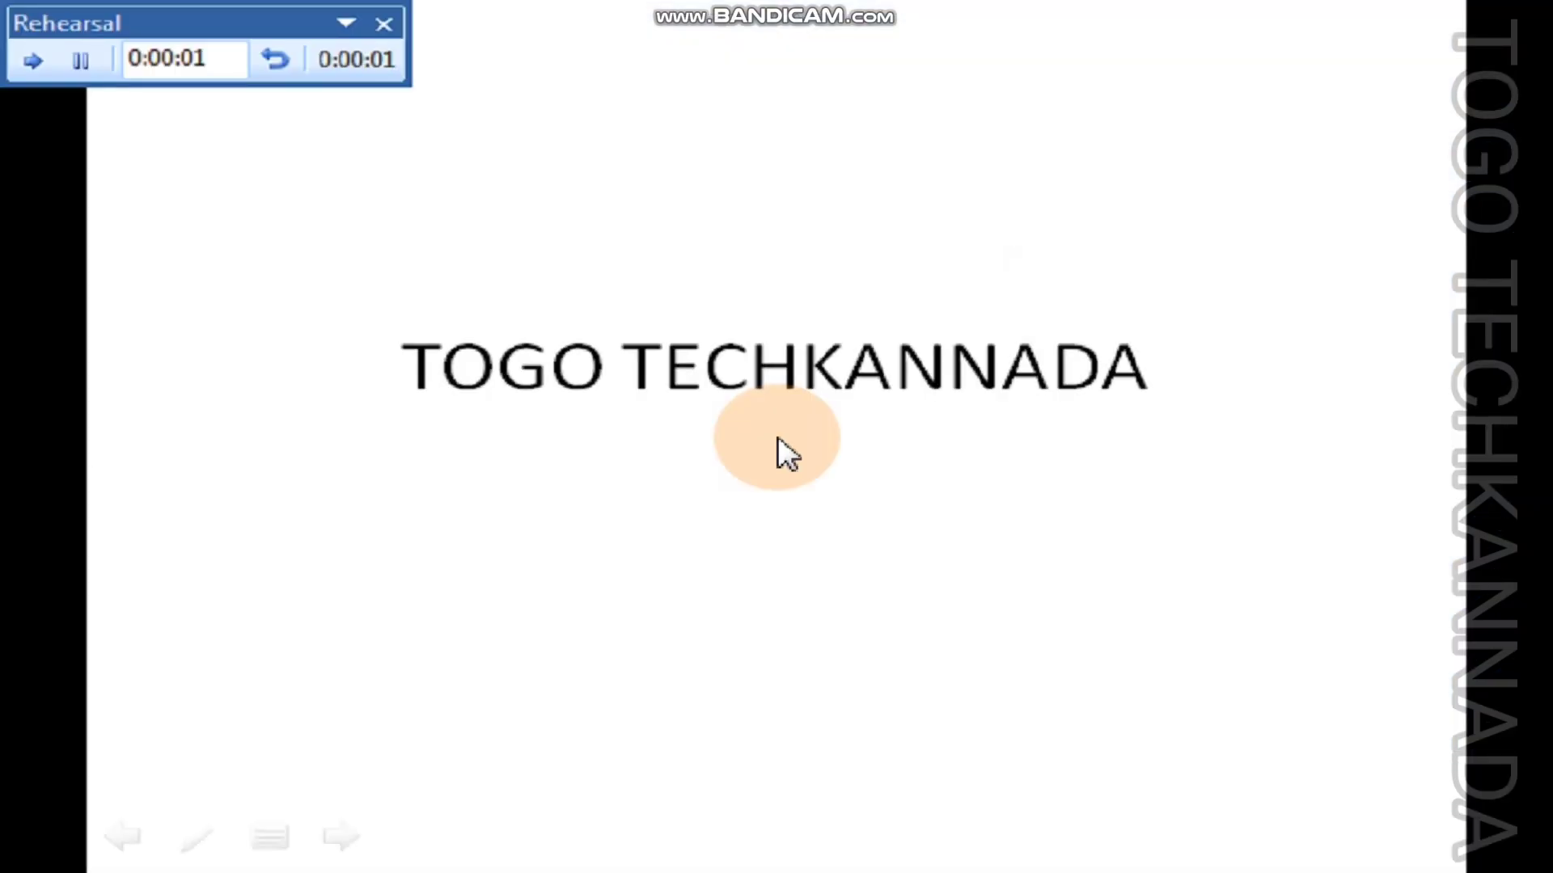
click(226, 123)
click(227, 123)
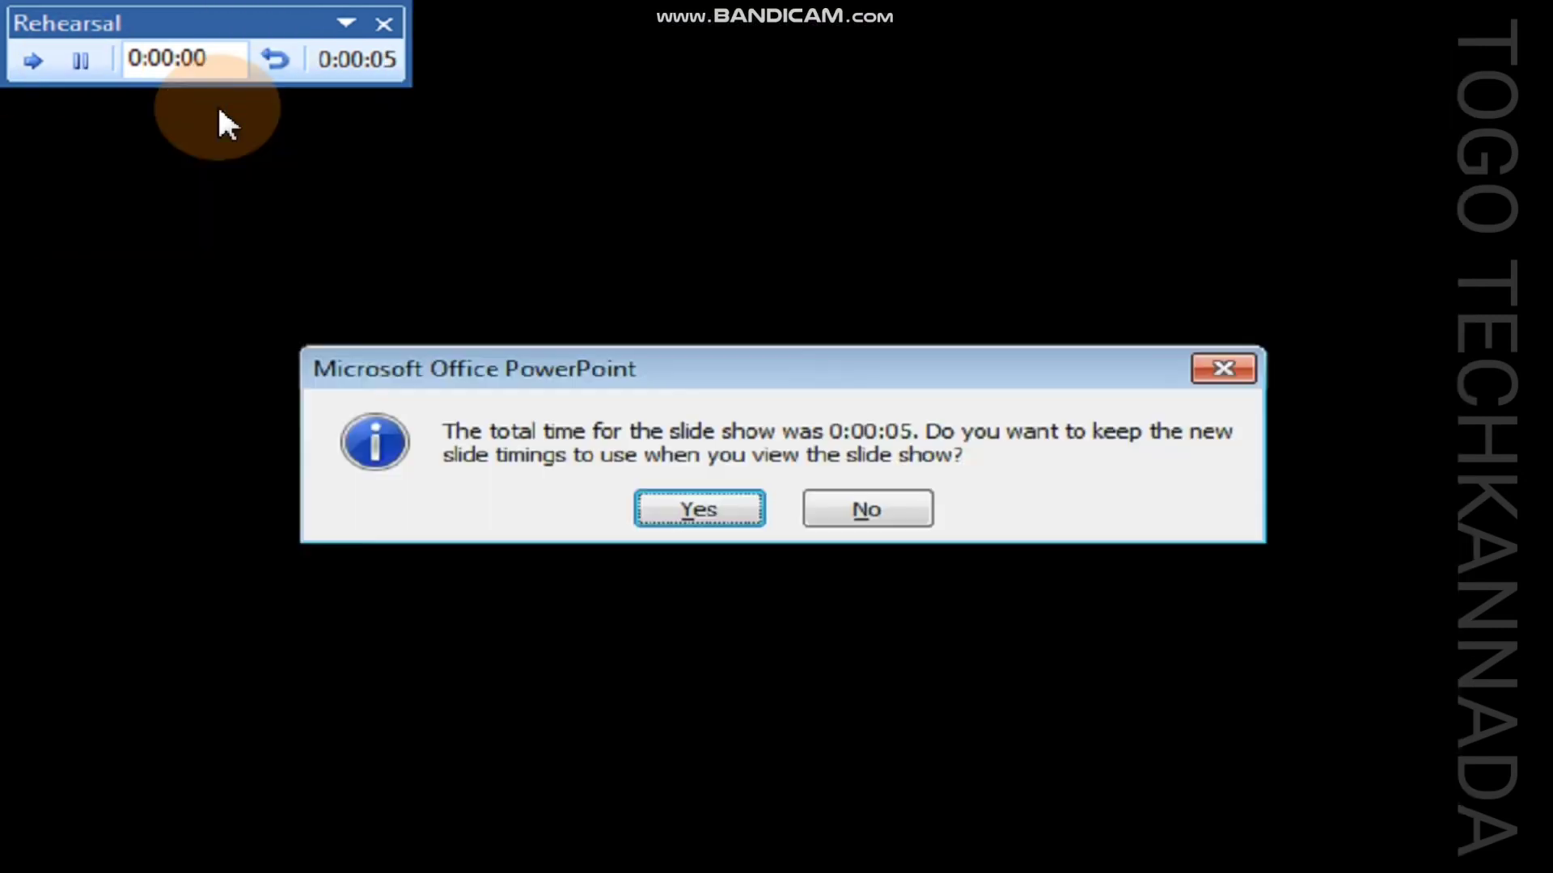
key(Return)
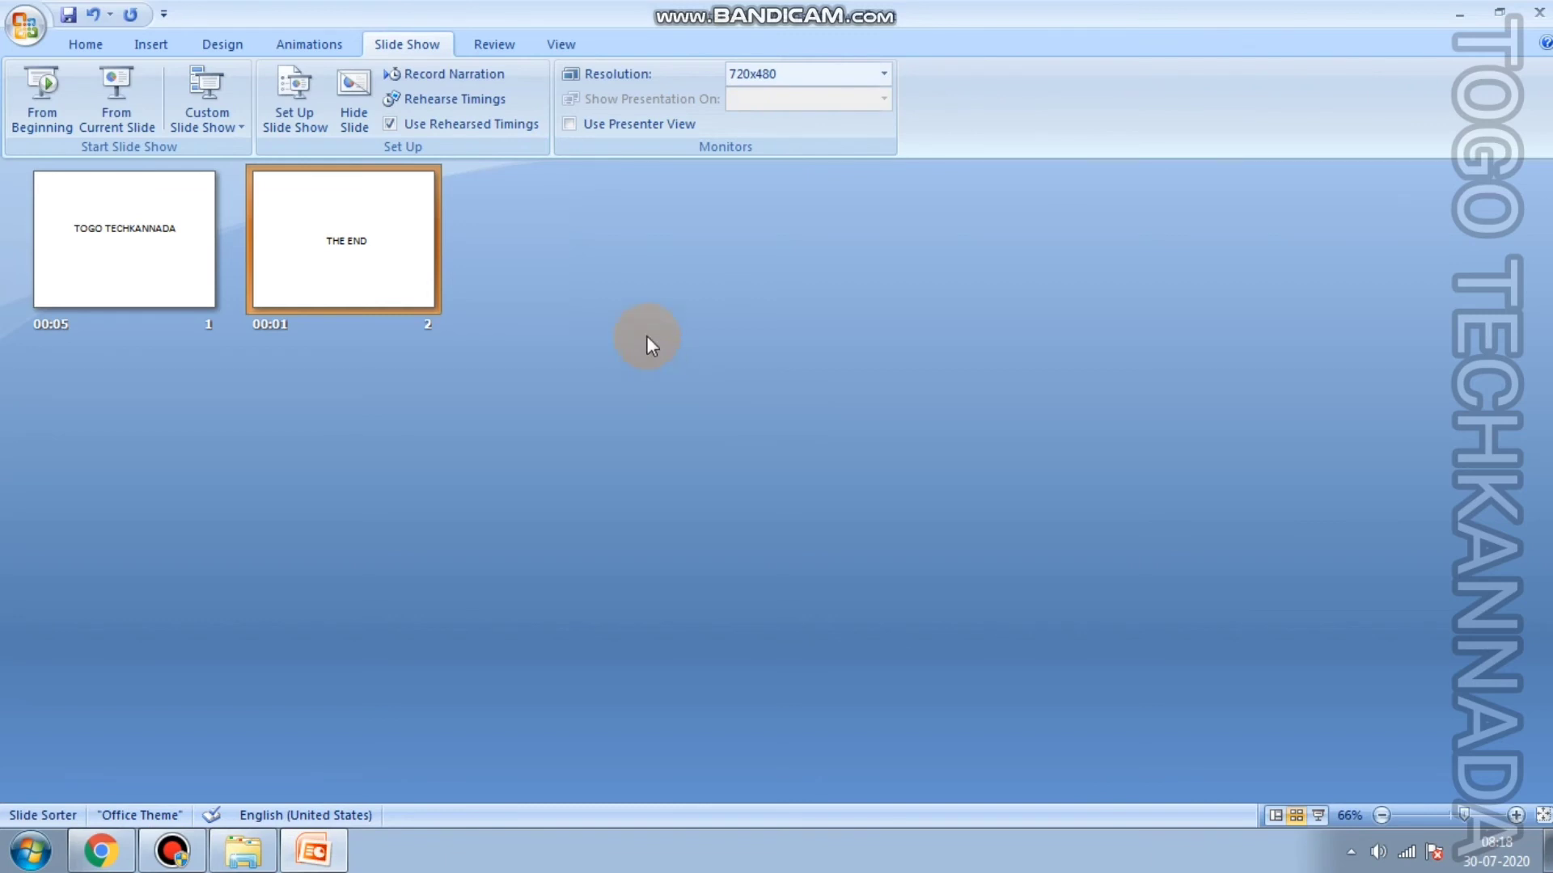
- In Normal view, keep rehearsed timings on, pick 640x480 resolution, and leave Presenter View off
click(1276, 820)
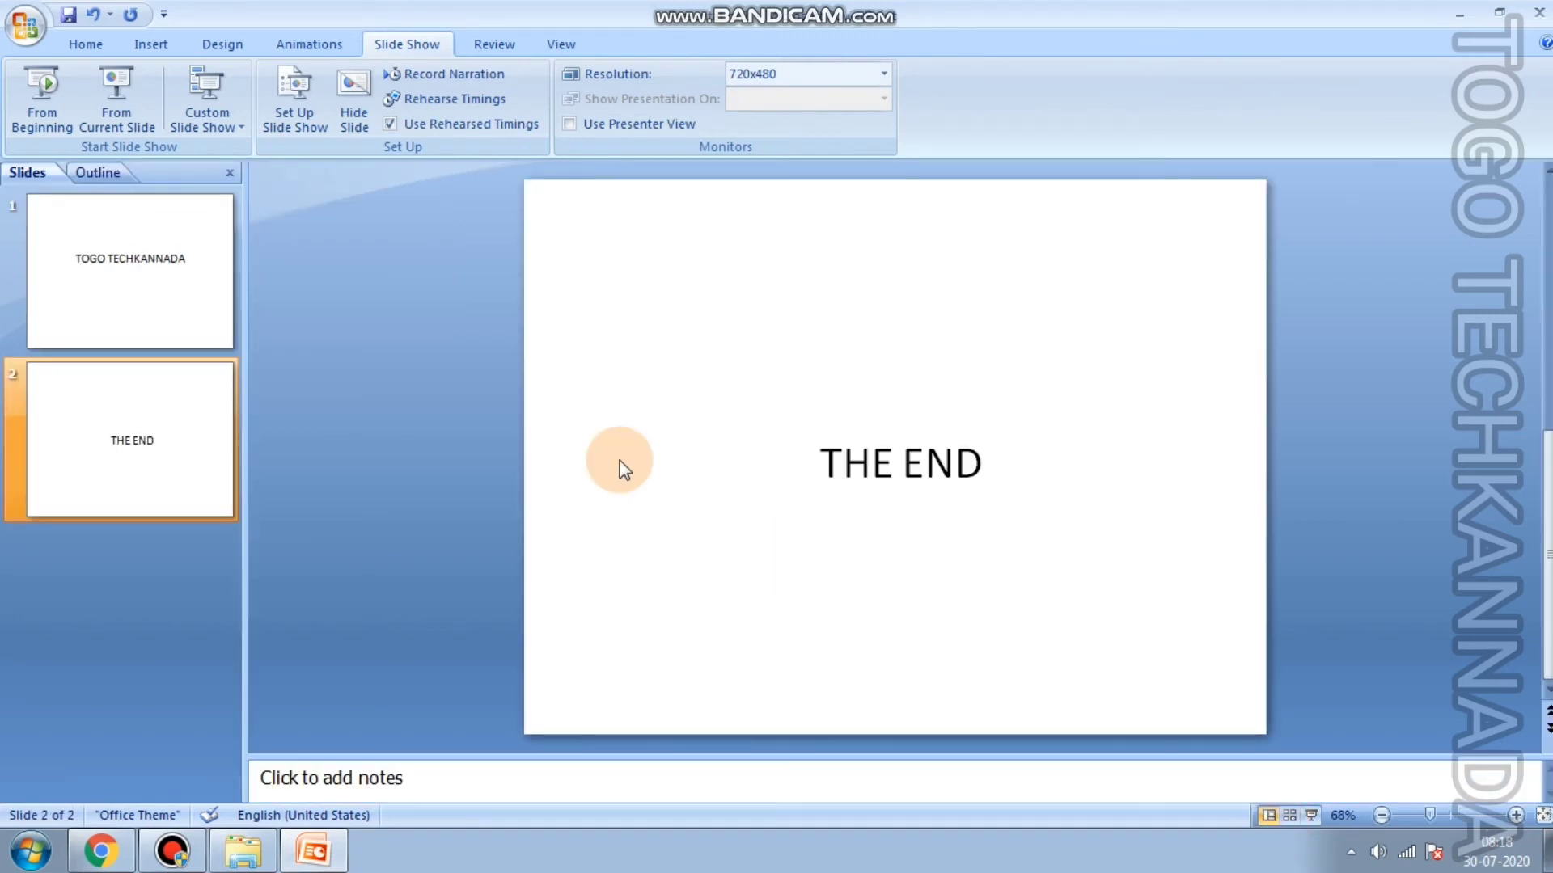
click(434, 124)
click(432, 126)
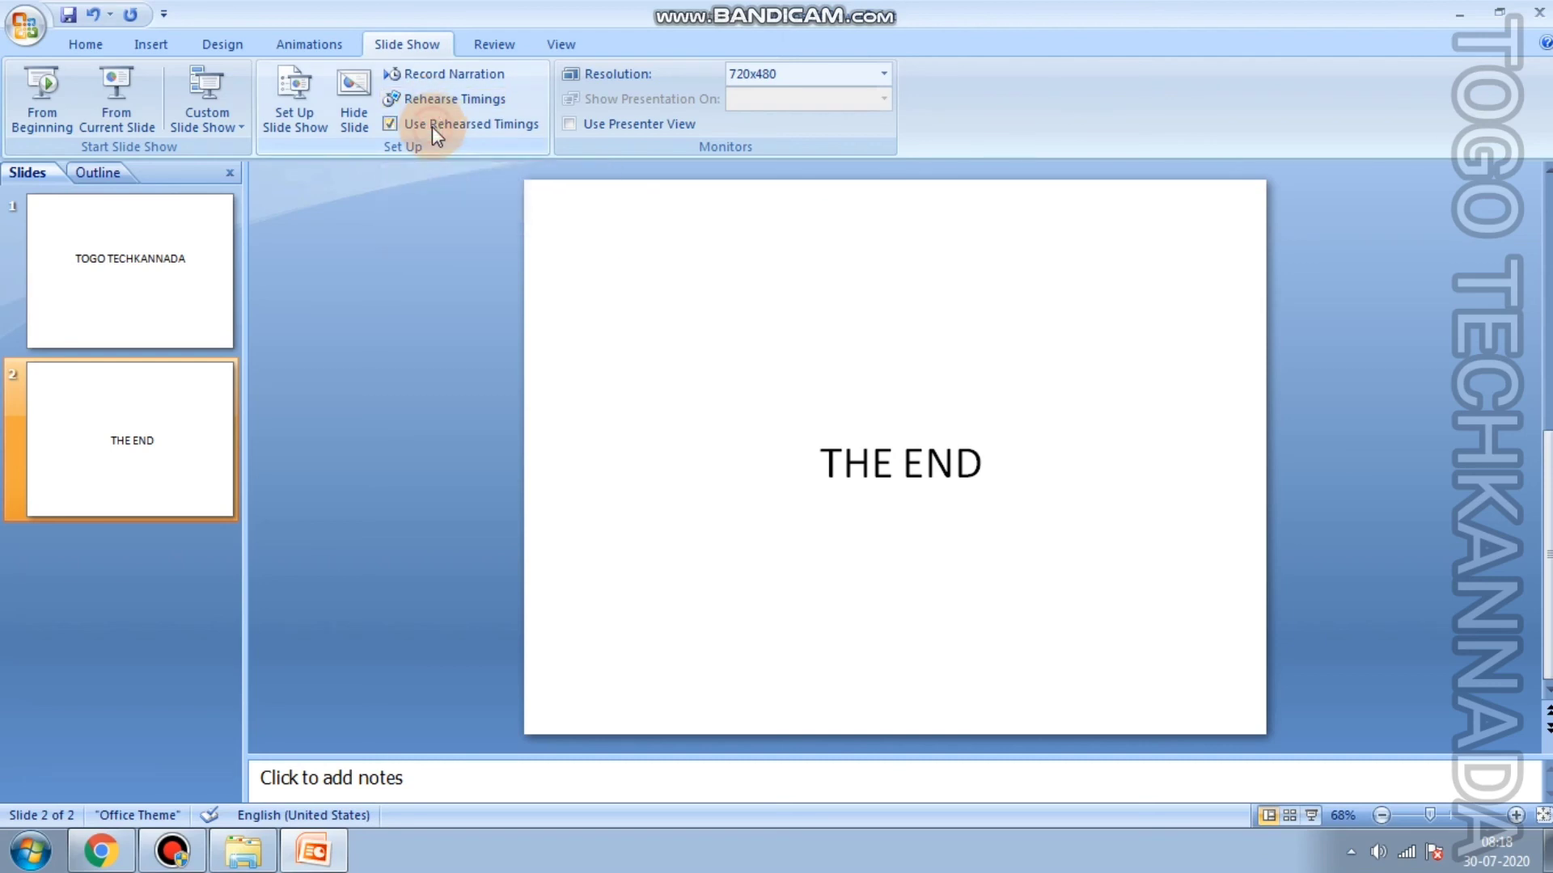
click(781, 73)
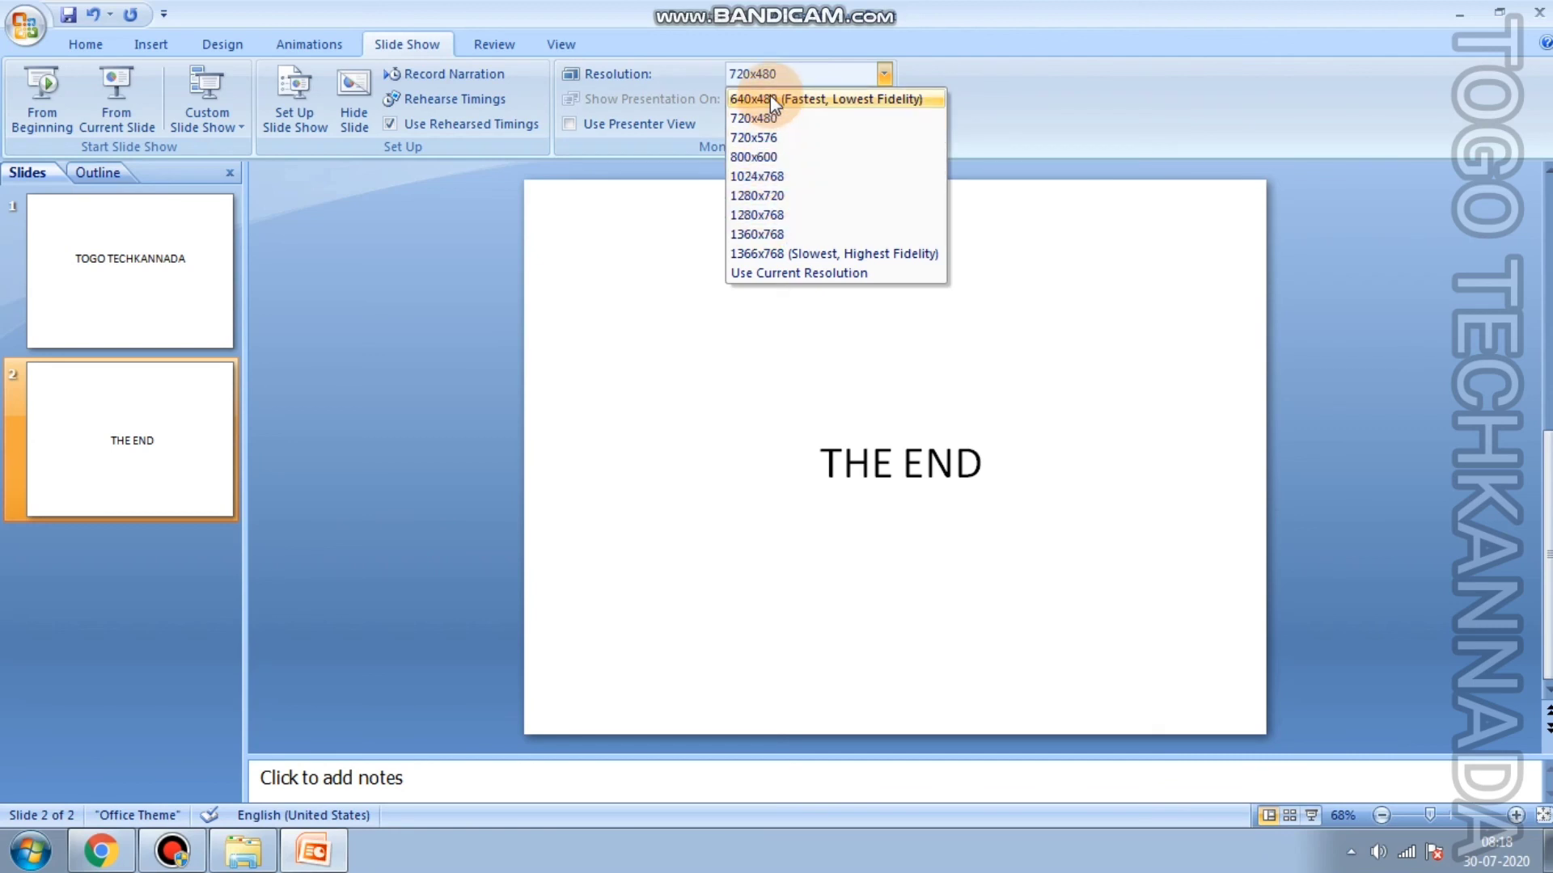
click(770, 99)
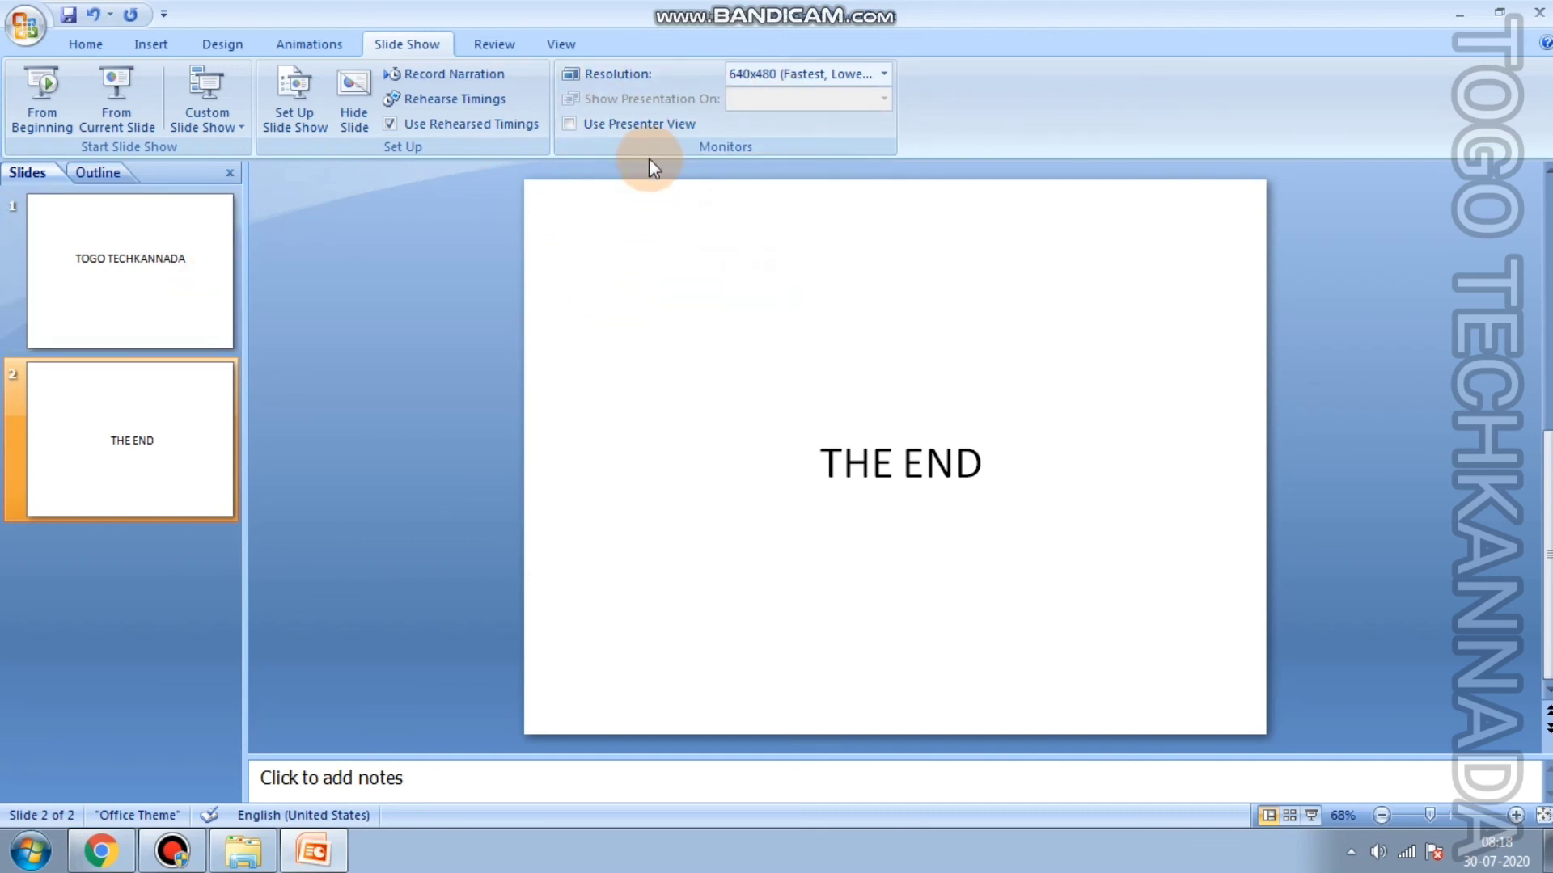
click(601, 125)
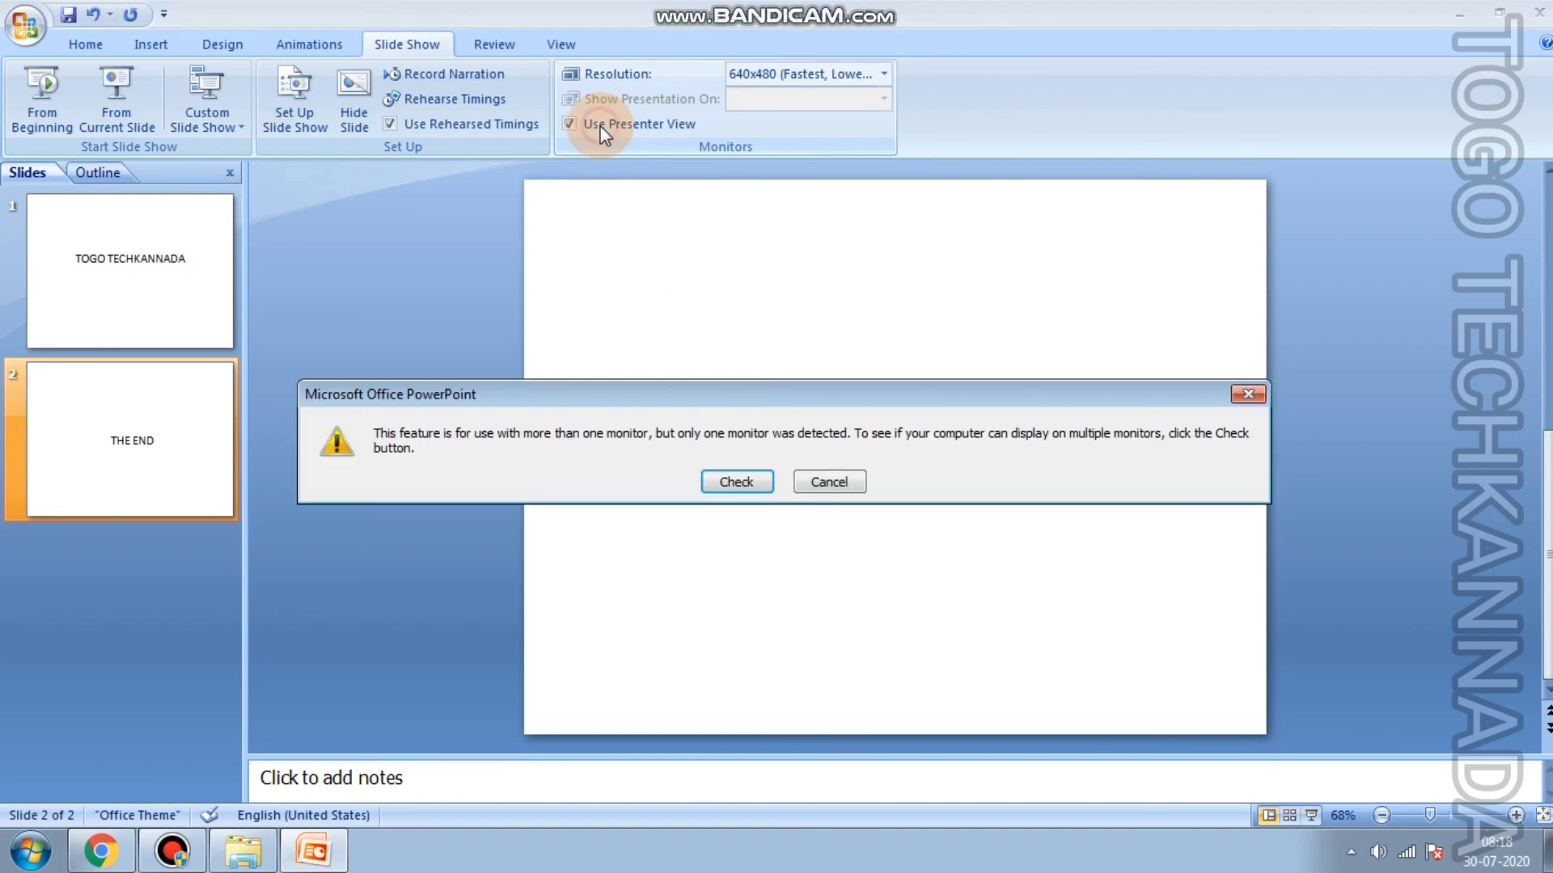
click(846, 482)
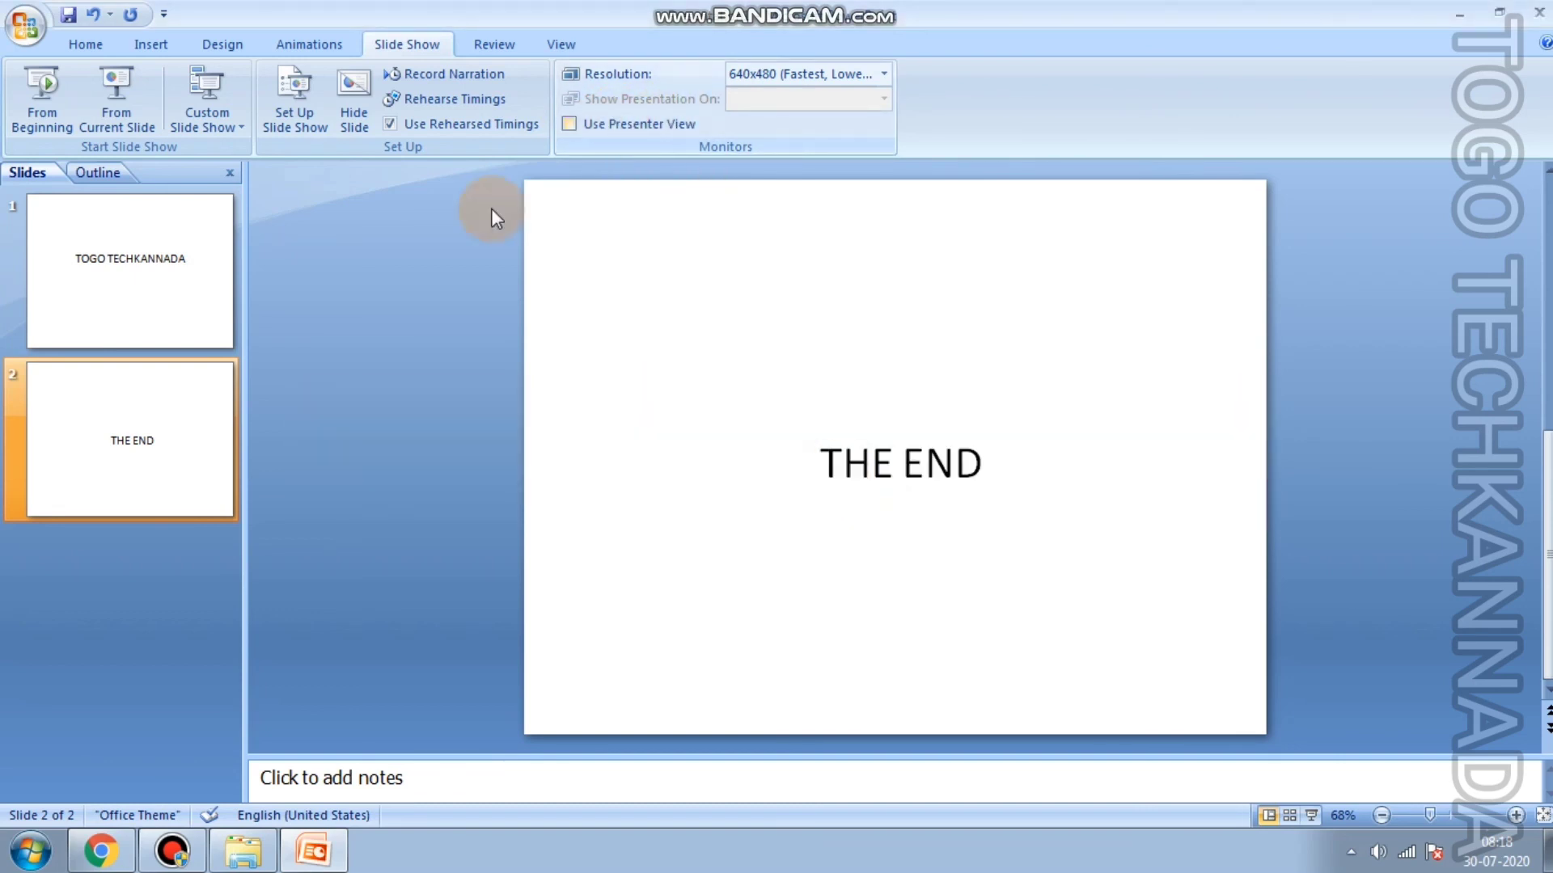